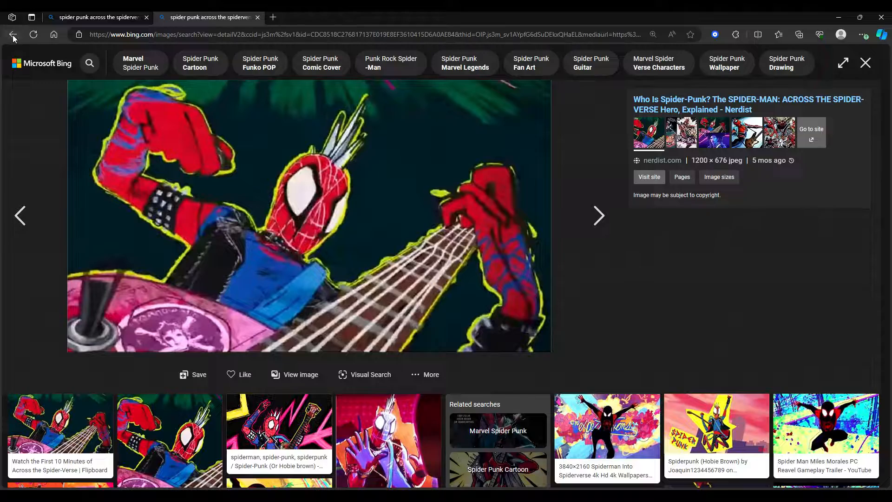
- Return to the image results and browse the Spider-Punk pictures for a usable reference
{"action": "left_click", "coordinate": [13, 35]}
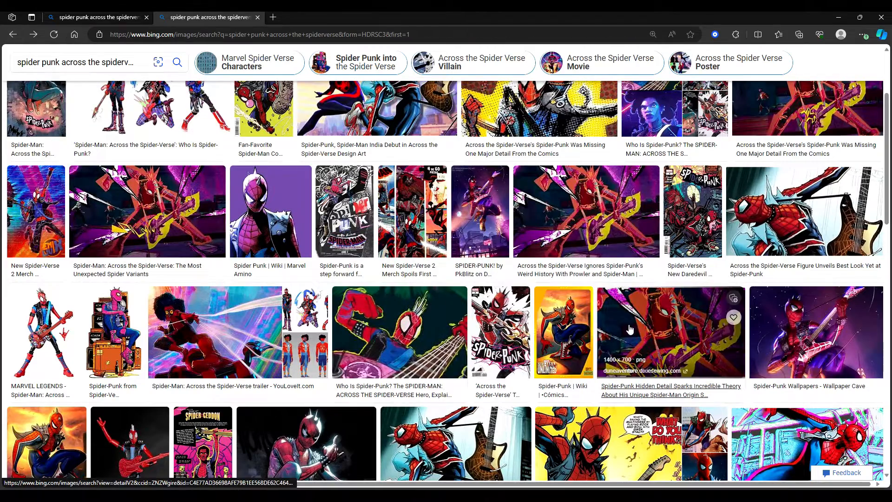
{"action": "scroll", "coordinate": [603, 360], "scroll_direction": "down", "scroll_amount": 1}
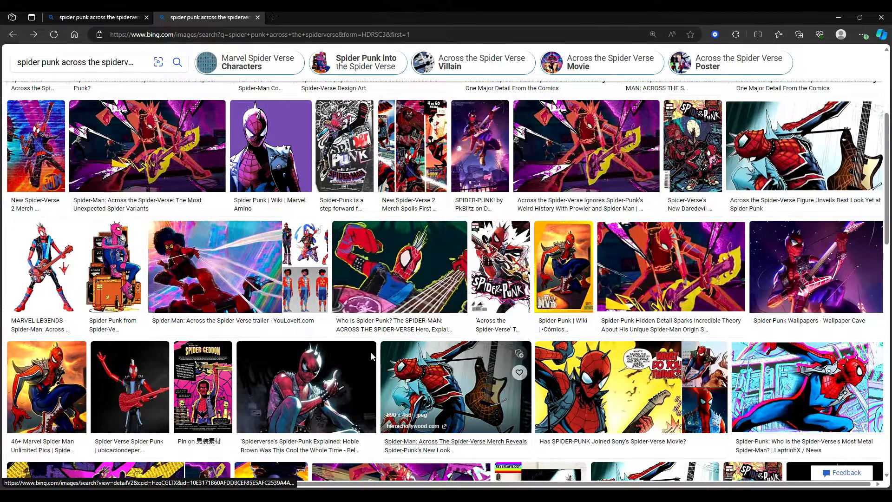
{"action": "scroll", "coordinate": [160, 376], "scroll_direction": "up", "scroll_amount": 1}
{"action": "scroll", "coordinate": [160, 376], "scroll_direction": "up", "scroll_amount": 1}
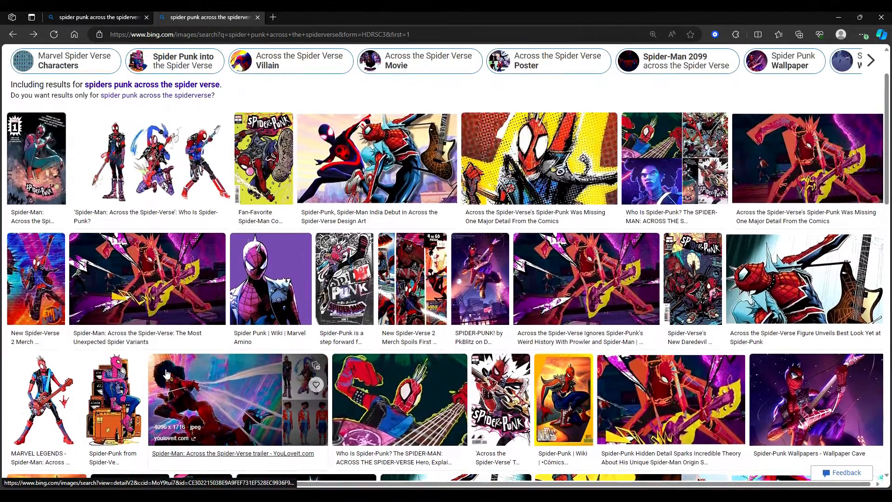
{"action": "scroll", "coordinate": [465, 307], "scroll_direction": "up", "scroll_amount": 1}
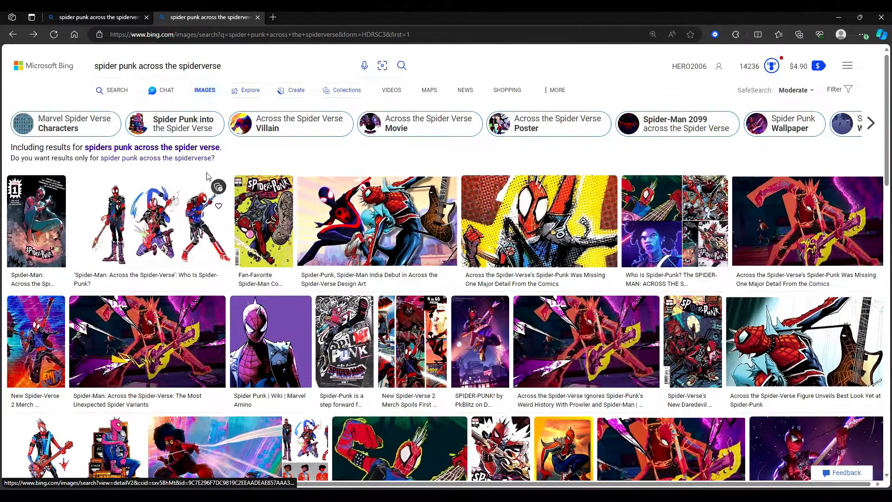
- Browse the related image search "Spider Punk into the Spider Verse" and view the three-pose Spider-Punk concept art
{"action": "left_click", "coordinate": [182, 132]}
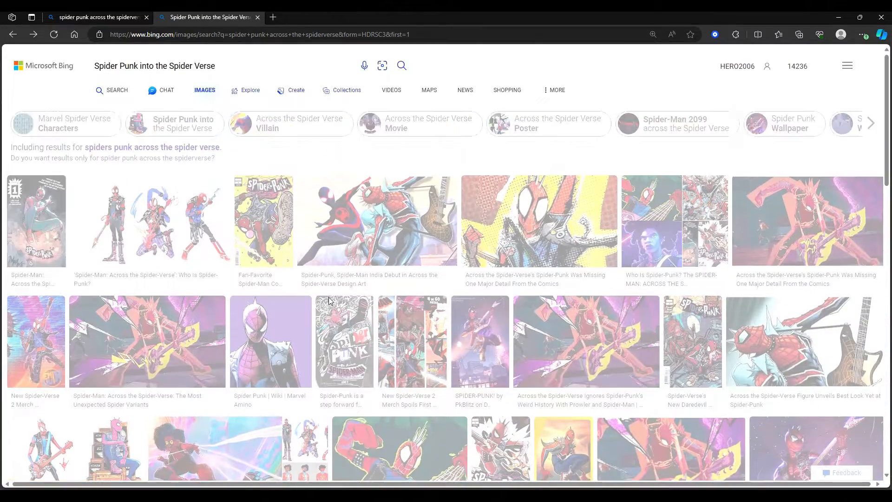
{"action": "scroll", "coordinate": [425, 310], "scroll_direction": "down", "scroll_amount": 5}
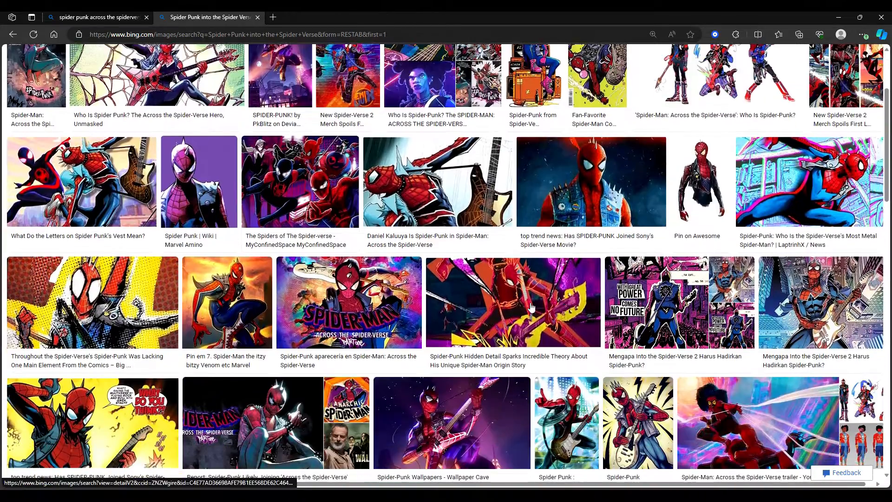
{"action": "scroll", "coordinate": [342, 300], "scroll_direction": "down", "scroll_amount": 6}
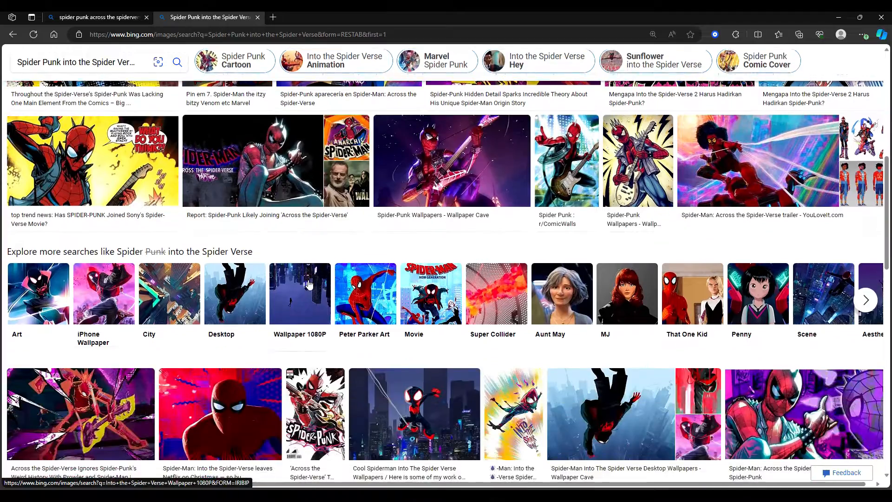
{"action": "scroll", "coordinate": [522, 279], "scroll_direction": "down", "scroll_amount": 5}
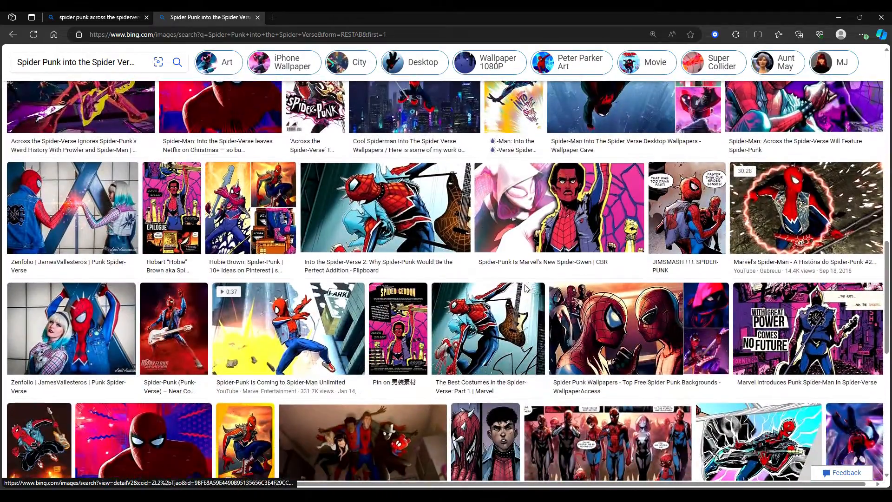
{"action": "scroll", "coordinate": [352, 315], "scroll_direction": "up", "scroll_amount": 8}
{"action": "scroll", "coordinate": [351, 314], "scroll_direction": "up", "scroll_amount": 10}
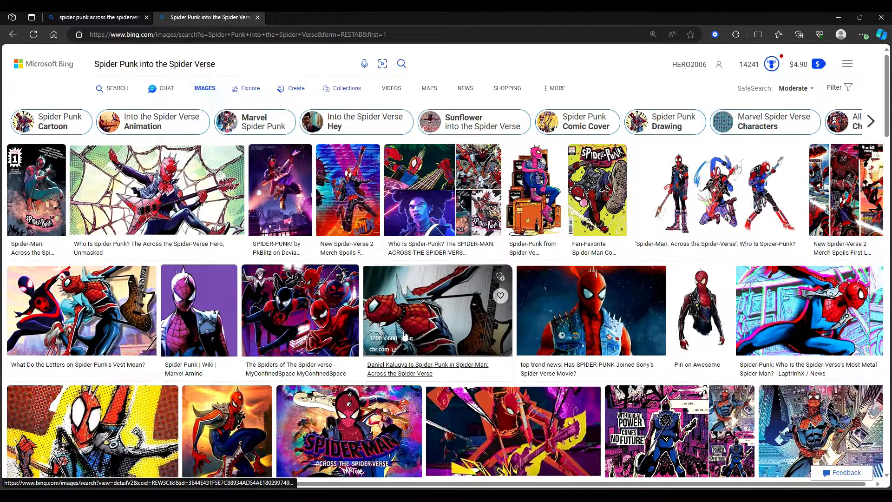
{"action": "left_click", "coordinate": [701, 178]}
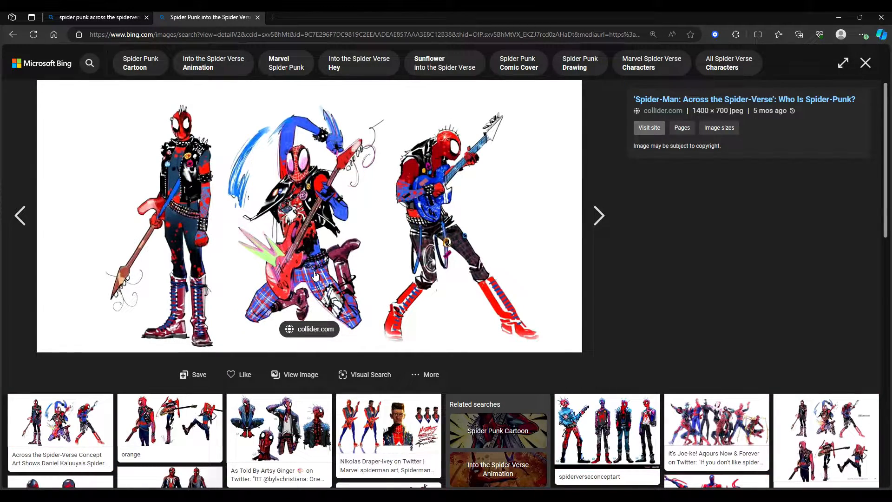
{"action": "left_click", "coordinate": [12, 34]}
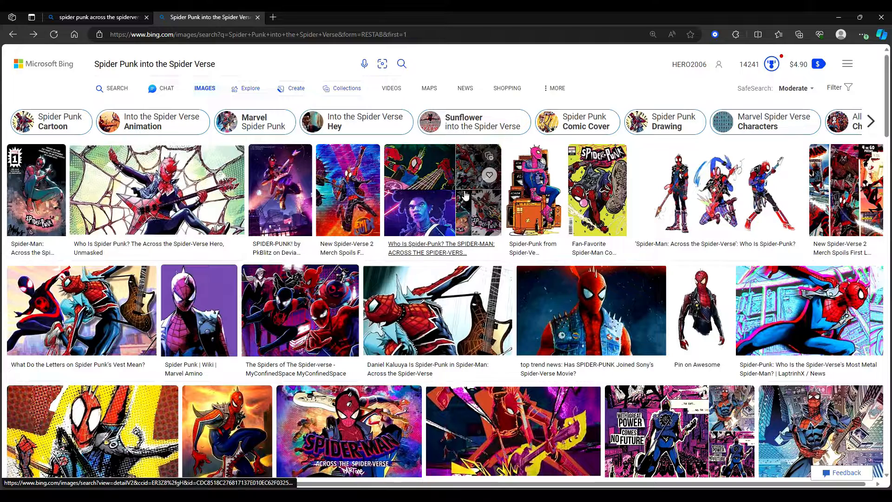
- Save the two-panel masked and unmasked Spider-Punk picture to Downloads as the JPEG Spider-Punk-Hobie-Brown
{"action": "left_click", "coordinate": [402, 171]}
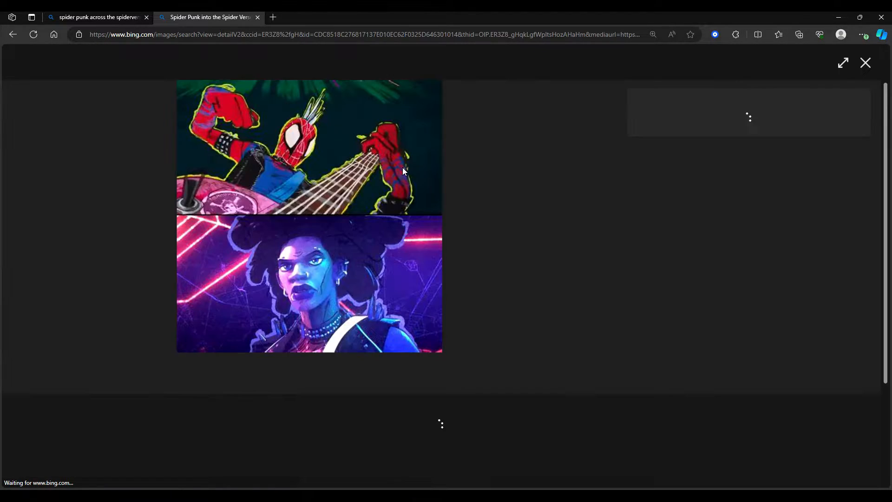
{"action": "right_click", "coordinate": [294, 172]}
{"action": "left_click", "coordinate": [362, 195]}
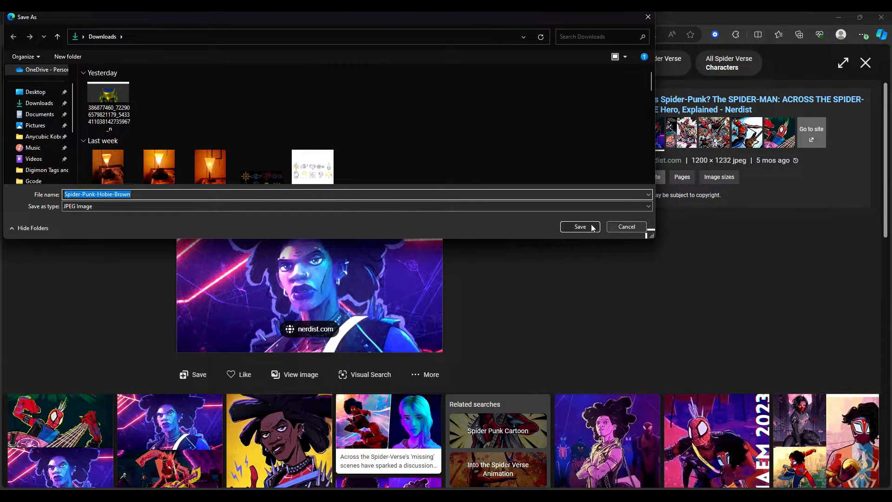
{"action": "left_click", "coordinate": [584, 226]}
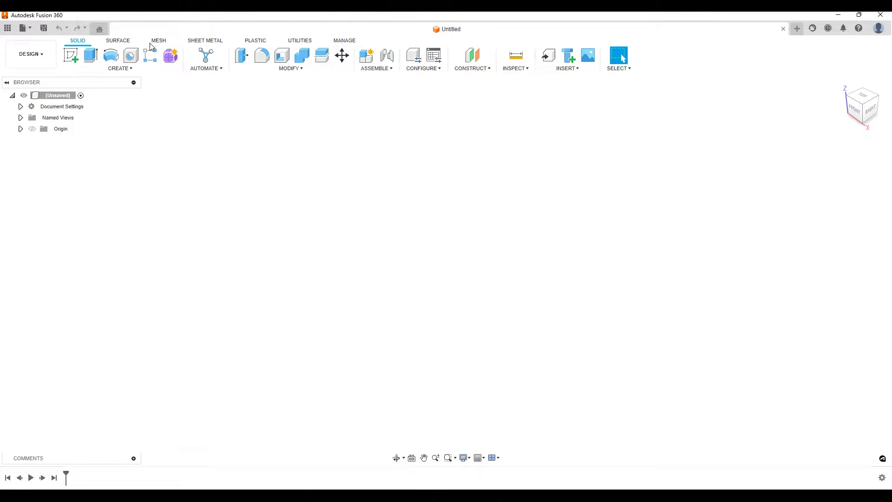
- Switch to Fusion 360 and start a new form in the untitled design
{"action": "left_click", "coordinate": [170, 58]}
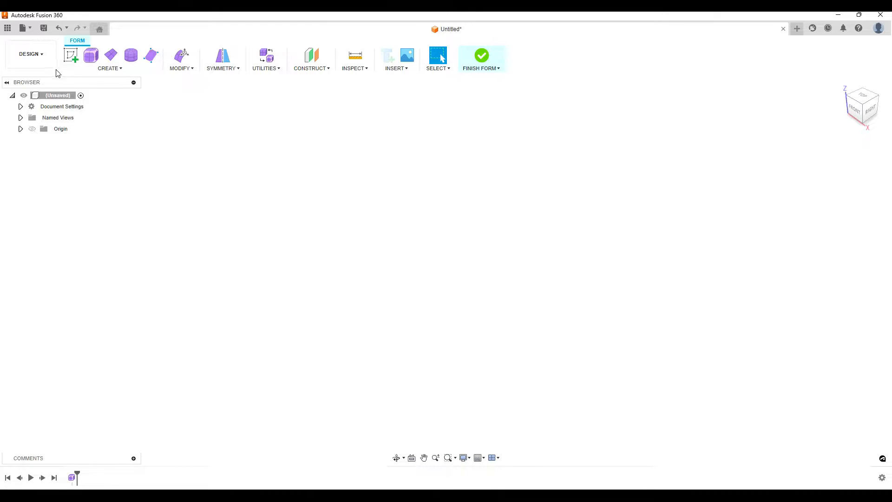
{"action": "left_click", "coordinate": [101, 70]}
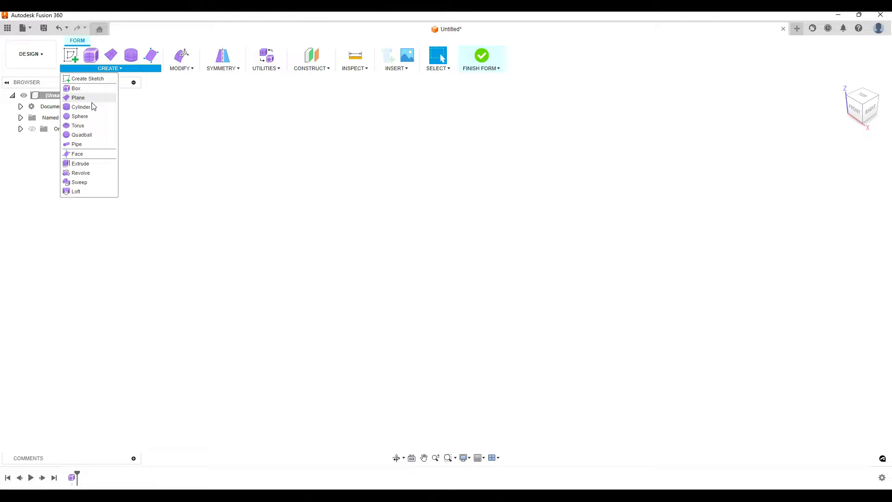
{"action": "left_click", "coordinate": [88, 136]}
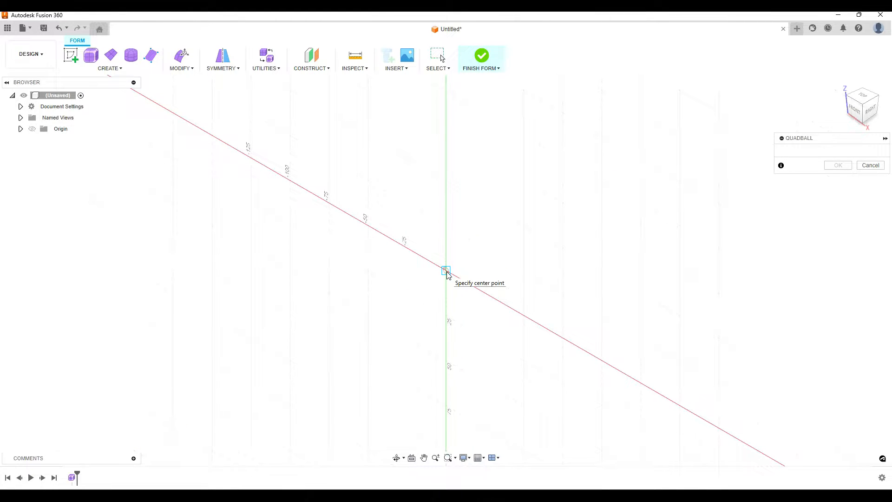
{"action": "left_click", "coordinate": [420, 277]}
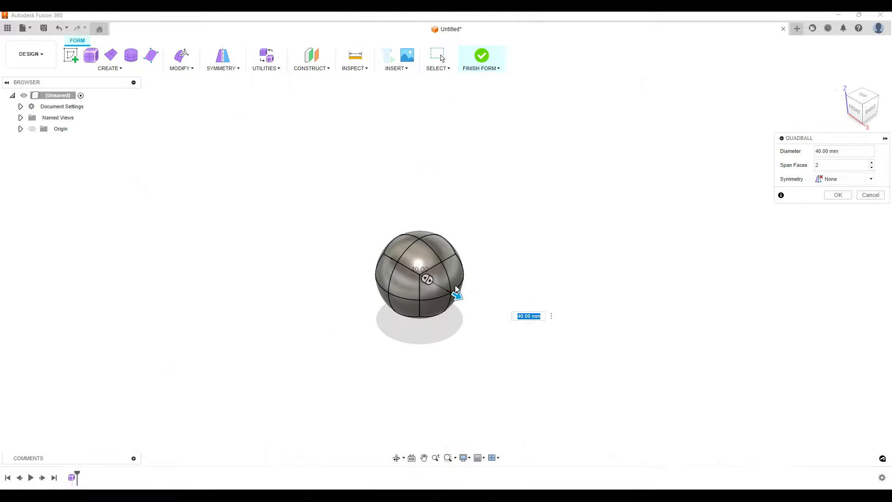
{"action": "key", "text": "Escape"}
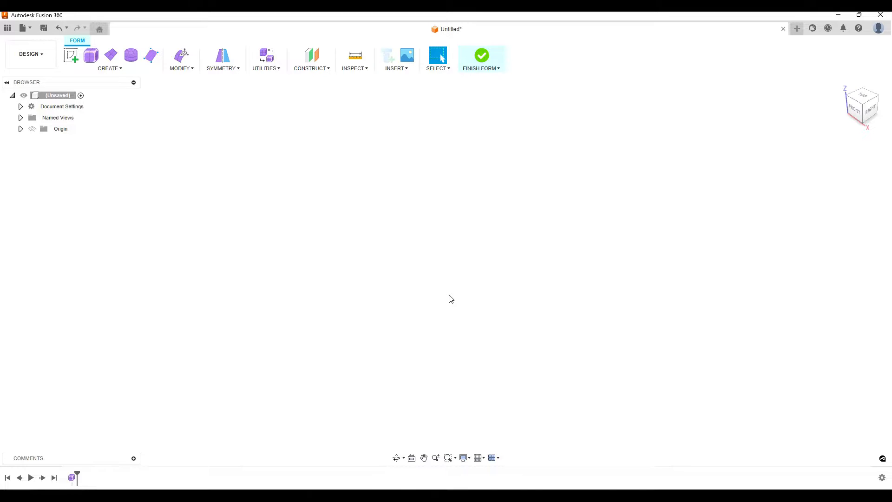
- Create a quadball centred on the origin with a 125 mm diameter, 2 span faces and no symmetry
{"action": "left_click", "coordinate": [123, 70]}
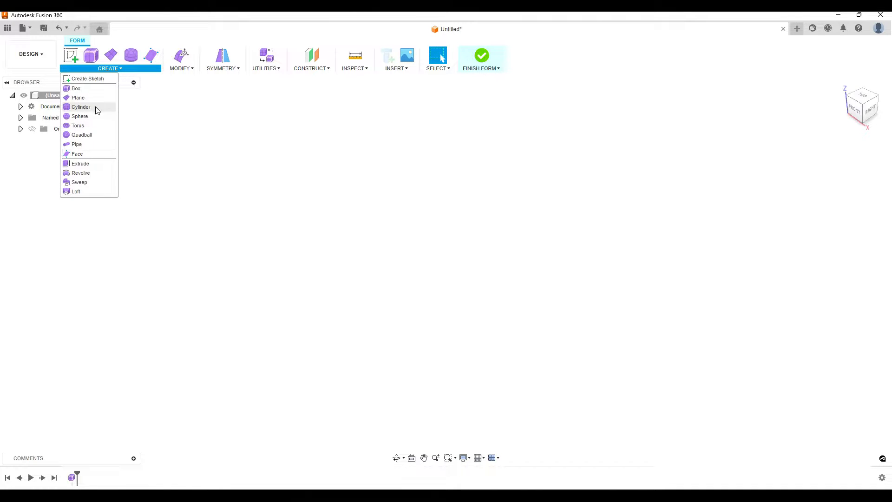
{"action": "left_click", "coordinate": [95, 137]}
{"action": "scroll", "coordinate": [448, 267], "scroll_direction": "up", "scroll_amount": 5}
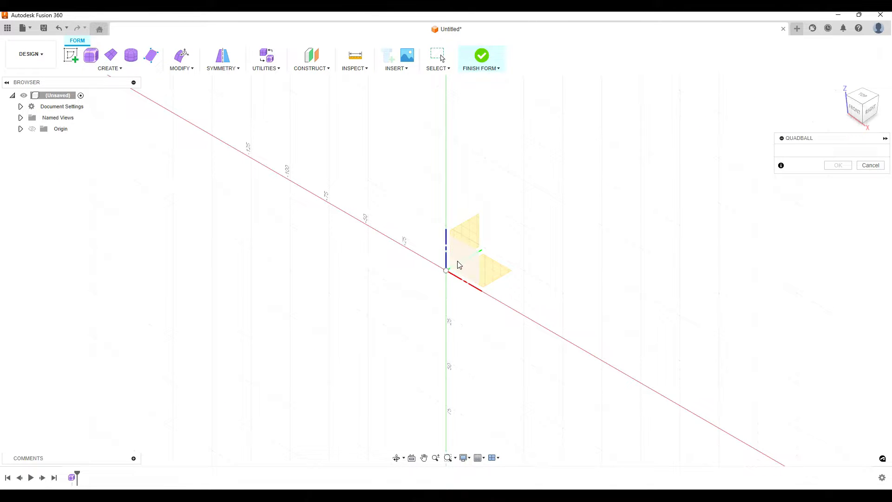
{"action": "left_click", "coordinate": [447, 270]}
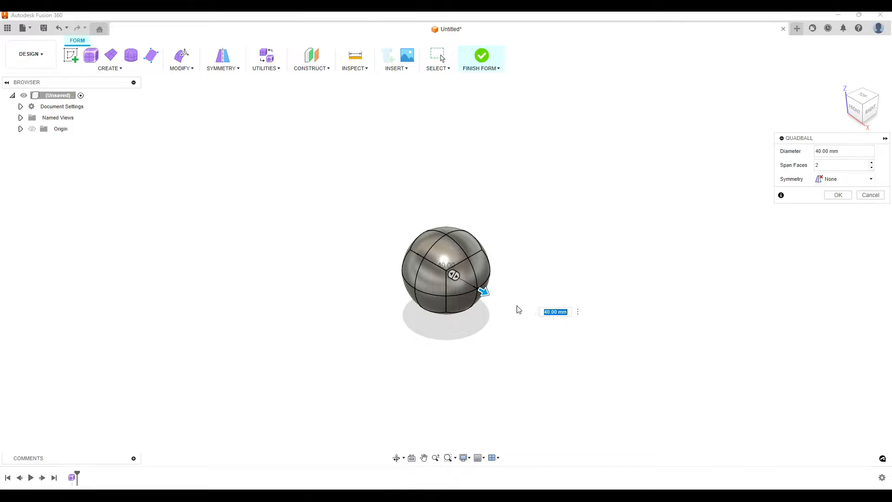
{"action": "left_click_drag", "start_coordinate": [480, 294], "coordinate": [559, 320]}
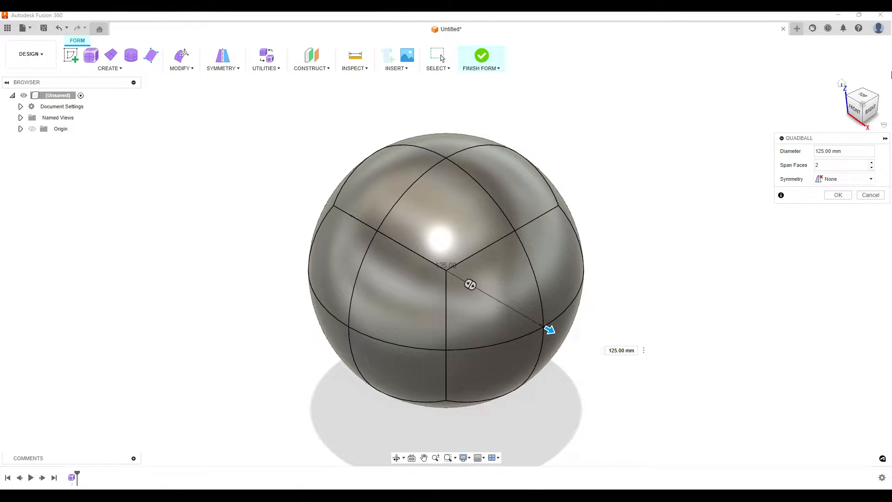
{"action": "left_click", "coordinate": [853, 119]}
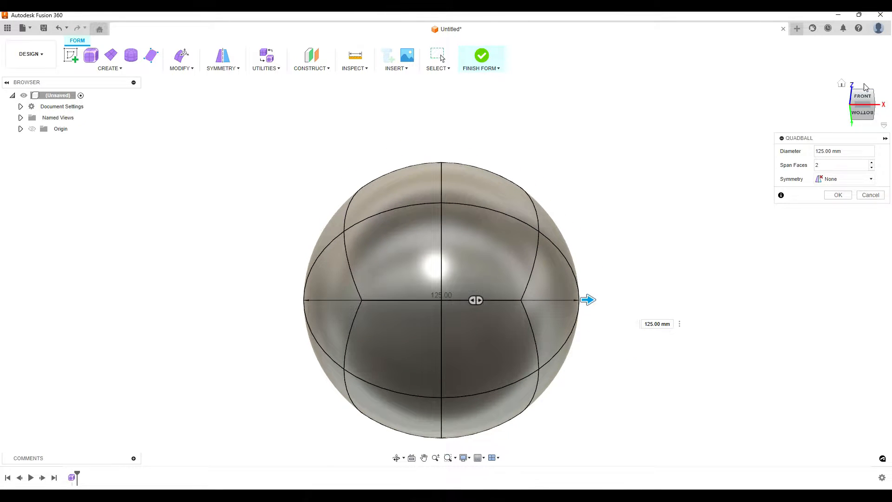
{"action": "left_click", "coordinate": [864, 100]}
{"action": "middle_click_drag", "start_coordinate": [730, 211], "coordinate": [650, 242], "text": "shift"}
{"action": "left_click", "coordinate": [838, 195]}
- Apply internal mirror symmetry to the quadball using matching faces on its left and right sides
{"action": "middle_click_drag", "start_coordinate": [659, 301], "coordinate": [586, 266], "text": "shift"}
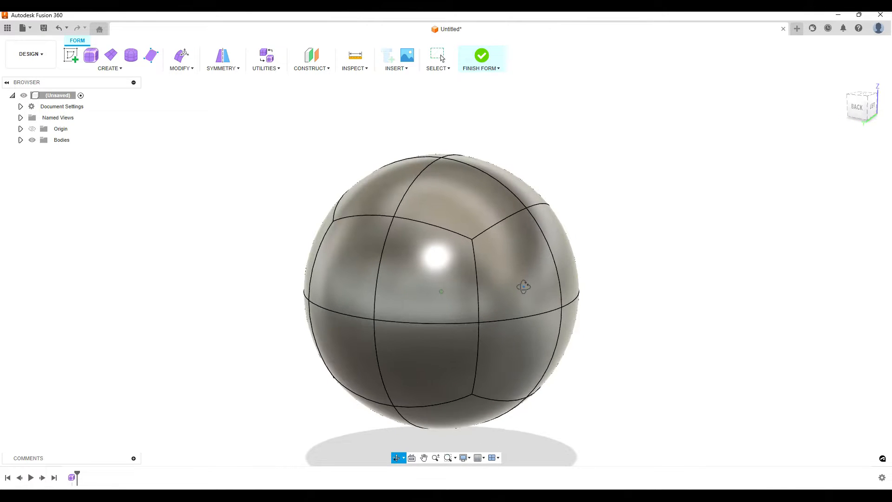
{"action": "left_click", "coordinate": [841, 84]}
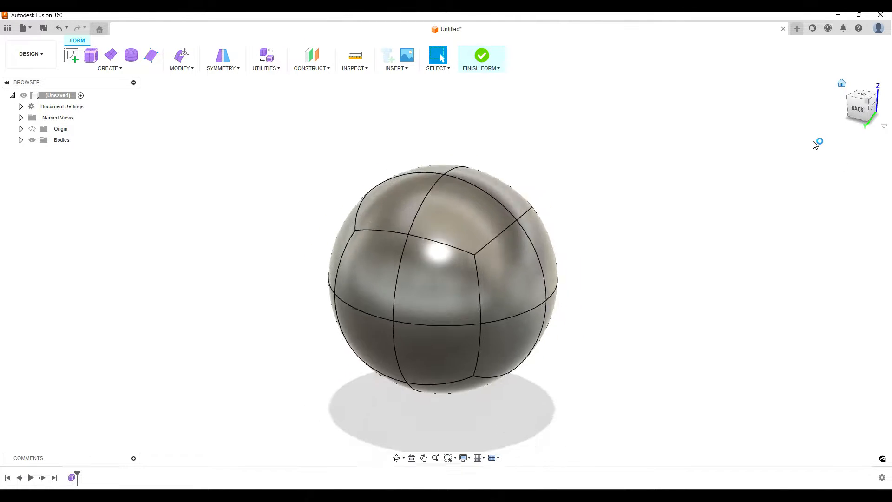
{"action": "left_click", "coordinate": [853, 112]}
{"action": "middle_click_drag", "start_coordinate": [599, 265], "coordinate": [557, 260], "text": "shift"}
{"action": "left_click", "coordinate": [223, 56]}
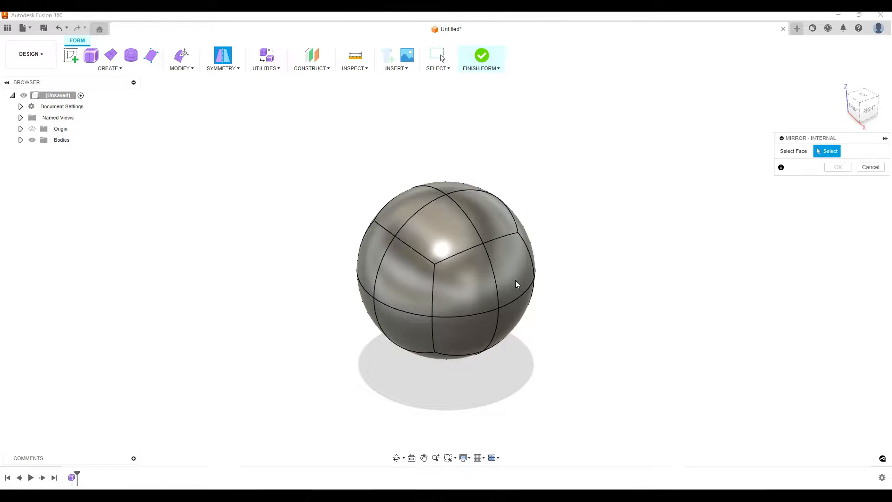
{"action": "left_click", "coordinate": [473, 288]}
{"action": "middle_click_drag", "start_coordinate": [613, 302], "coordinate": [673, 279], "text": "shift"}
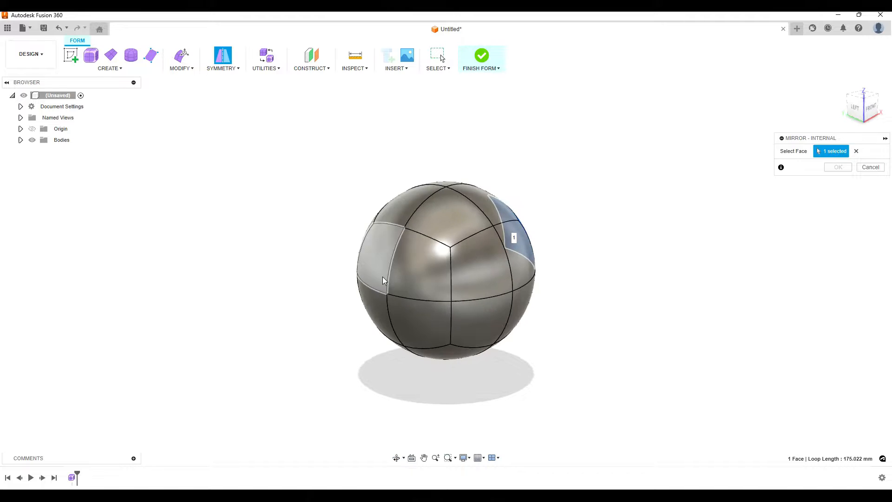
{"action": "left_click", "coordinate": [426, 273]}
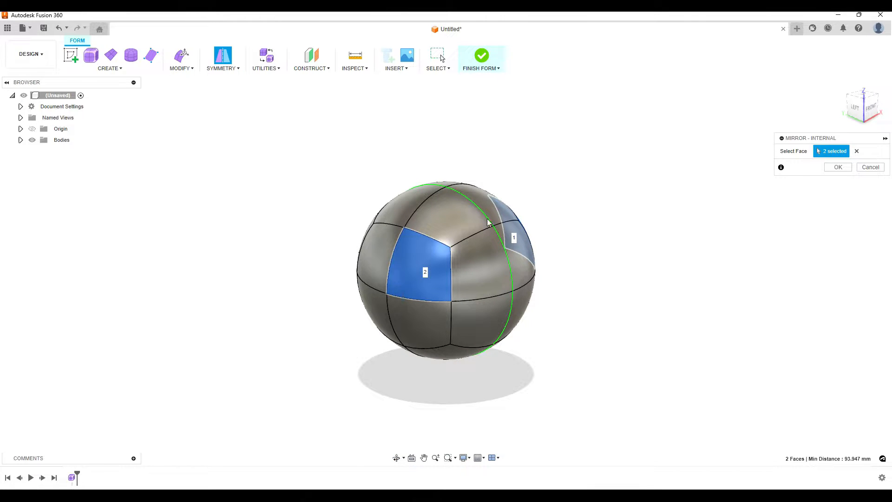
{"action": "left_click", "coordinate": [838, 167]}
- Try pulling the quadball's side face outward along X in Edit Form to test the mirror symmetry
{"action": "middle_click_drag", "start_coordinate": [663, 253], "coordinate": [318, 131], "text": "shift"}
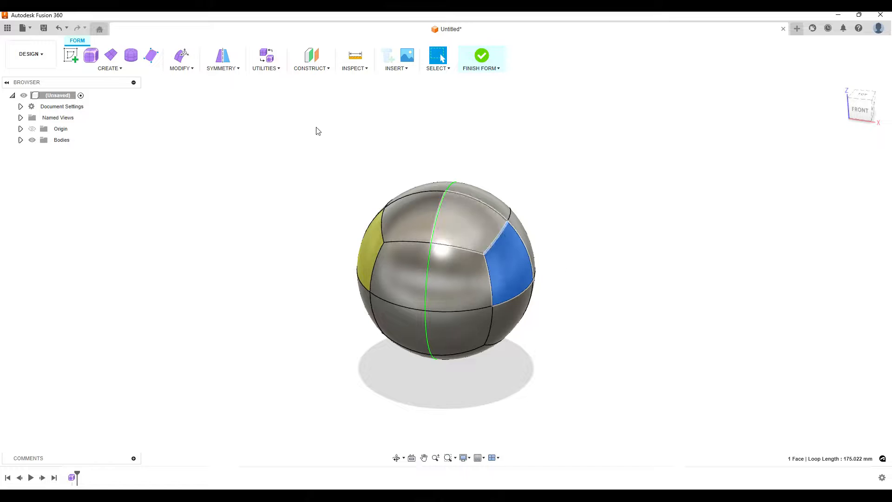
{"action": "left_click", "coordinate": [186, 56]}
{"action": "left_click_drag", "start_coordinate": [531, 268], "coordinate": [786, 257]}
{"action": "key", "text": "ctrl+z"}
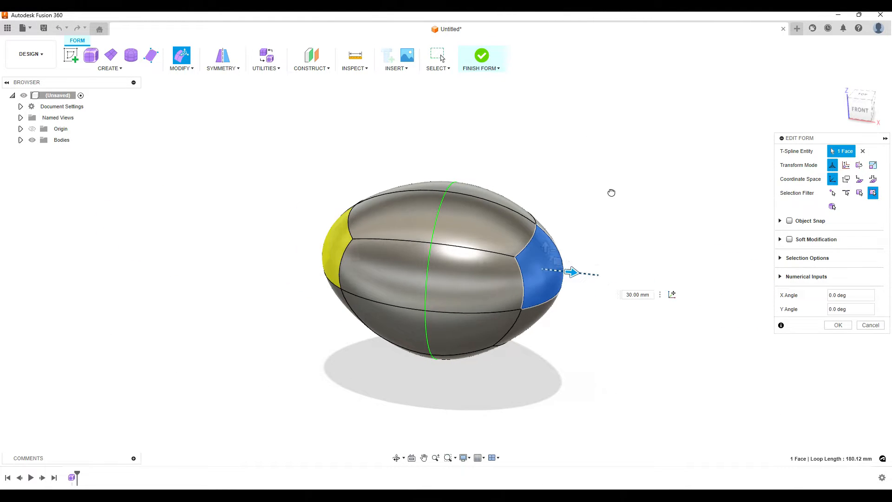
{"action": "key", "text": "ctrl+z"}
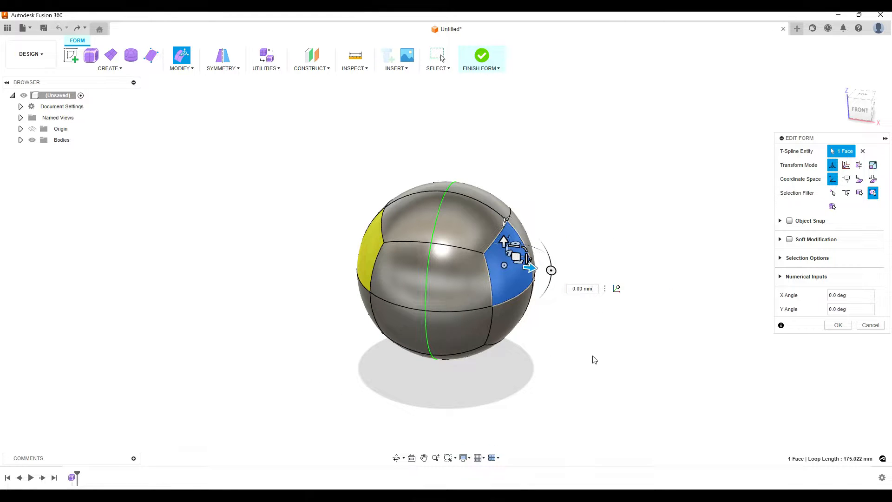
{"action": "left_click", "coordinate": [594, 361]}
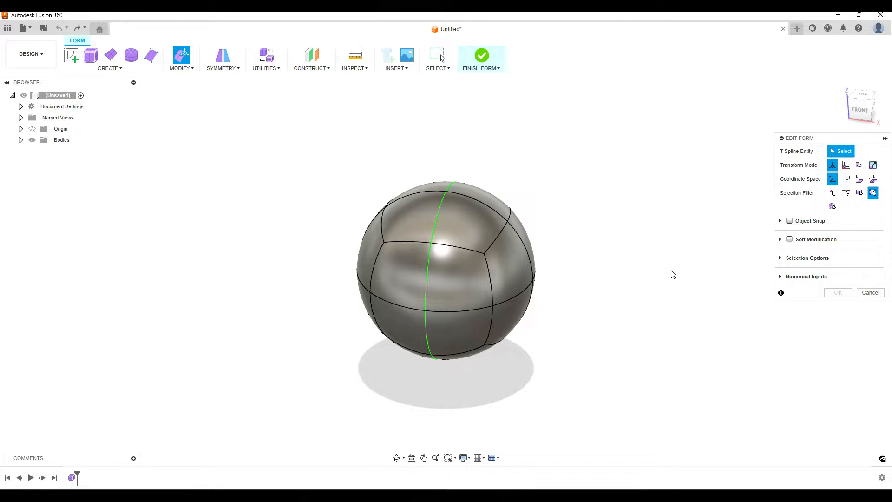
- Flatten the two adjacent underside faces of the quadball by scaling them vertically to about 0.33
{"action": "mouse_move", "coordinate": [653, 290]}
{"action": "middle_mouse_down", "text": "shift"}
{"action": "mouse_move", "coordinate": [619, 261]}
{"action": "mouse_move", "coordinate": [655, 287]}
{"action": "middle_mouse_up", "text": "shift"}
{"action": "middle_click_drag", "start_coordinate": [588, 246], "coordinate": [531, 241], "text": "shift"}
{"action": "left_click", "coordinate": [479, 261]}
{"action": "left_click", "coordinate": [600, 260]}
{"action": "middle_click_drag", "start_coordinate": [599, 260], "coordinate": [567, 253], "text": "shift"}
{"action": "left_click", "coordinate": [427, 346]}
{"action": "left_click", "coordinate": [466, 351], "text": "shift"}
{"action": "left_click_drag", "start_coordinate": [450, 305], "coordinate": [459, 354]}
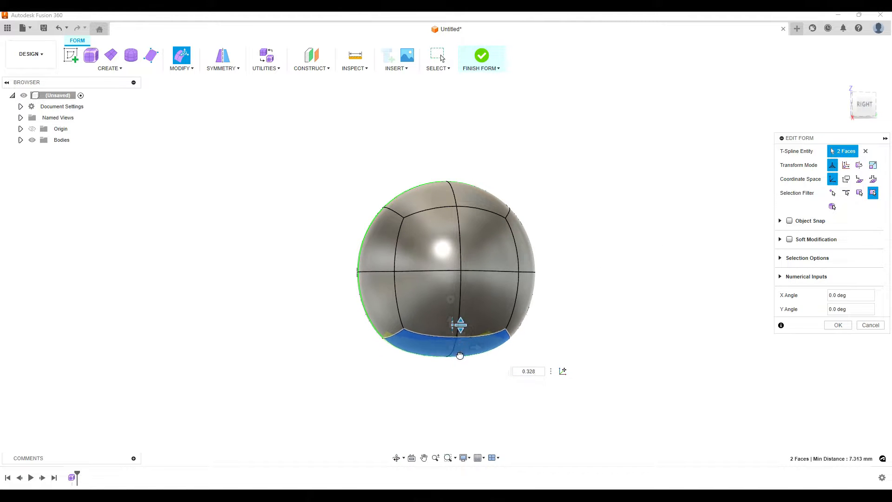
{"action": "left_click", "coordinate": [604, 325]}
- Reshape the flattened underside and move the front lower corner vertex about 10 mm inward along X
{"action": "middle_click_drag", "start_coordinate": [604, 325], "coordinate": [542, 314], "text": "shift"}
{"action": "left_click", "coordinate": [474, 337]}
{"action": "left_click_drag", "start_coordinate": [481, 315], "coordinate": [480, 330]}
{"action": "middle_click_drag", "start_coordinate": [499, 363], "coordinate": [414, 363], "text": "shift"}
{"action": "left_click", "coordinate": [511, 322]}
{"action": "left_click_drag", "start_coordinate": [526, 322], "coordinate": [510, 324]}
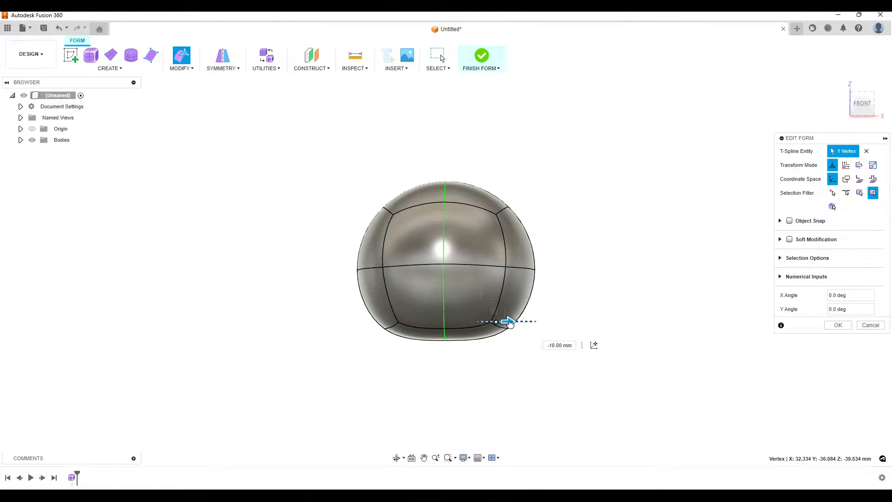
- Narrow the head symmetrically by moving the four faces on its side inward along X in Edit Form
{"action": "middle_click_drag", "start_coordinate": [580, 302], "coordinate": [535, 301], "text": "shift"}
{"action": "left_click", "coordinate": [469, 309], "text": "shift"}
{"action": "left_click", "coordinate": [518, 302], "text": "shift"}
{"action": "left_click", "coordinate": [513, 239], "text": "shift"}
{"action": "left_click", "coordinate": [469, 248], "text": "shift"}
{"action": "middle_click_drag", "start_coordinate": [572, 265], "coordinate": [599, 269], "text": "shift"}
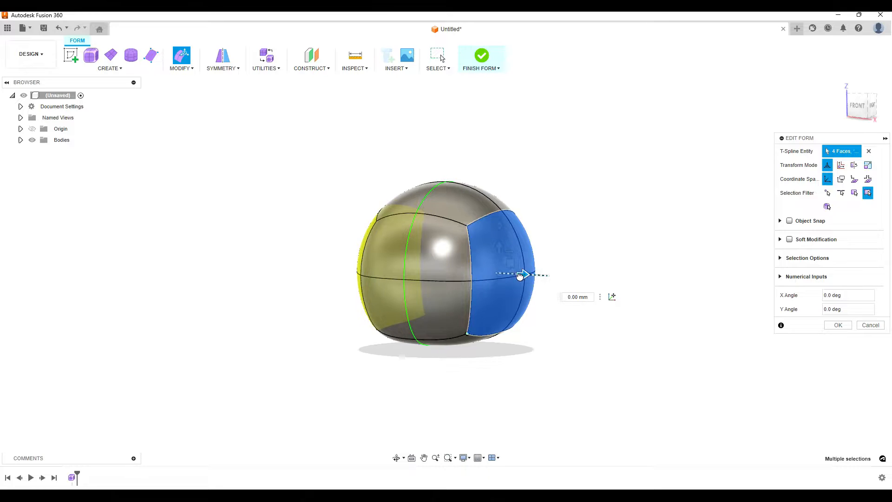
{"action": "left_click_drag", "start_coordinate": [520, 275], "coordinate": [524, 271]}
{"action": "left_click", "coordinate": [857, 105]}
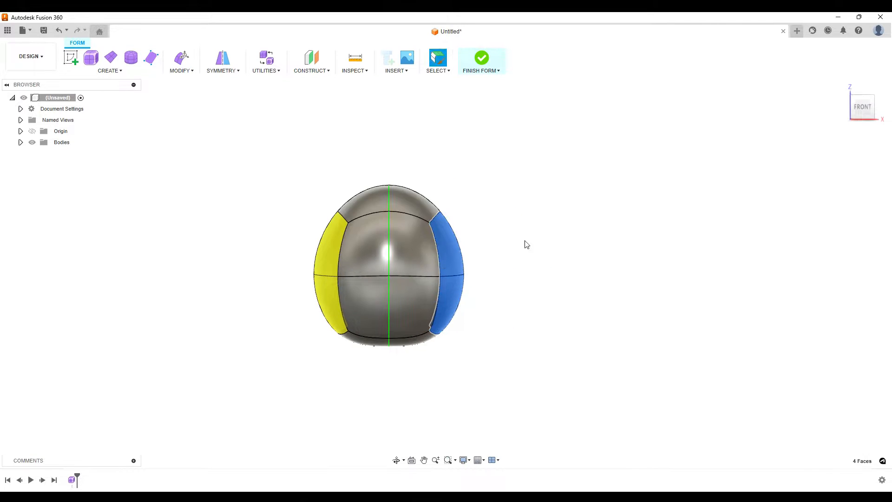
{"action": "middle_click_drag", "start_coordinate": [525, 243], "coordinate": [441, 239], "text": "shift"}
- Raise part of the head's underside and pull its lower front downward in Edit Form to shape the chin
{"action": "scroll", "coordinate": [408, 208], "scroll_direction": "up", "scroll_amount": 3}
{"action": "middle_click_drag", "start_coordinate": [408, 207], "coordinate": [363, 174], "text": "shift"}
{"action": "left_click", "coordinate": [429, 381]}
{"action": "left_click", "coordinate": [181, 55]}
{"action": "left_click_drag", "start_coordinate": [429, 354], "coordinate": [429, 336]}
{"action": "middle_click_drag", "start_coordinate": [297, 395], "coordinate": [364, 394], "text": "shift"}
{"action": "left_click", "coordinate": [364, 394]}
{"action": "middle_click_drag", "start_coordinate": [251, 398], "coordinate": [297, 399], "text": "shift"}
{"action": "left_click", "coordinate": [325, 401], "text": "shift"}
{"action": "left_click_drag", "start_coordinate": [354, 367], "coordinate": [361, 378]}
{"action": "left_click", "coordinate": [560, 404]}
- Adjust the head's contour in Edit Form, working on the paired faces and edges along its side and lower half
{"action": "middle_click_drag", "start_coordinate": [604, 403], "coordinate": [595, 321], "text": "shift"}
{"action": "middle_click_drag", "start_coordinate": [680, 332], "coordinate": [563, 307], "text": "shift"}
{"action": "left_click", "coordinate": [473, 299]}
{"action": "left_click", "coordinate": [472, 349], "text": "shift"}
{"action": "left_click", "coordinate": [398, 181]}
{"action": "middle_click_drag", "start_coordinate": [511, 177], "coordinate": [437, 179], "text": "shift"}
{"action": "left_click", "coordinate": [459, 183], "text": "shift"}
{"action": "middle_click_drag", "start_coordinate": [553, 423], "coordinate": [616, 418], "text": "shift"}
{"action": "left_click", "coordinate": [476, 269]}
{"action": "left_click", "coordinate": [484, 343], "text": "shift"}
{"action": "left_click", "coordinate": [515, 274], "text": "shift"}
{"action": "left_click", "coordinate": [514, 327], "text": "shift"}
{"action": "middle_click_drag", "start_coordinate": [515, 326], "coordinate": [604, 285], "text": "shift"}
- Move the lower jaw points inward to taper the lower part of the face
{"action": "left_click", "coordinate": [482, 386]}
{"action": "middle_click_drag", "start_coordinate": [510, 381], "coordinate": [497, 371], "text": "shift"}
{"action": "left_click_drag", "start_coordinate": [496, 372], "coordinate": [474, 374]}
{"action": "middle_click_drag", "start_coordinate": [535, 353], "coordinate": [558, 343], "text": "shift"}
{"action": "left_click", "coordinate": [467, 394]}
{"action": "middle_click_drag", "start_coordinate": [557, 367], "coordinate": [578, 353], "text": "shift"}
{"action": "left_click_drag", "start_coordinate": [488, 394], "coordinate": [484, 395]}
{"action": "left_click", "coordinate": [539, 367]}
- Move the vertically adjacent pair of faces on the head's side slightly inward
{"action": "middle_click_drag", "start_coordinate": [544, 362], "coordinate": [534, 298], "text": "shift"}
{"action": "left_click", "coordinate": [525, 284]}
{"action": "left_click", "coordinate": [523, 327], "text": "shift"}
{"action": "left_click_drag", "start_coordinate": [528, 306], "coordinate": [516, 308]}
{"action": "left_click", "coordinate": [558, 339]}
{"action": "middle_click_drag", "start_coordinate": [553, 339], "coordinate": [574, 341], "text": "shift"}
- Try lowering the upper part of the head's form, and undo the change
{"action": "left_click", "coordinate": [457, 187]}
{"action": "left_click_drag", "start_coordinate": [456, 170], "coordinate": [457, 189]}
{"action": "left_click", "coordinate": [595, 316]}
{"action": "middle_click_drag", "start_coordinate": [597, 317], "coordinate": [609, 327], "text": "shift"}
{"action": "key", "text": "ctrl+z"}
- Reshape the crown by lowering the selected upper elements slightly and raising another part of the top
{"action": "left_click", "coordinate": [458, 190], "text": "shift"}
{"action": "left_click_drag", "start_coordinate": [366, 170], "coordinate": [367, 179]}
{"action": "middle_click_drag", "start_coordinate": [556, 171], "coordinate": [556, 200], "text": "shift"}
{"action": "left_click", "coordinate": [411, 208]}
{"action": "left_click_drag", "start_coordinate": [412, 174], "coordinate": [413, 163]}
{"action": "middle_click_drag", "start_coordinate": [555, 201], "coordinate": [555, 171], "text": "shift"}
- Select the adjacent elements on the head's side and move them slightly inward to refine its width
{"action": "left_click", "coordinate": [572, 316]}
{"action": "middle_click_drag", "start_coordinate": [576, 316], "coordinate": [599, 307], "text": "shift"}
{"action": "left_click", "coordinate": [450, 353]}
{"action": "left_click", "coordinate": [494, 335], "text": "shift"}
{"action": "left_click", "coordinate": [543, 304]}
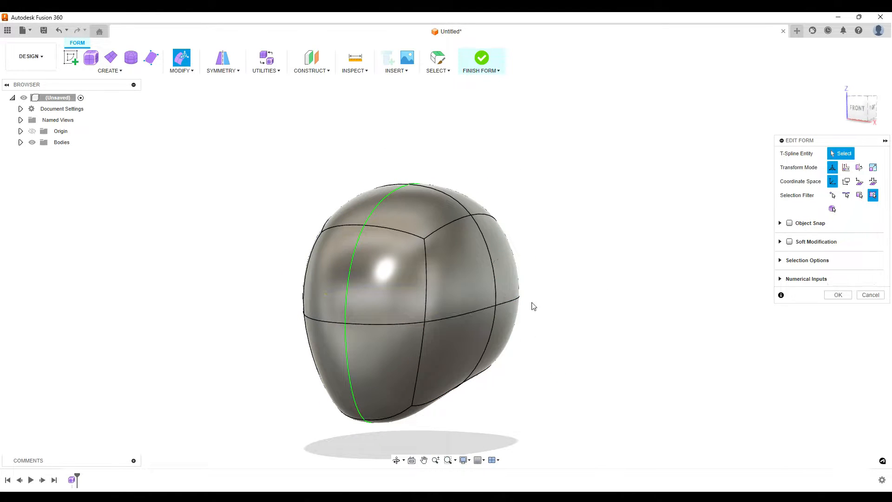
{"action": "left_click", "coordinate": [507, 301]}
{"action": "left_click", "coordinate": [460, 313], "text": "shift"}
{"action": "middle_click_drag", "start_coordinate": [542, 304], "coordinate": [618, 304], "text": "shift"}
{"action": "left_click_drag", "start_coordinate": [513, 300], "coordinate": [508, 300]}
{"action": "left_click", "coordinate": [556, 285]}
{"action": "middle_click_drag", "start_coordinate": [557, 284], "coordinate": [530, 274], "text": "shift"}
- Examine the head form from the side, front and underside, and close the form edit
{"action": "left_click", "coordinate": [841, 86]}
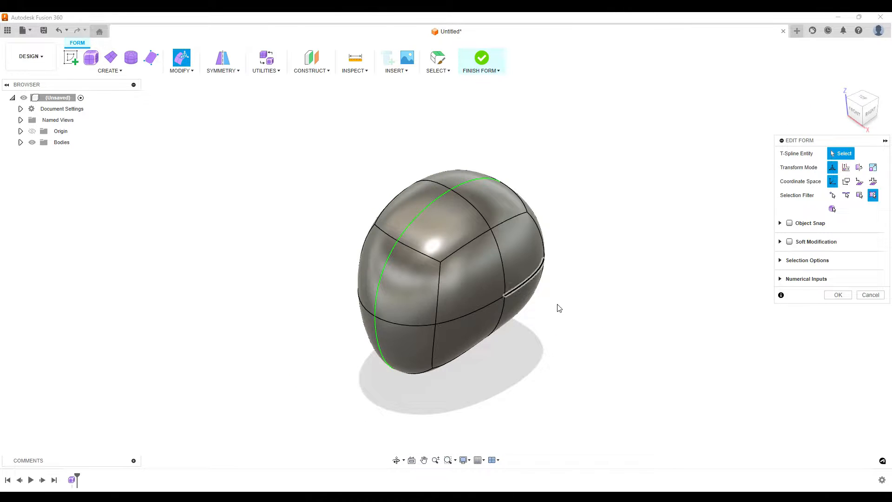
{"action": "middle_click_drag", "start_coordinate": [609, 298], "coordinate": [571, 263], "text": "shift"}
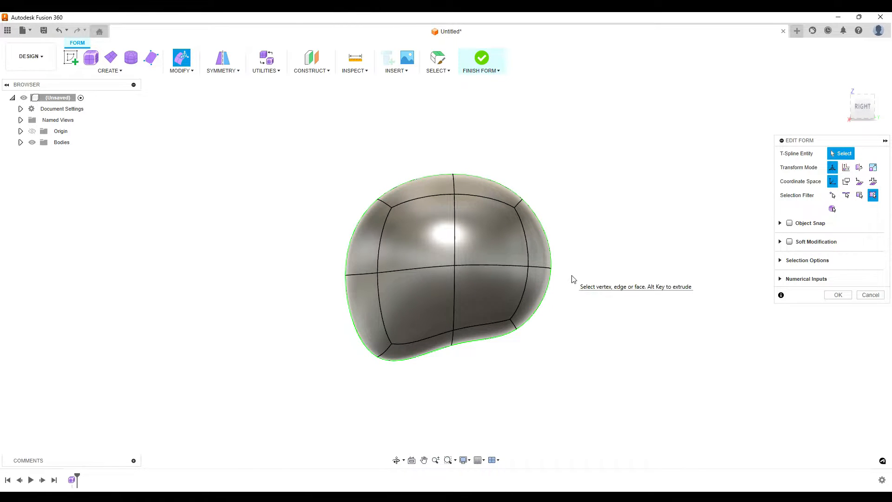
{"action": "middle_click_drag", "start_coordinate": [561, 285], "coordinate": [667, 284], "text": "shift"}
{"action": "left_click", "coordinate": [866, 105]}
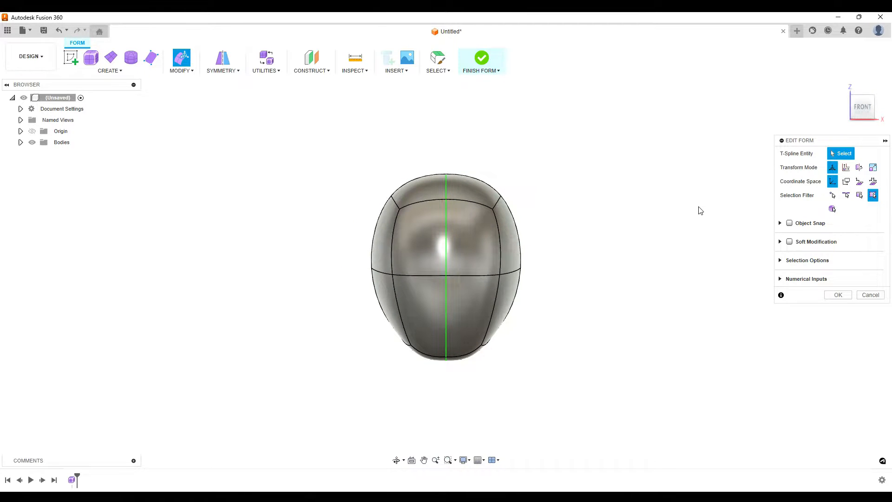
{"action": "middle_click_drag", "start_coordinate": [665, 214], "coordinate": [617, 187], "text": "shift"}
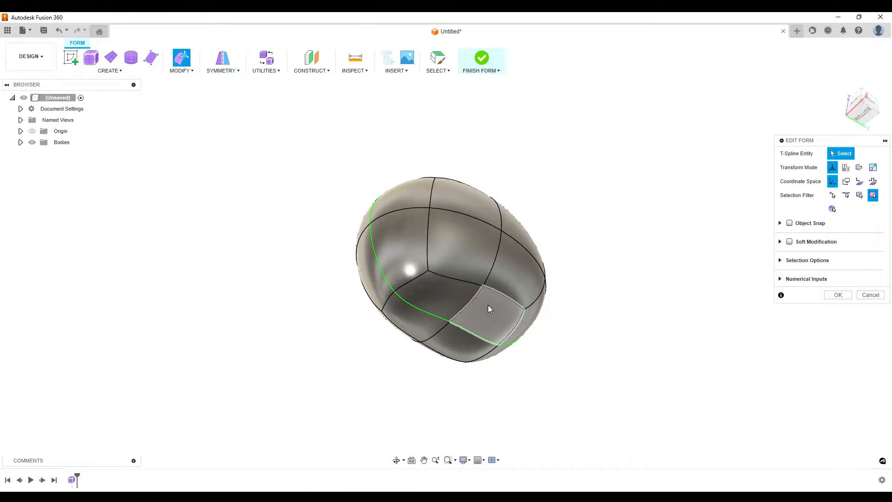
{"action": "left_click", "coordinate": [437, 299]}
{"action": "left_click", "coordinate": [417, 325], "text": "shift"}
{"action": "left_click", "coordinate": [663, 337]}
{"action": "left_click", "coordinate": [836, 296]}
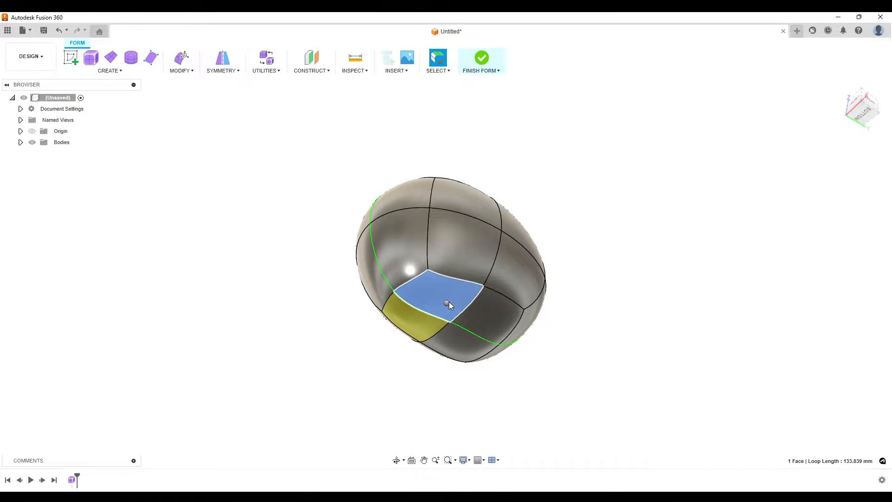
- Subdivide the front underside face beneath the chin into 2 by 2 faces with Simple insert mode
{"action": "right_click", "coordinate": [447, 303]}
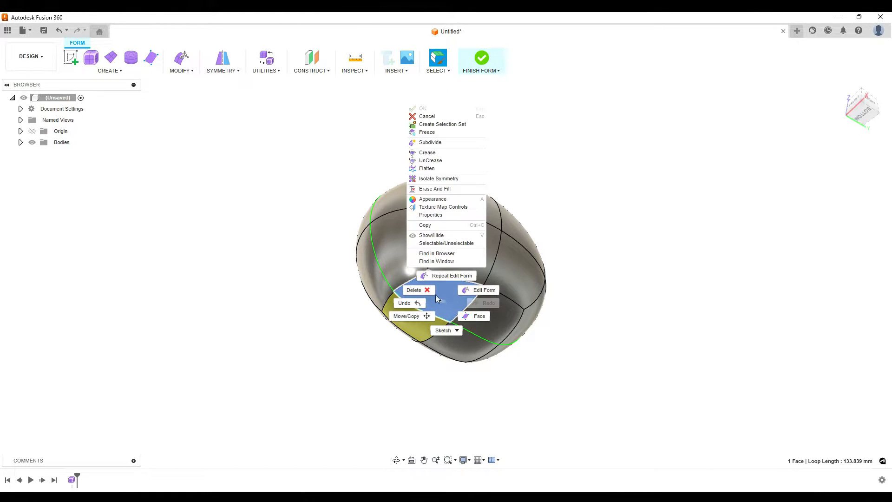
{"action": "left_click", "coordinate": [438, 143]}
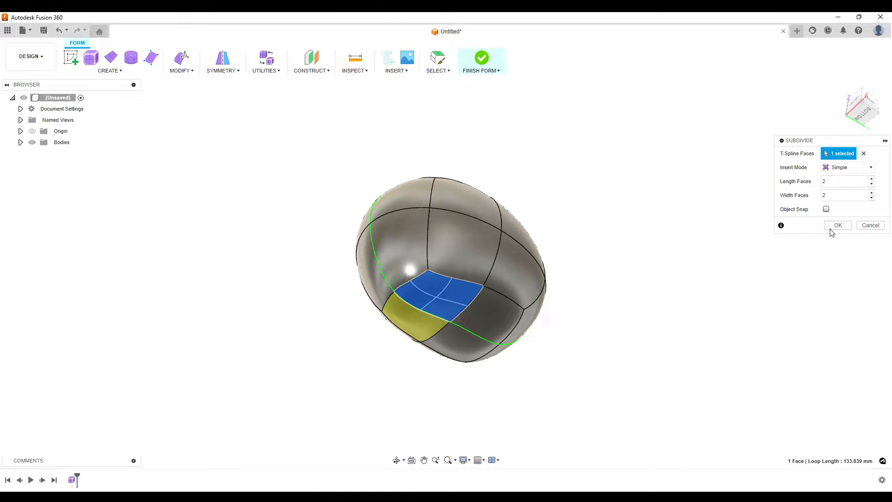
{"action": "left_click", "coordinate": [829, 228]}
{"action": "middle_click_drag", "start_coordinate": [597, 311], "coordinate": [436, 270], "text": "shift"}
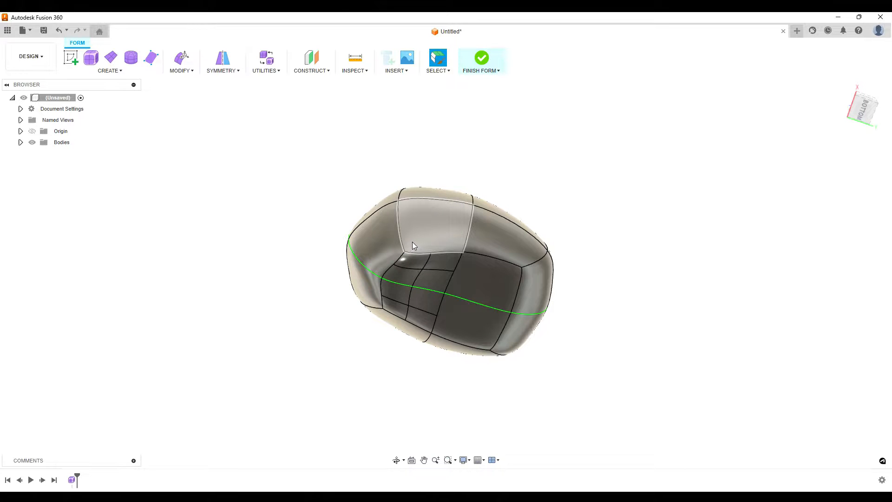
- Delete the rear underside faces and the adjoining rear row of subdivided faces to open the neck hole
{"action": "middle_click_drag", "start_coordinate": [456, 220], "coordinate": [419, 279], "text": "shift"}
{"action": "left_click", "coordinate": [418, 279]}
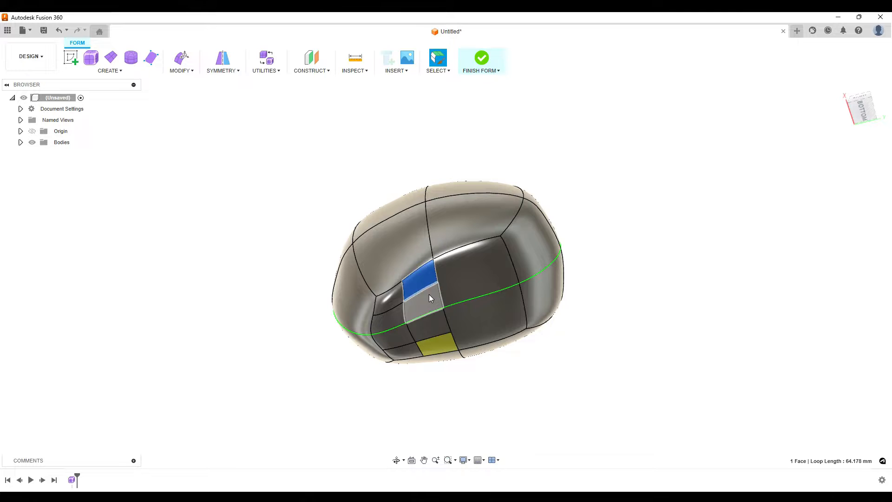
{"action": "left_click", "coordinate": [480, 319], "text": "shift"}
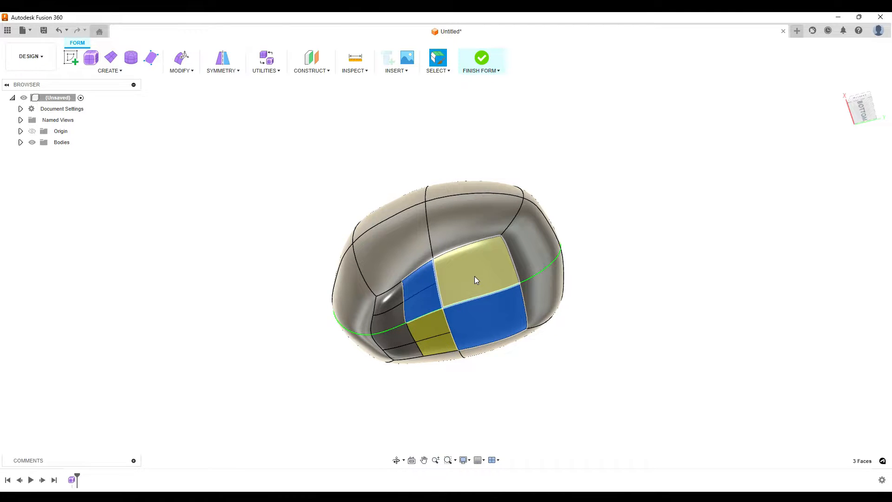
{"action": "key", "text": "Delete"}
{"action": "middle_click_drag", "start_coordinate": [601, 264], "coordinate": [707, 272], "text": "shift"}
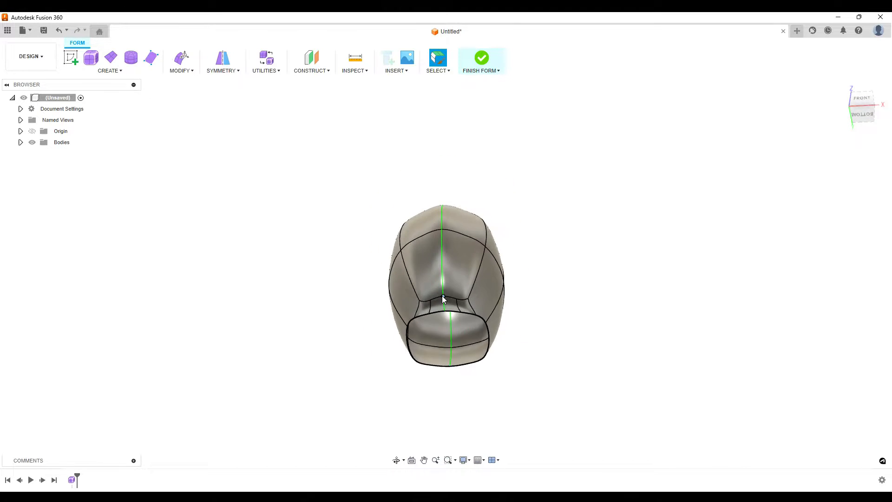
- Adjust the height of the remaining chin underside faces and tilt them about -10° around Y in Edit Form
{"action": "scroll", "coordinate": [460, 318], "scroll_direction": "up", "scroll_amount": 5}
{"action": "middle_click_drag", "start_coordinate": [446, 278], "coordinate": [394, 312], "text": "shift"}
{"action": "left_click", "coordinate": [449, 266]}
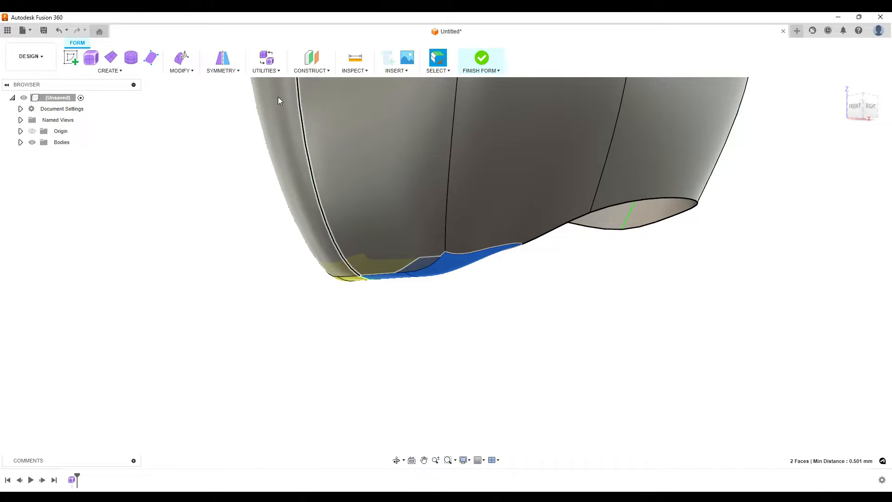
{"action": "left_click", "coordinate": [185, 64]}
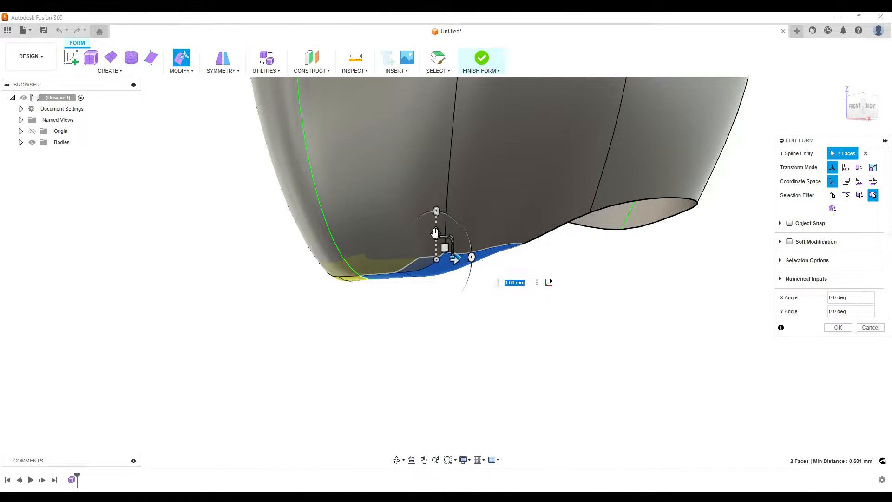
{"action": "left_click_drag", "start_coordinate": [434, 232], "coordinate": [435, 234]}
{"action": "left_click_drag", "start_coordinate": [472, 257], "coordinate": [471, 249]}
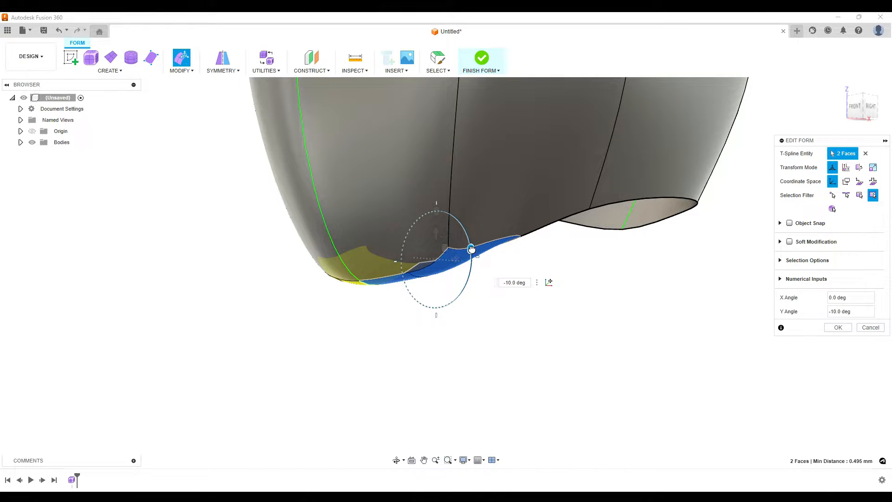
{"action": "middle_click_drag", "start_coordinate": [429, 338], "coordinate": [358, 342], "text": "shift"}
{"action": "left_click_drag", "start_coordinate": [436, 211], "coordinate": [429, 210]}
{"action": "left_click", "coordinate": [276, 336]}
{"action": "middle_click_drag", "start_coordinate": [278, 340], "coordinate": [372, 337], "text": "shift"}
- Reshape the back of the neck opening by adjusting its rear centre vertex in Edit Form
{"action": "middle_click", "coordinate": [629, 227]}
{"action": "middle_click", "coordinate": [630, 227]}
{"action": "middle_click_drag", "start_coordinate": [614, 279], "coordinate": [464, 286], "text": "shift"}
{"action": "scroll", "coordinate": [522, 364], "scroll_direction": "up", "scroll_amount": 3}
{"action": "left_click", "coordinate": [484, 344]}
{"action": "middle_click_drag", "start_coordinate": [400, 385], "coordinate": [432, 379], "text": "shift"}
{"action": "left_click_drag", "start_coordinate": [491, 301], "coordinate": [453, 319]}
{"action": "left_click_drag", "start_coordinate": [507, 348], "coordinate": [525, 347]}
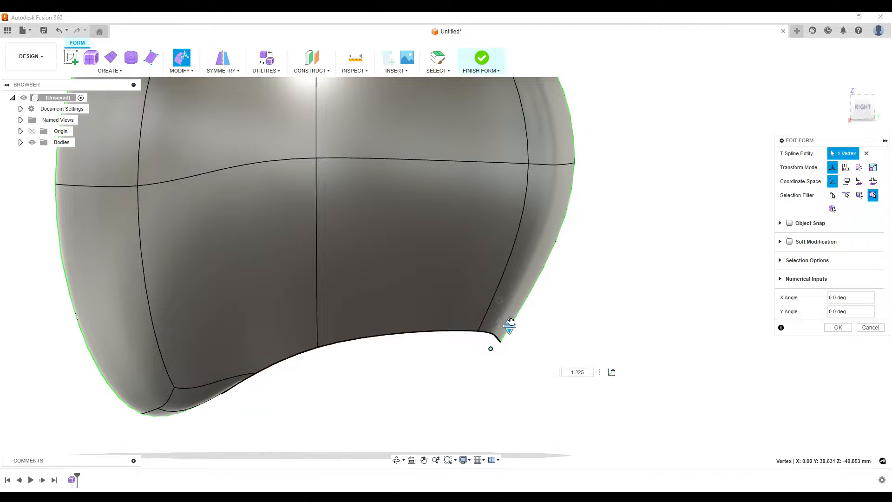
{"action": "left_click", "coordinate": [496, 361]}
- Close the form edit and finish the form to return to solid modelling
{"action": "middle_click_drag", "start_coordinate": [496, 361], "coordinate": [608, 289], "text": "shift"}
{"action": "scroll", "coordinate": [498, 283], "scroll_direction": "down", "scroll_amount": 4}
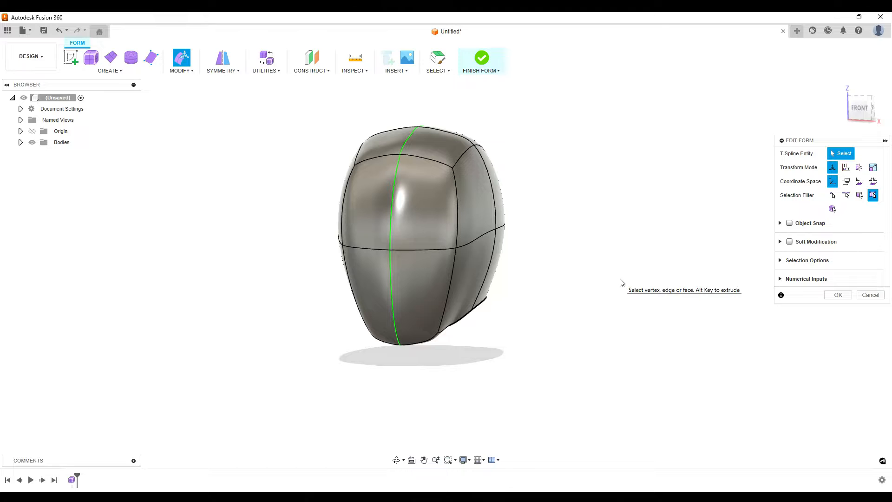
{"action": "mouse_move", "coordinate": [607, 307]}
{"action": "middle_mouse_down", "text": "shift"}
{"action": "mouse_move", "coordinate": [625, 280]}
{"action": "mouse_move", "coordinate": [615, 281]}
{"action": "mouse_move", "coordinate": [614, 306]}
{"action": "middle_mouse_up", "text": "shift"}
{"action": "left_click", "coordinate": [846, 296]}
{"action": "scroll", "coordinate": [615, 265], "scroll_direction": "down", "scroll_amount": 2}
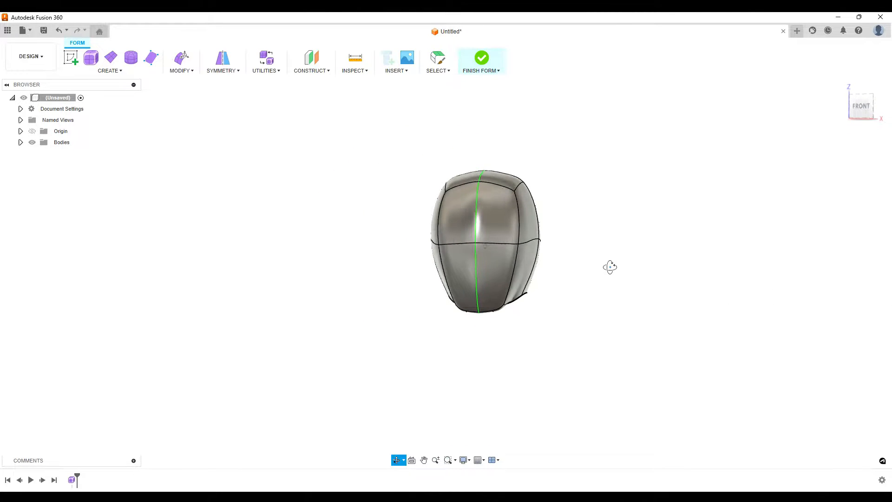
{"action": "middle_click_drag", "start_coordinate": [615, 265], "coordinate": [463, 89], "text": "shift"}
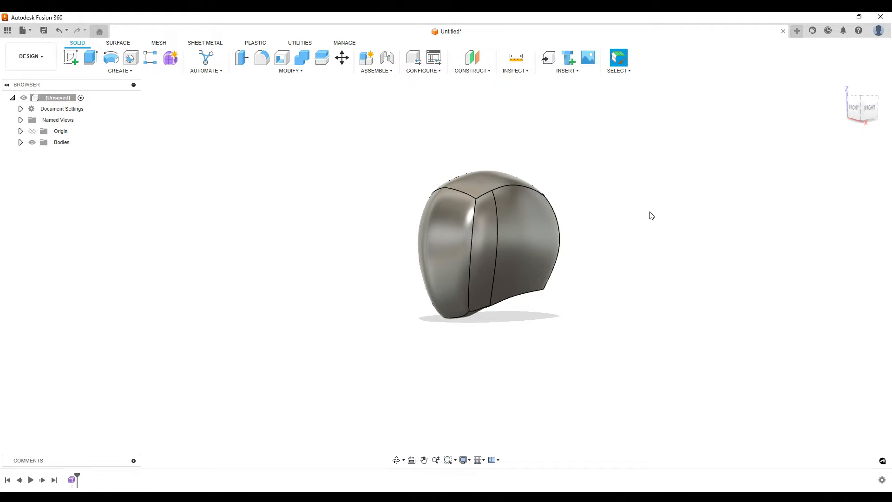
{"action": "scroll", "coordinate": [491, 213], "scroll_direction": "up", "scroll_amount": 4}
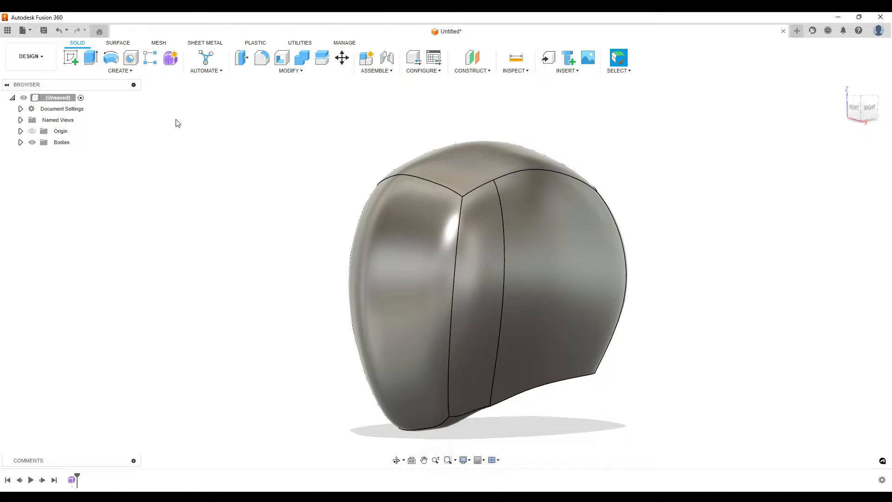
{"action": "mouse_move", "coordinate": [296, 305]}
{"action": "left_mouse_down"}
{"action": "mouse_move", "coordinate": [360, 297]}
{"action": "mouse_move", "coordinate": [277, 291]}
{"action": "mouse_move", "coordinate": [252, 245]}
{"action": "mouse_move", "coordinate": [187, 283]}
{"action": "mouse_move", "coordinate": [296, 309]}
{"action": "left_mouse_up"}
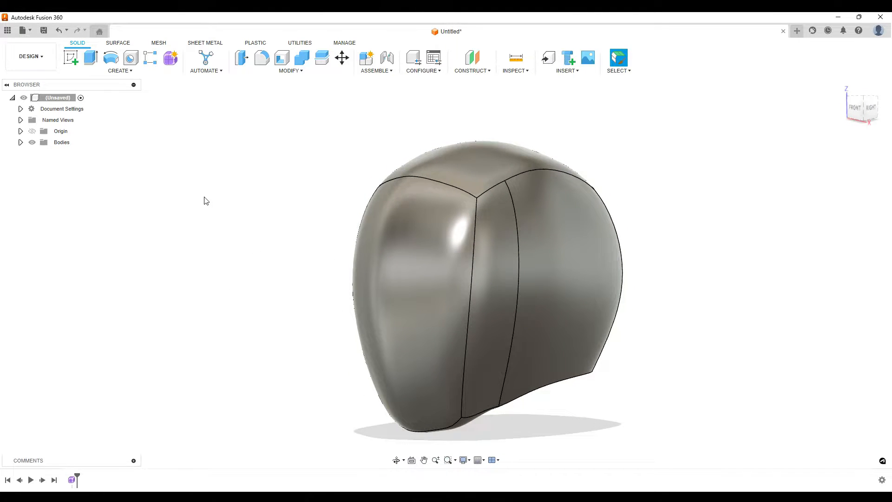
- Thicken the chained head surface by 3 mm on one side as a new body
{"action": "left_click", "coordinate": [118, 64]}
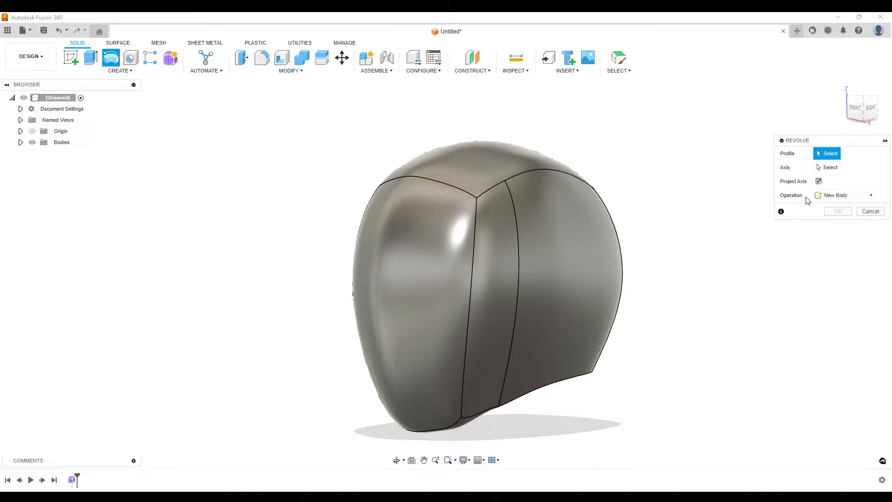
{"action": "left_click", "coordinate": [865, 212]}
{"action": "left_click", "coordinate": [123, 72]}
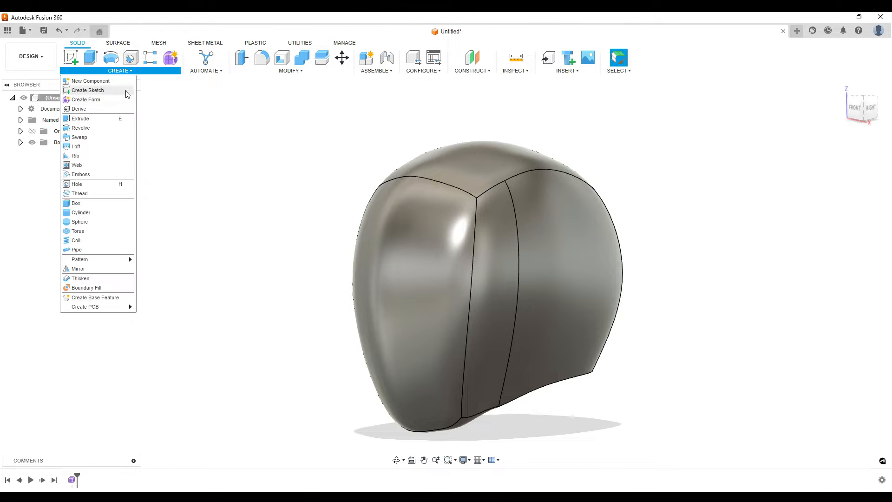
{"action": "left_click", "coordinate": [103, 279]}
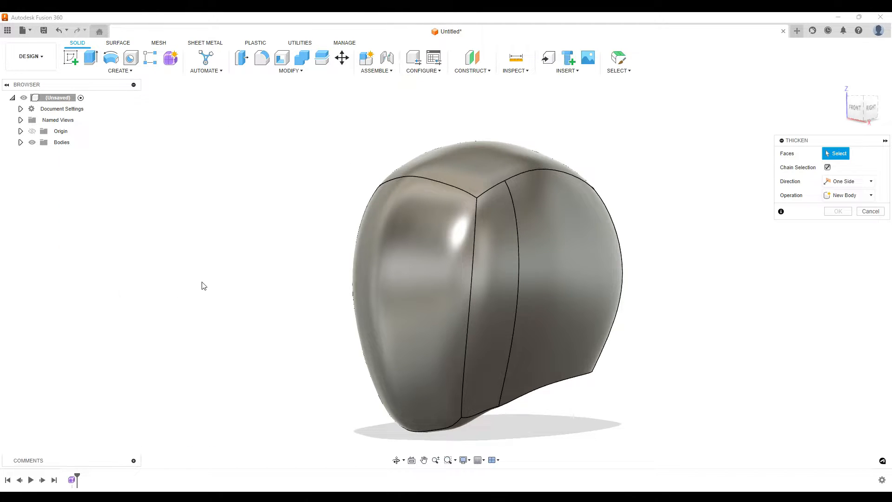
{"action": "left_click", "coordinate": [417, 232]}
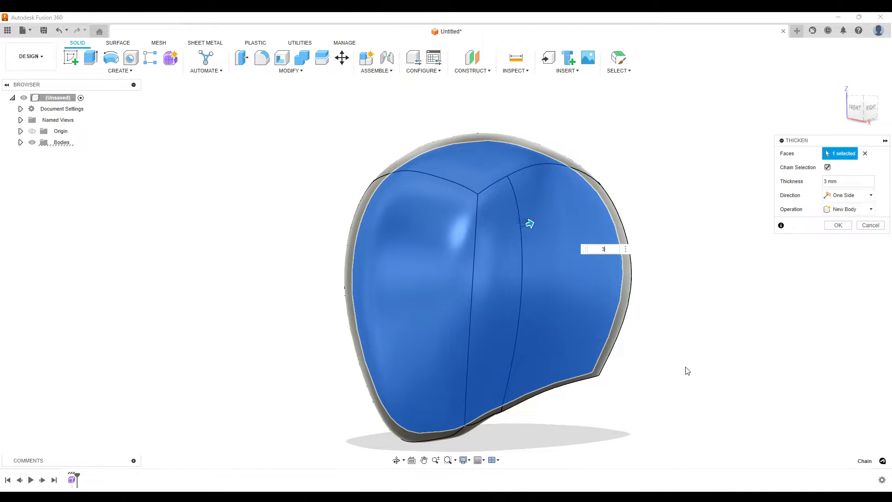
{"action": "middle_click_drag", "start_coordinate": [690, 371], "coordinate": [507, 253], "text": "shift"}
{"action": "key", "text": "Return"}
- Examine the thickened shell, its neck opening rim and overall shape from several angles
{"action": "left_click", "coordinate": [508, 254]}
{"action": "middle_click_drag", "start_coordinate": [449, 310], "coordinate": [566, 354], "text": "shift"}
{"action": "scroll", "coordinate": [556, 365], "scroll_direction": "down", "scroll_amount": 3}
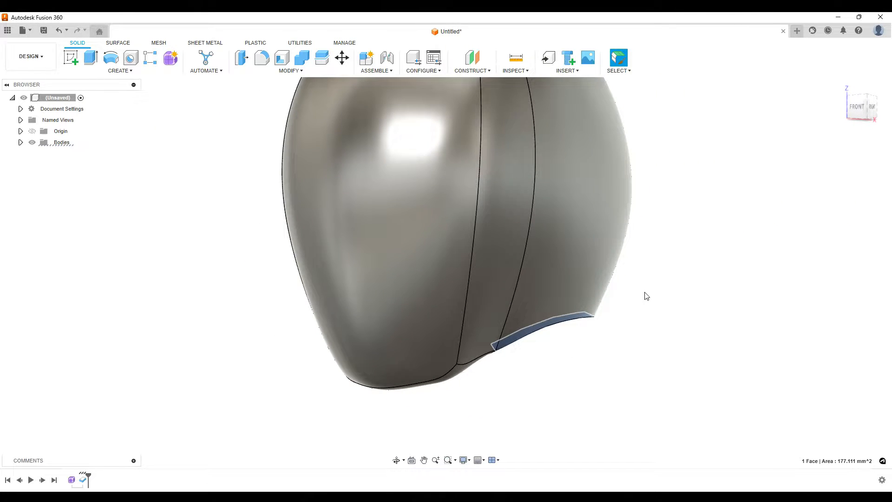
{"action": "middle_click_drag", "start_coordinate": [656, 284], "coordinate": [644, 324], "text": "shift"}
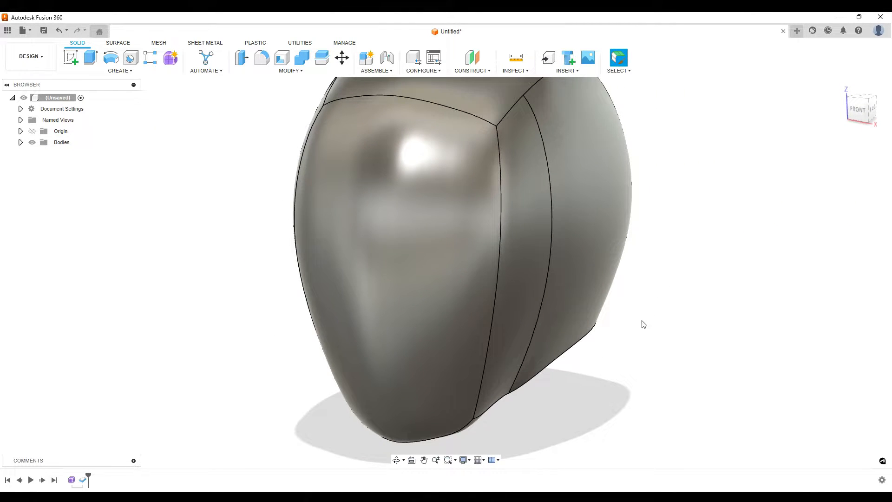
{"action": "middle_click_drag", "start_coordinate": [654, 267], "coordinate": [647, 305], "text": "shift"}
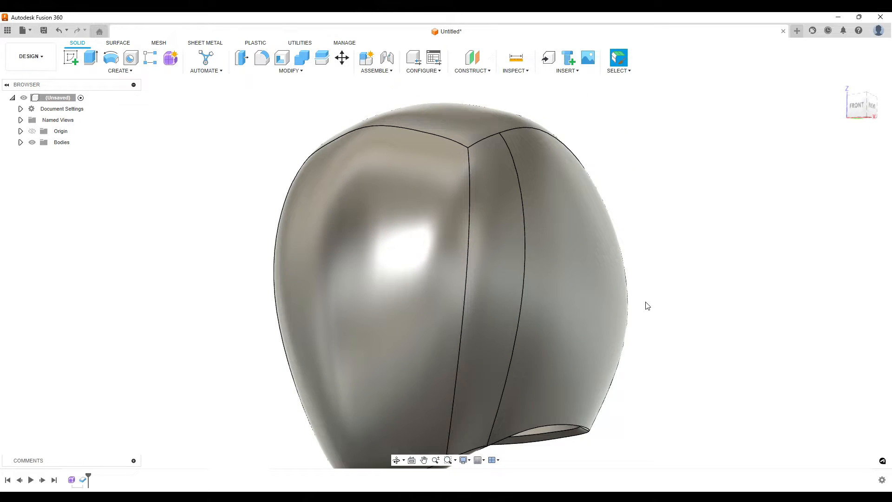
{"action": "scroll", "coordinate": [645, 314], "scroll_direction": "down", "scroll_amount": 3}
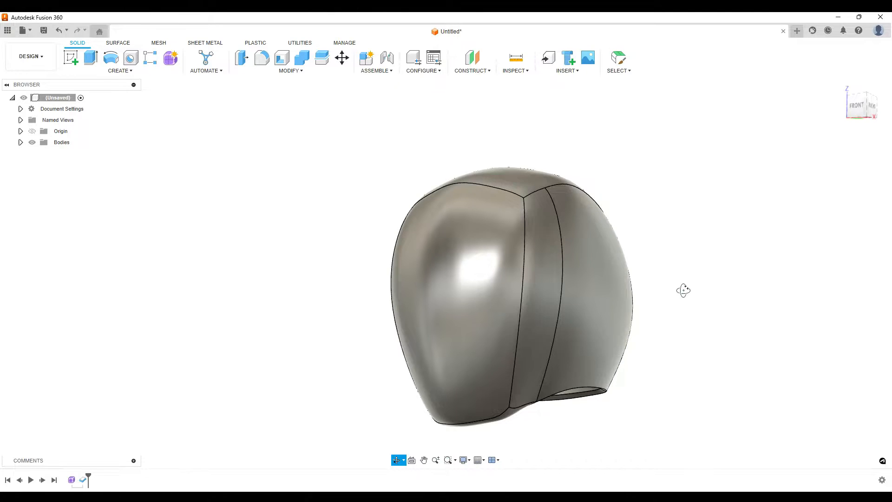
{"action": "left_click_drag", "start_coordinate": [684, 290], "coordinate": [700, 305]}
{"action": "key", "text": "Escape"}
{"action": "middle_click_drag", "start_coordinate": [700, 305], "coordinate": [424, 307], "text": "shift"}
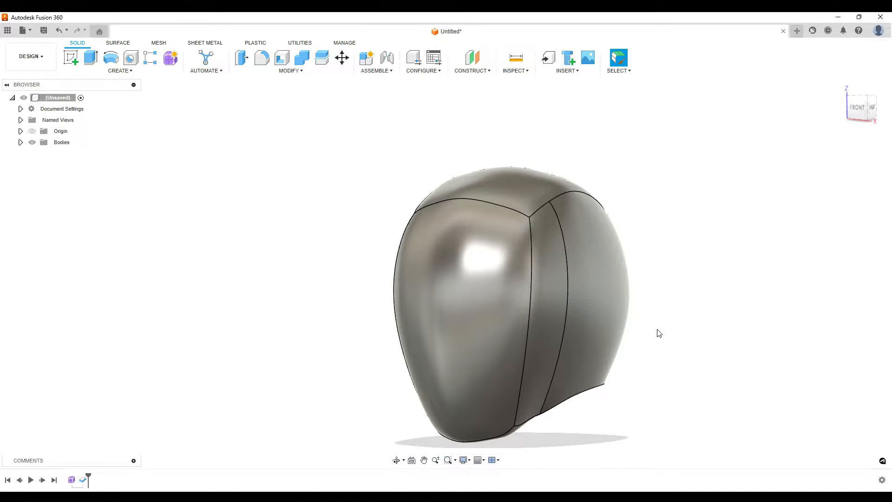
{"action": "middle_click_drag", "start_coordinate": [677, 308], "coordinate": [685, 306], "text": "shift"}
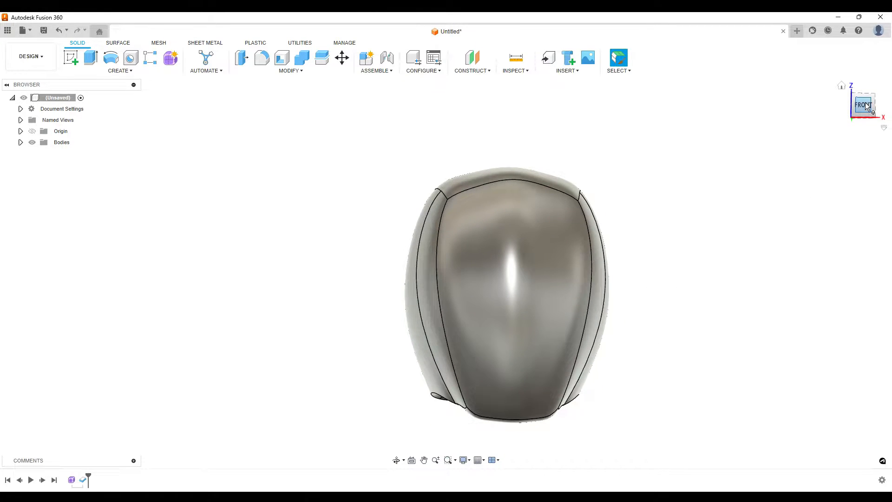
- Create a construction plane offset -125 mm from the XZ plane, in front of the mask's face
{"action": "left_click", "coordinate": [865, 106]}
{"action": "middle_click_drag", "start_coordinate": [677, 253], "coordinate": [636, 230]}
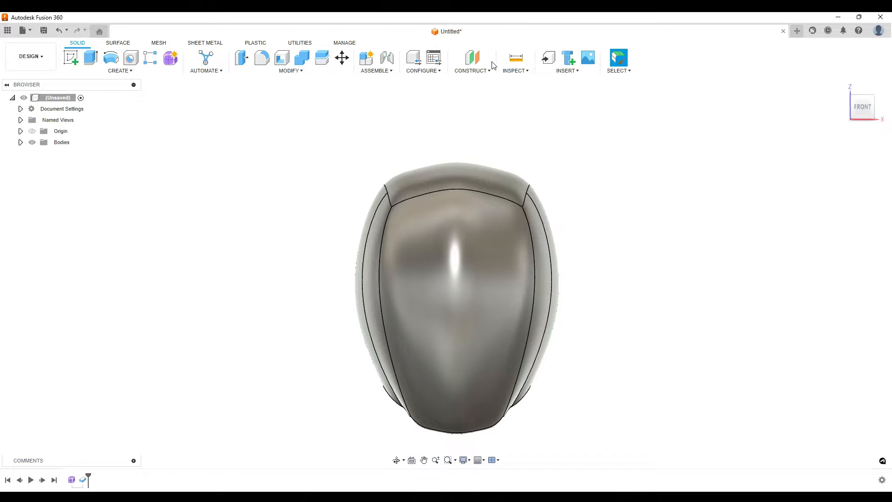
{"action": "left_click", "coordinate": [473, 71]}
{"action": "left_click", "coordinate": [480, 82]}
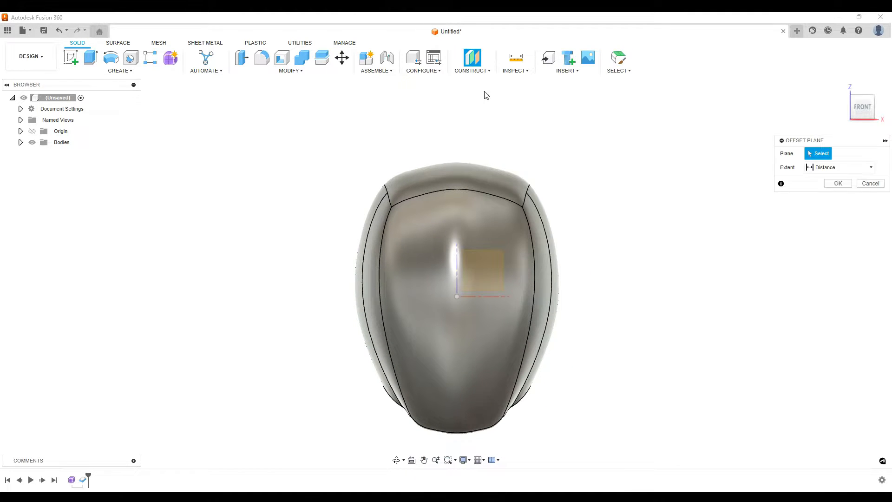
{"action": "middle_click_drag", "start_coordinate": [635, 306], "coordinate": [474, 269], "text": "shift"}
{"action": "left_click", "coordinate": [473, 272]}
{"action": "middle_click_drag", "start_coordinate": [443, 307], "coordinate": [479, 271], "text": "shift"}
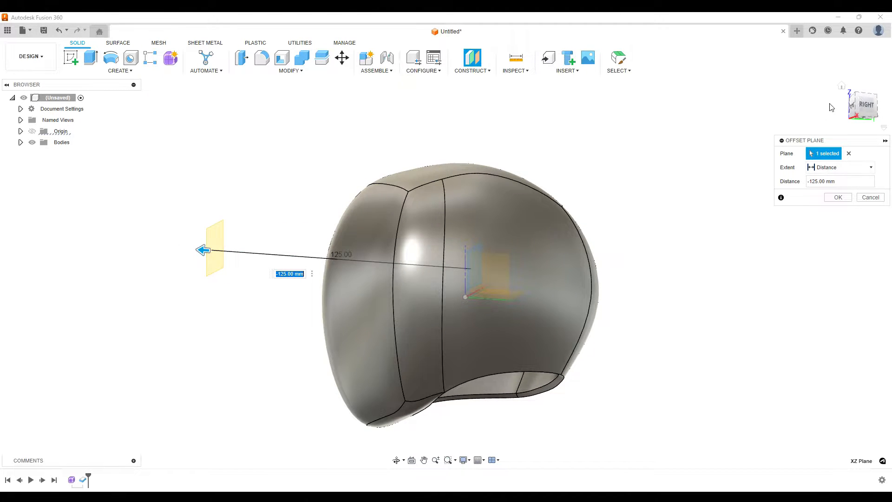
{"action": "left_click", "coordinate": [867, 106]}
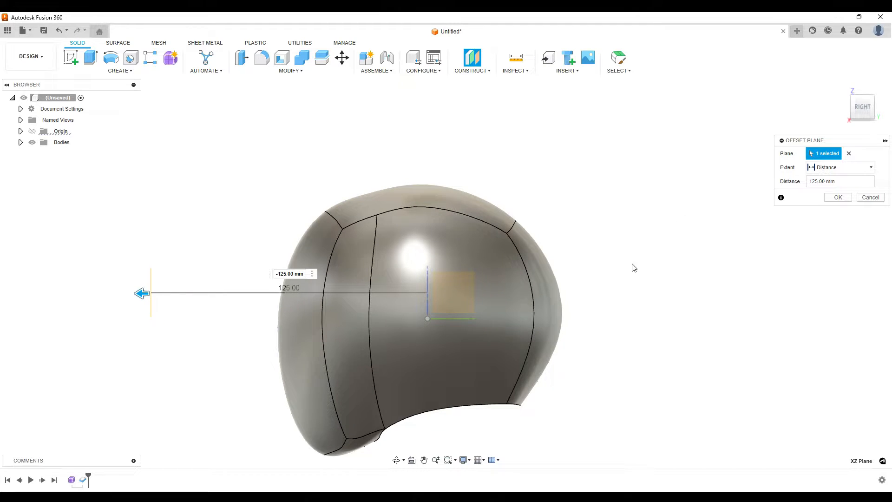
{"action": "left_click", "coordinate": [841, 199]}
- Start a new sketch on the offset plane in front of the face
{"action": "middle_click_drag", "start_coordinate": [526, 265], "coordinate": [597, 272], "text": "shift"}
{"action": "left_click", "coordinate": [406, 271]}
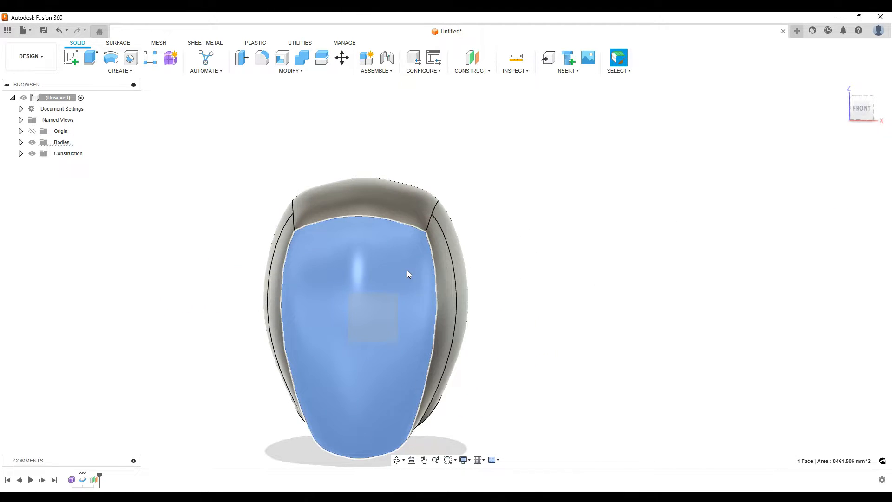
{"action": "left_click", "coordinate": [558, 266]}
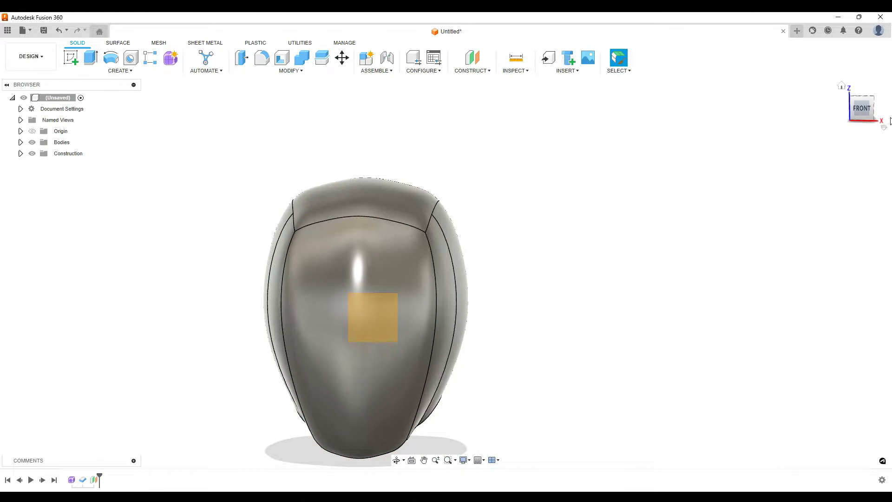
{"action": "left_click", "coordinate": [396, 274]}
{"action": "left_click", "coordinate": [71, 57]}
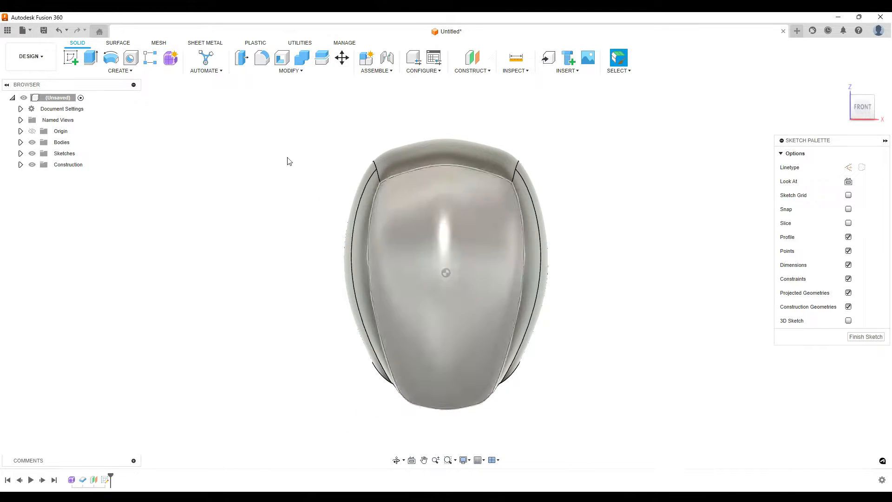
- Draw a vertical centreline from the sketch origin, with one line reaching above the head and one below the chin
{"action": "key", "text": "l"}
{"action": "left_click", "coordinate": [446, 273]}
{"action": "left_click", "coordinate": [446, 106]}
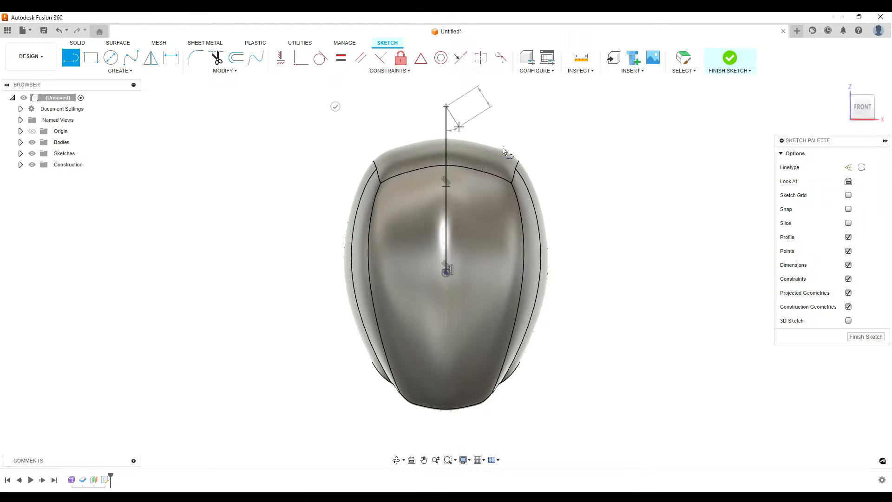
{"action": "key", "text": "Escape"}
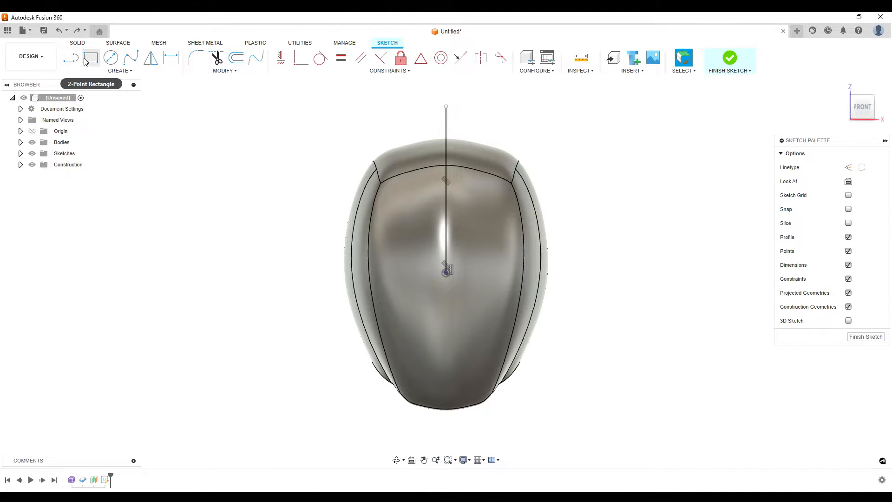
{"action": "key", "text": "l"}
{"action": "left_click", "coordinate": [446, 273]}
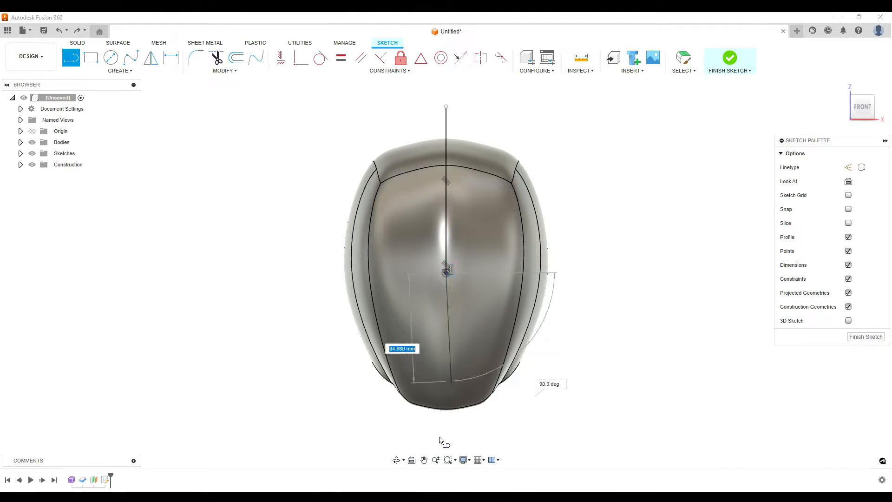
{"action": "left_click", "coordinate": [446, 438]}
{"action": "key", "text": "Escape"}
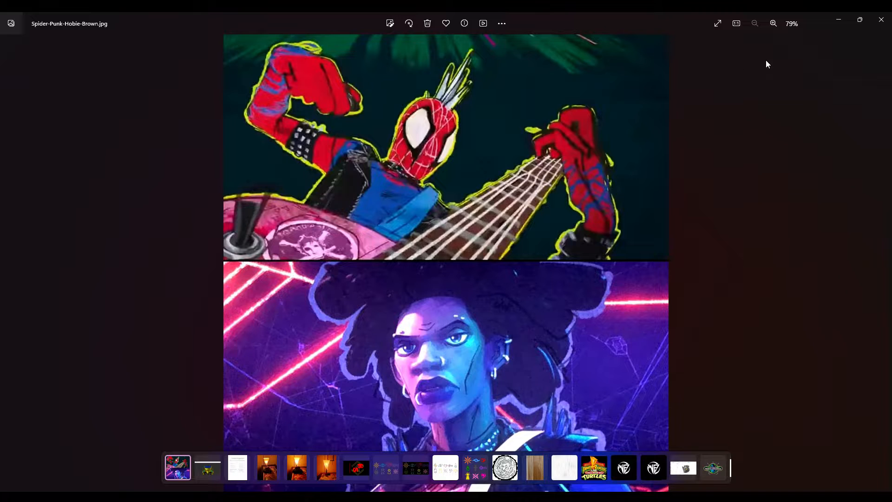
- Put away the reference image and sketch a short vertical line right of the centreline as the eye's inner edge
{"action": "left_click", "coordinate": [838, 21]}
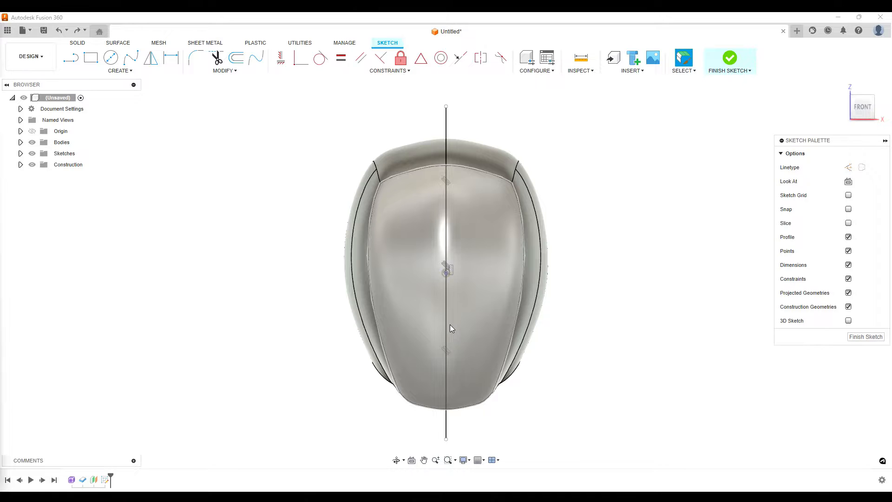
{"action": "left_click", "coordinate": [80, 59]}
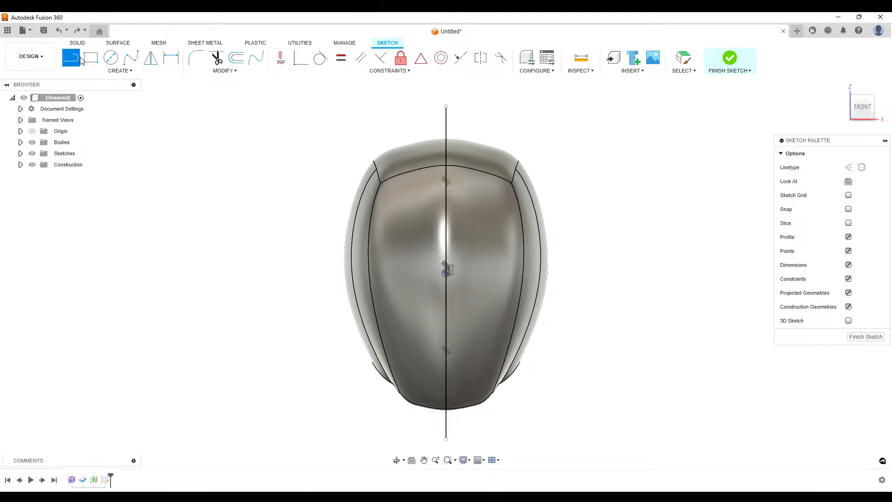
{"action": "left_click", "coordinate": [465, 232]}
{"action": "left_click", "coordinate": [465, 288]}
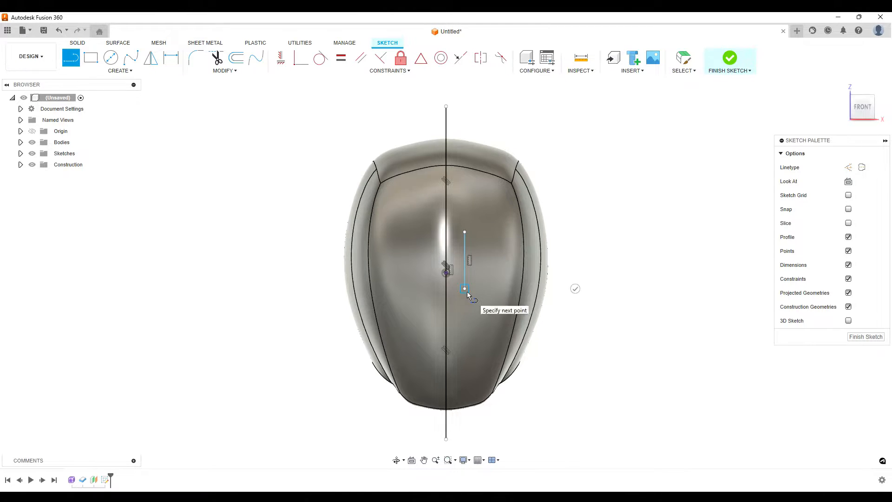
{"action": "key", "text": "Escape"}
- Draw the eye's curved upper and outer edges with two connected three-point arcs starting from the top of the inner edge
{"action": "left_click", "coordinate": [116, 72]}
{"action": "mouse_move", "coordinate": [112, 109]}
{"action": "left_click", "coordinate": [162, 118]}
{"action": "left_click", "coordinate": [465, 232]}
{"action": "left_click", "coordinate": [516, 194]}
{"action": "left_click", "coordinate": [498, 213]}
{"action": "left_click", "coordinate": [516, 194]}
{"action": "left_click", "coordinate": [521, 267]}
{"action": "left_click", "coordinate": [526, 247]}
{"action": "left_click", "coordinate": [520, 267]}
{"action": "left_click", "coordinate": [465, 289]}
{"action": "key", "text": "Escape"}
{"action": "key", "text": "ctrl+z"}
- Lower the free ends of the outer arc and inner edge, and close the eye outline with a three-point bottom arc
{"action": "left_click_drag", "start_coordinate": [520, 267], "coordinate": [524, 279]}
{"action": "left_click_drag", "start_coordinate": [465, 288], "coordinate": [465, 299]}
{"action": "left_click", "coordinate": [108, 72]}
{"action": "left_click", "coordinate": [209, 117]}
{"action": "left_click", "coordinate": [464, 298]}
{"action": "left_click", "coordinate": [524, 279]}
{"action": "left_click", "coordinate": [504, 293]}
{"action": "left_click", "coordinate": [196, 58]}
{"action": "left_click", "coordinate": [516, 193]}
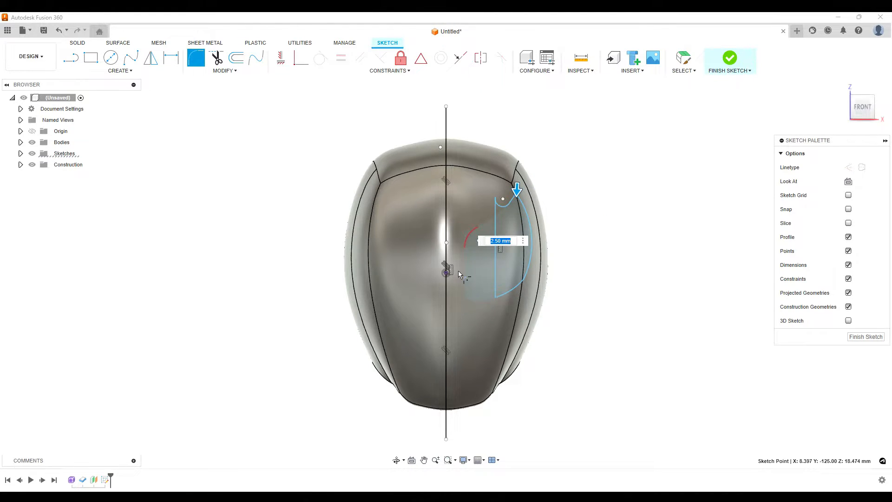
{"action": "key", "text": "Escape"}
- Round the eye outline's two inner corners and its lower outer corner with 5 mm fillets
{"action": "left_click", "coordinate": [196, 57]}
{"action": "left_click", "coordinate": [464, 298]}
{"action": "left_click", "coordinate": [465, 232]}
{"action": "left_click", "coordinate": [524, 279]}
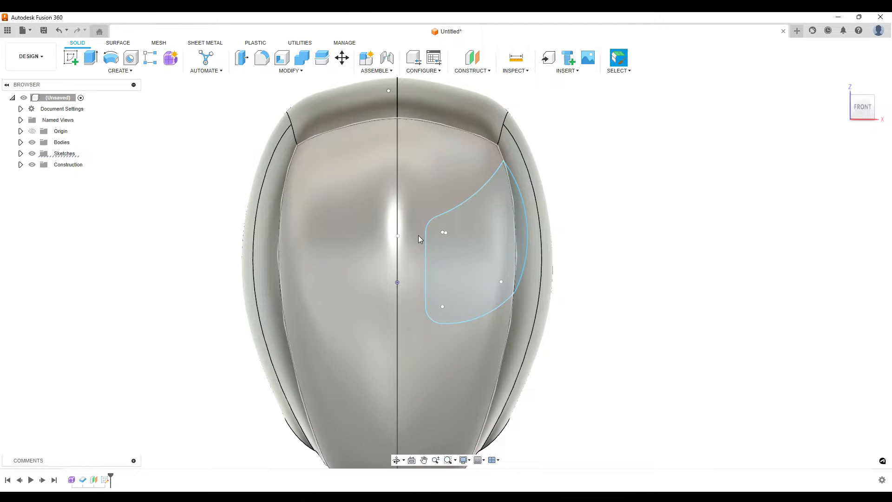
{"action": "left_click", "coordinate": [460, 228]}
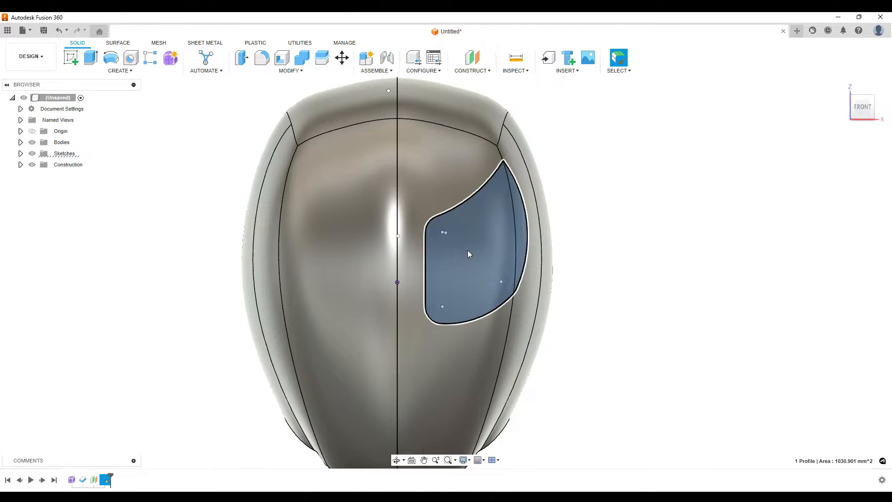
{"action": "key", "text": "Escape"}
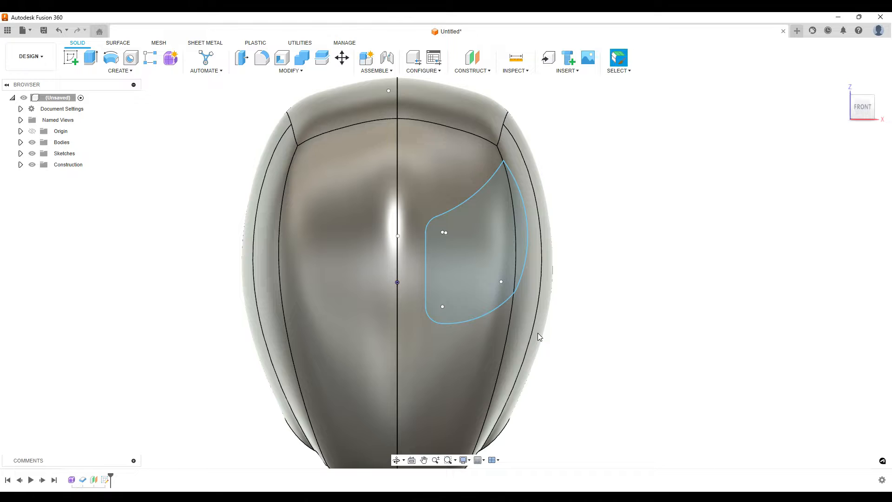
{"action": "left_click", "coordinate": [461, 201]}
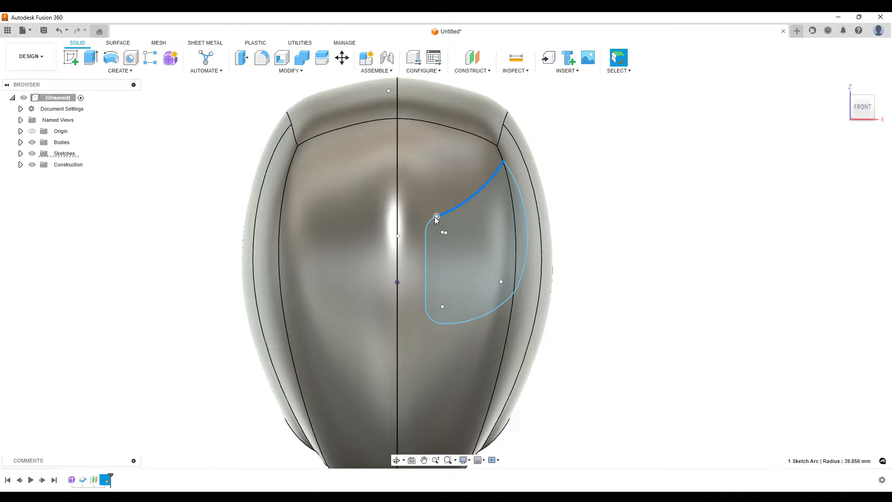
{"action": "left_click", "coordinate": [426, 260]}
{"action": "left_click", "coordinate": [430, 320]}
{"action": "left_click", "coordinate": [470, 322], "text": "ctrl"}
{"action": "left_click", "coordinate": [529, 248], "text": "ctrl"}
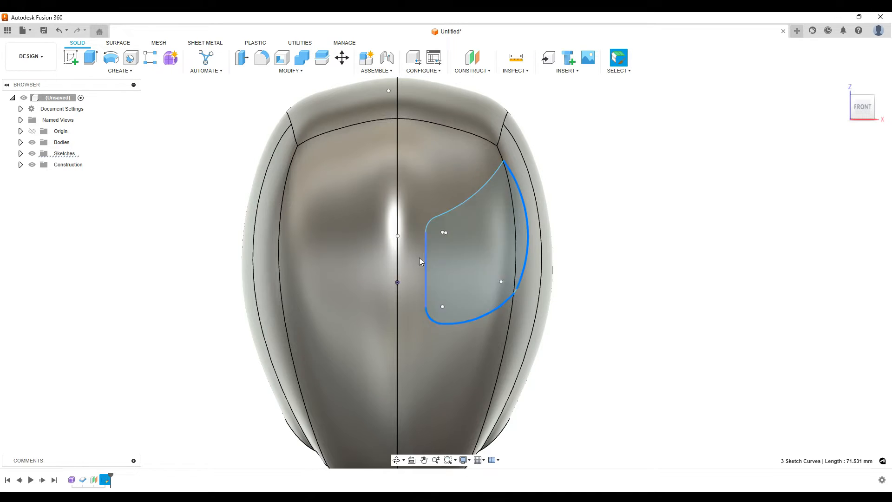
{"action": "left_click", "coordinate": [342, 57]}
{"action": "left_click", "coordinate": [425, 255]}
{"action": "left_click", "coordinate": [450, 213]}
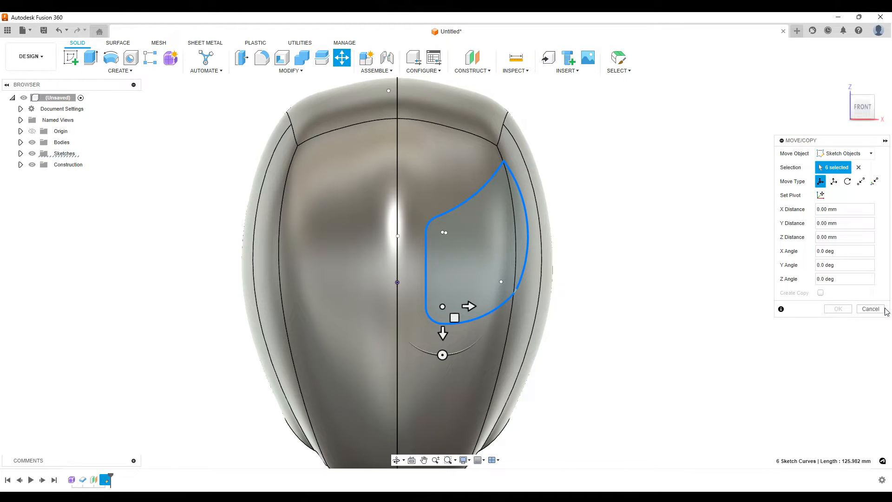
{"action": "left_click", "coordinate": [871, 308]}
- Reopen the eye sketch and place a copy of its six outline curves 45 mm along X, beside the head
{"action": "right_click", "coordinate": [105, 479]}
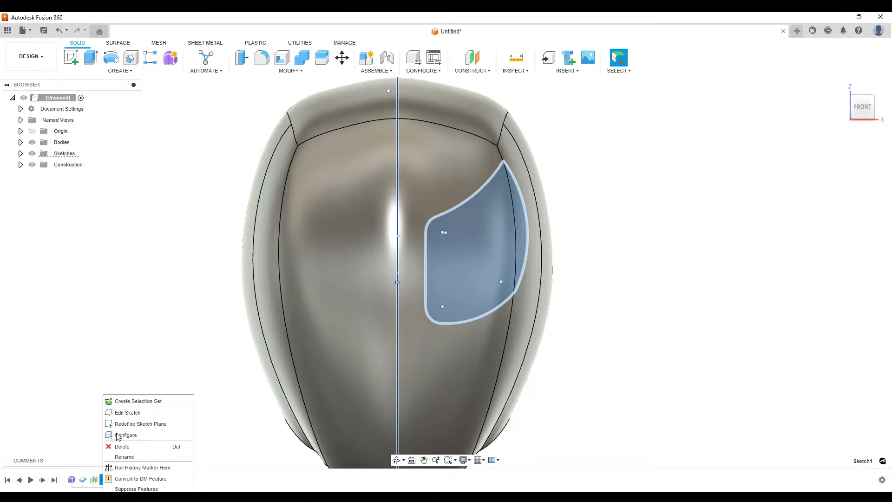
{"action": "left_click", "coordinate": [125, 413]}
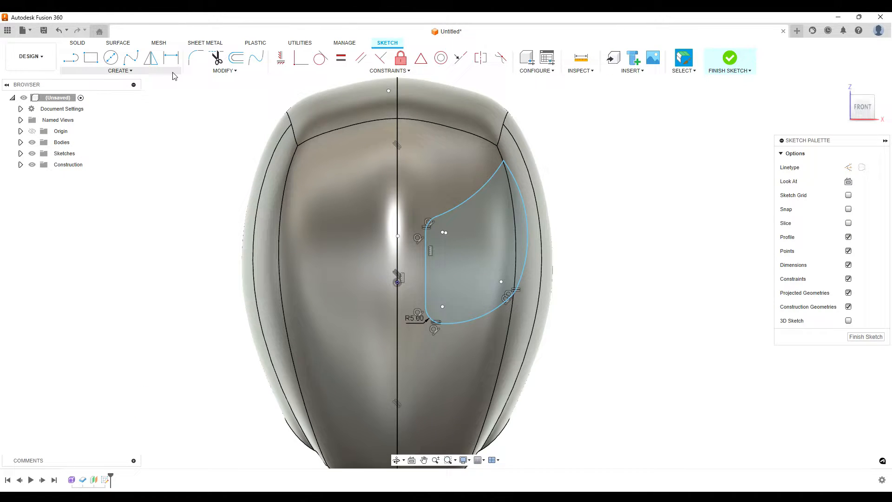
{"action": "left_click", "coordinate": [225, 71]}
{"action": "left_click", "coordinate": [210, 156]}
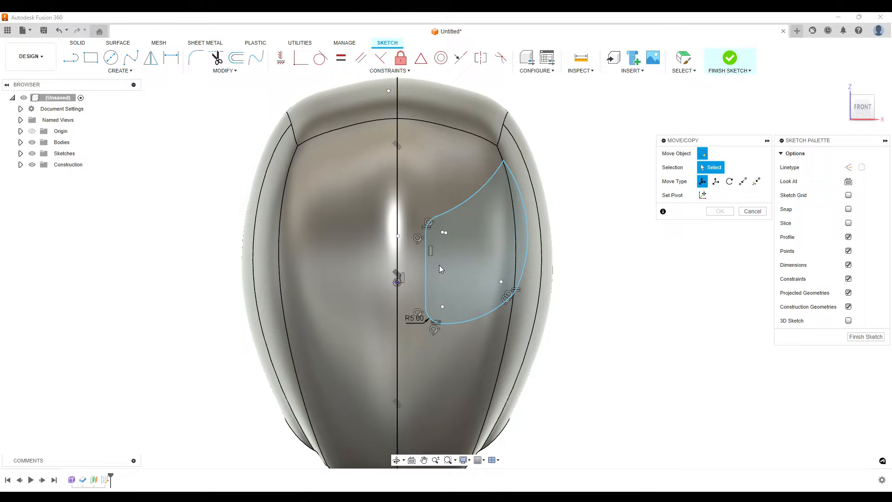
{"action": "left_click", "coordinate": [527, 261]}
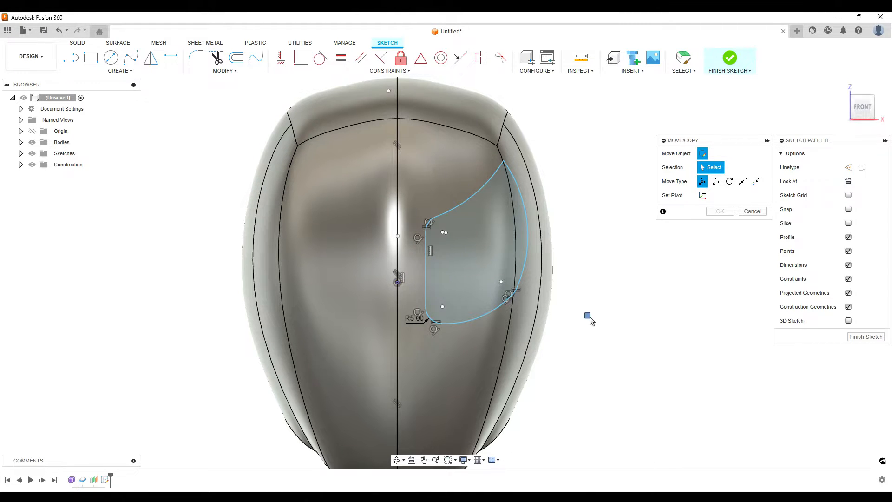
{"action": "left_click", "coordinate": [459, 315]}
{"action": "left_click", "coordinate": [428, 317]}
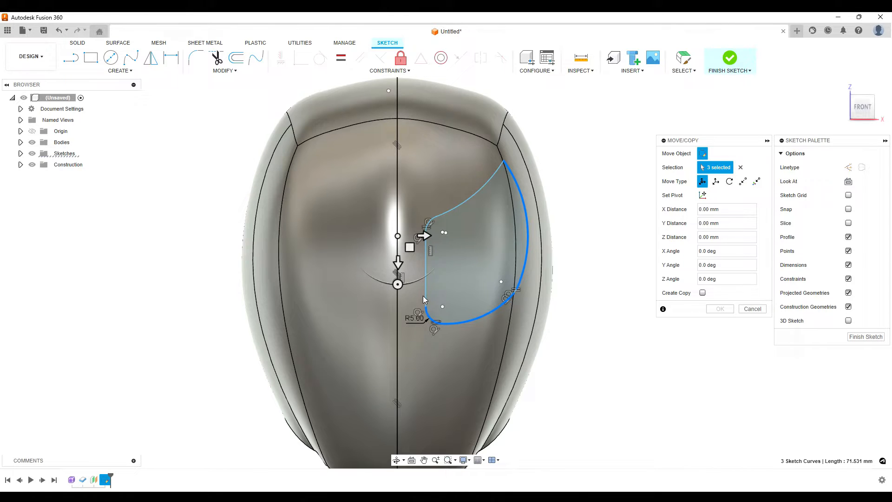
{"action": "left_click", "coordinate": [424, 293]}
{"action": "left_click", "coordinate": [459, 207]}
{"action": "left_click", "coordinate": [703, 293]}
{"action": "scroll", "coordinate": [441, 276], "scroll_direction": "down", "scroll_amount": 5}
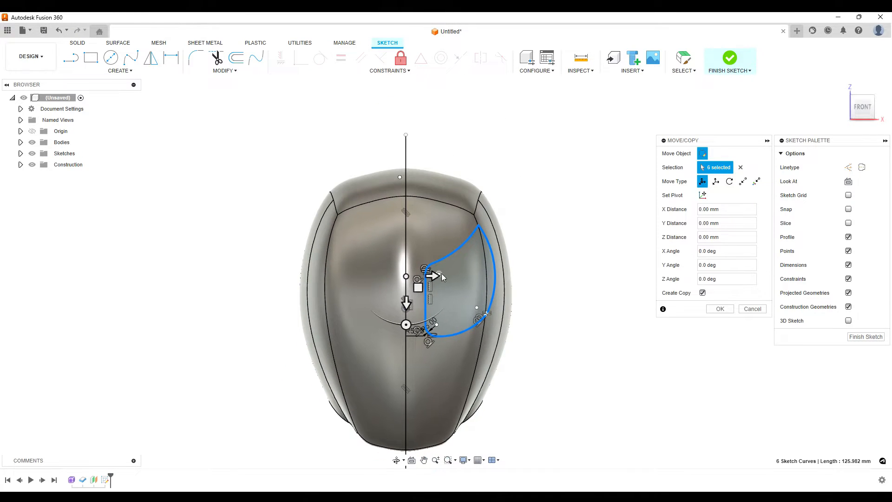
{"action": "left_click_drag", "start_coordinate": [441, 277], "coordinate": [546, 277]}
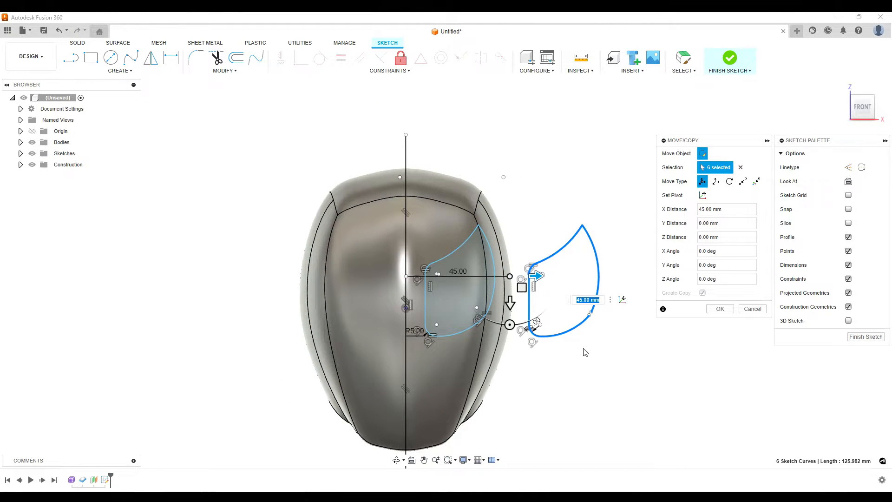
{"action": "left_click", "coordinate": [720, 309]}
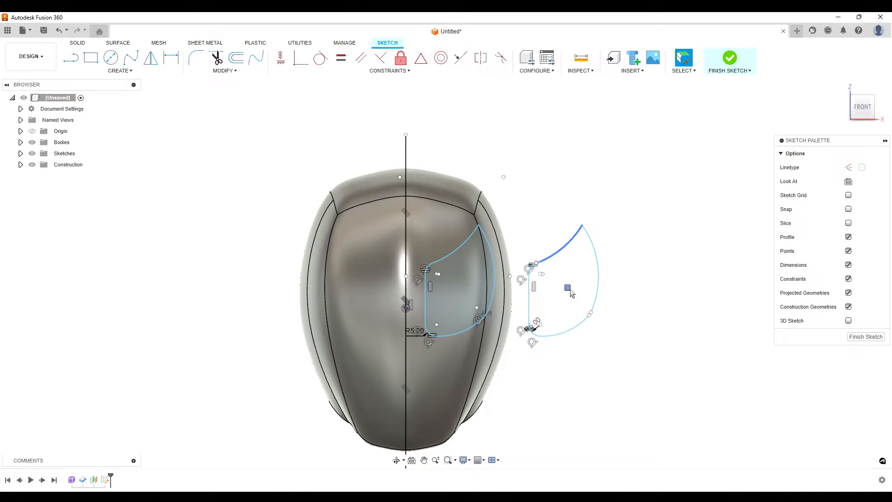
{"action": "left_click", "coordinate": [865, 369]}
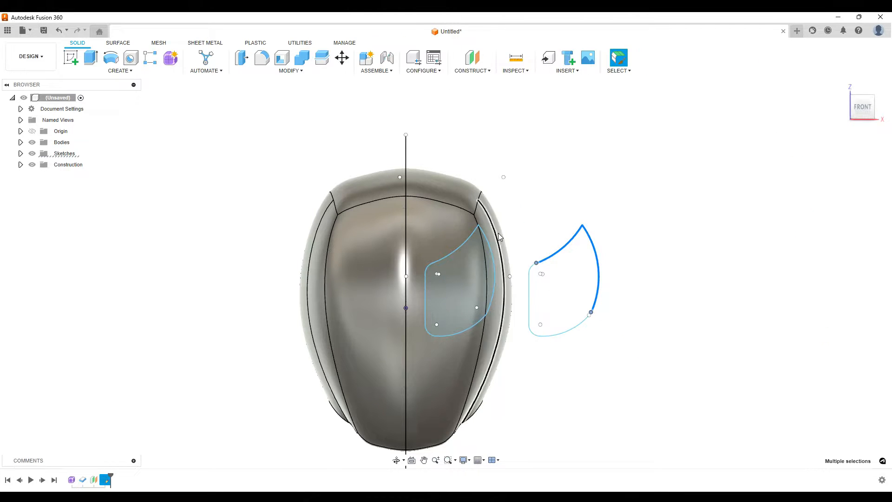
{"action": "left_click_drag", "start_coordinate": [519, 214], "coordinate": [594, 341]}
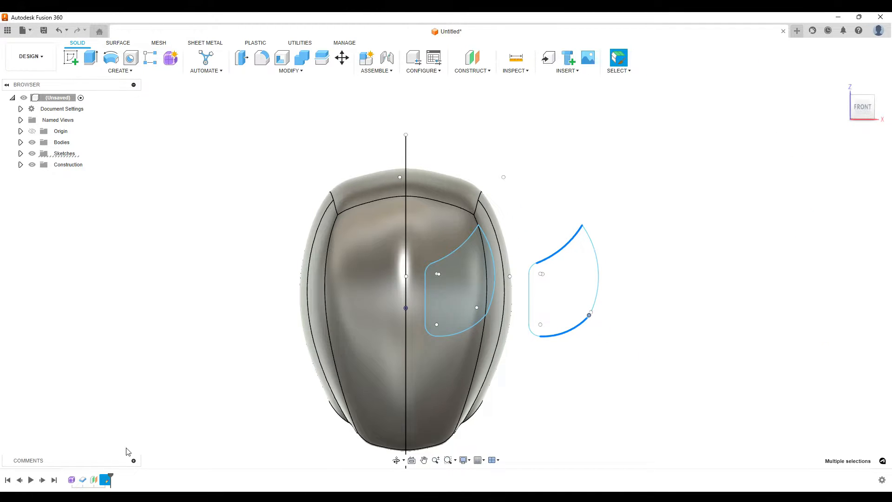
{"action": "right_click", "coordinate": [106, 483]}
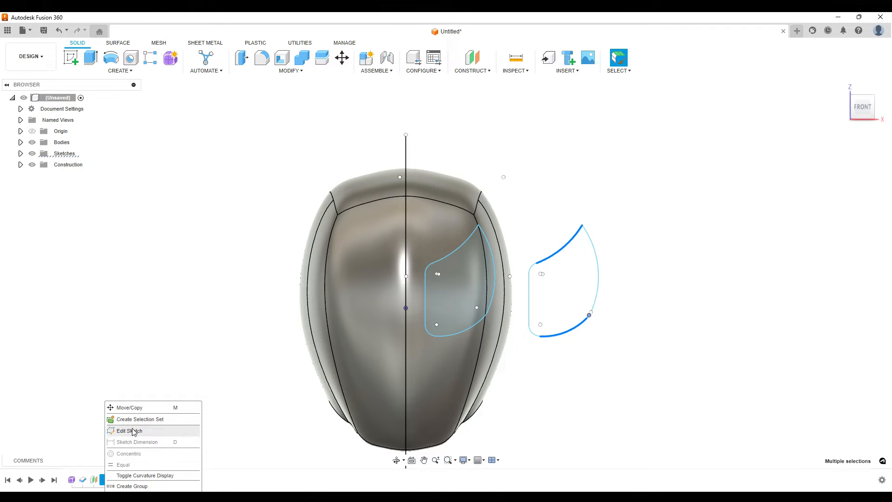
{"action": "left_click", "coordinate": [131, 428]}
- Scale the copied eye outline beside the head by a factor of 0.9 about a point at its lower inner corner
{"action": "left_click_drag", "start_coordinate": [530, 263], "coordinate": [557, 282]}
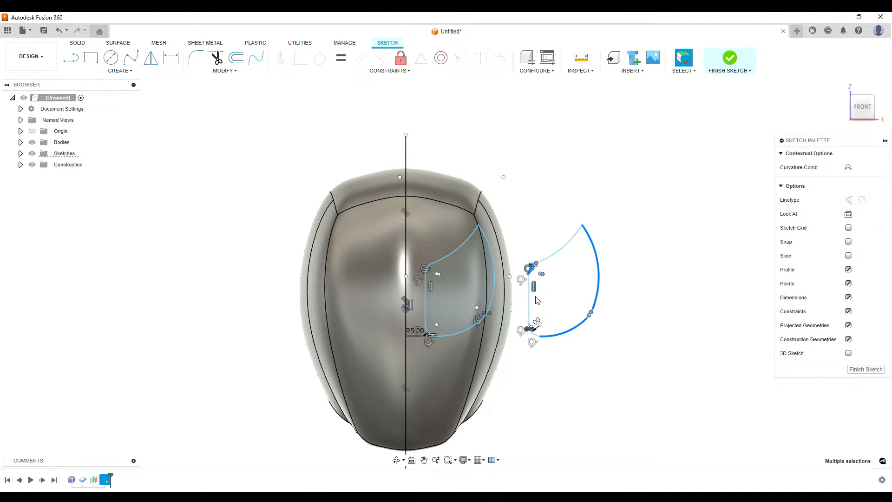
{"action": "left_click", "coordinate": [240, 73]}
{"action": "left_click", "coordinate": [218, 147]}
{"action": "left_click", "coordinate": [529, 297]}
{"action": "left_click", "coordinate": [550, 262]}
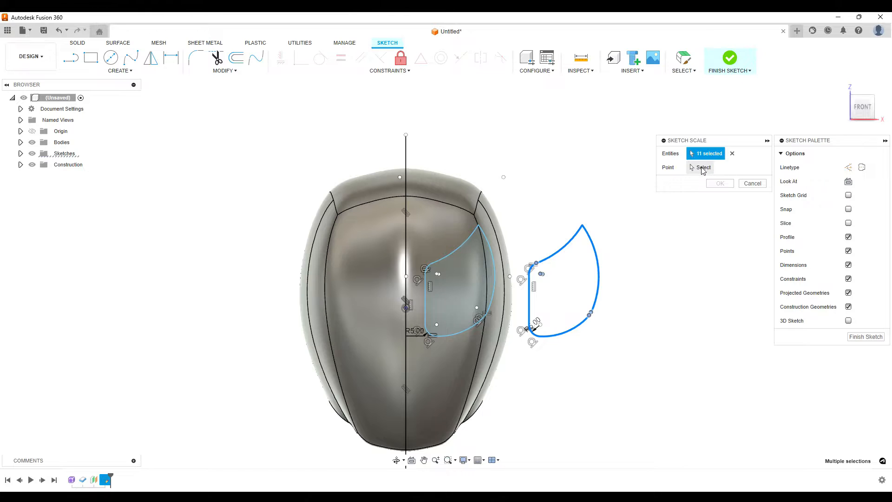
{"action": "left_click", "coordinate": [703, 168]}
{"action": "left_click", "coordinate": [529, 329]}
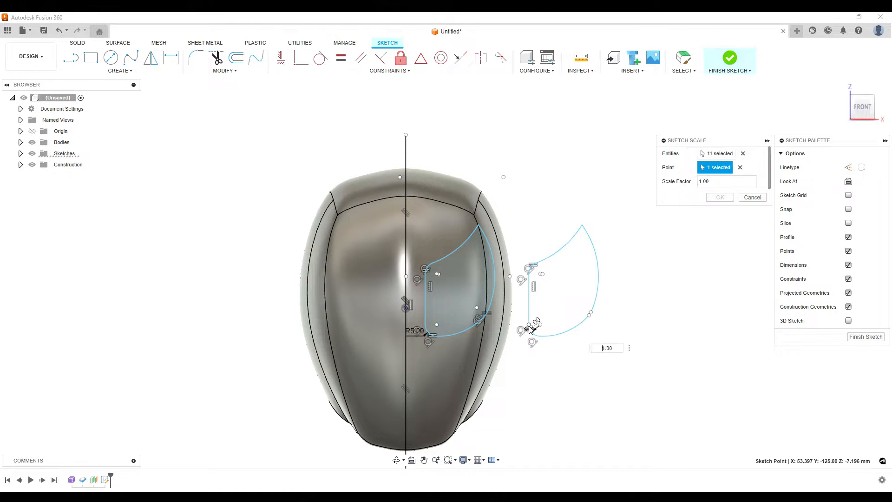
{"action": "type", "text": ".3"}
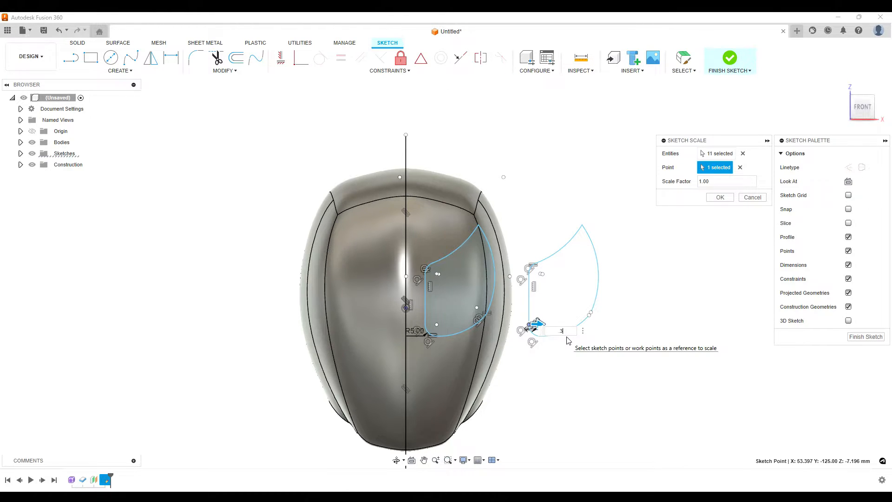
{"action": "type", "text": "7"}
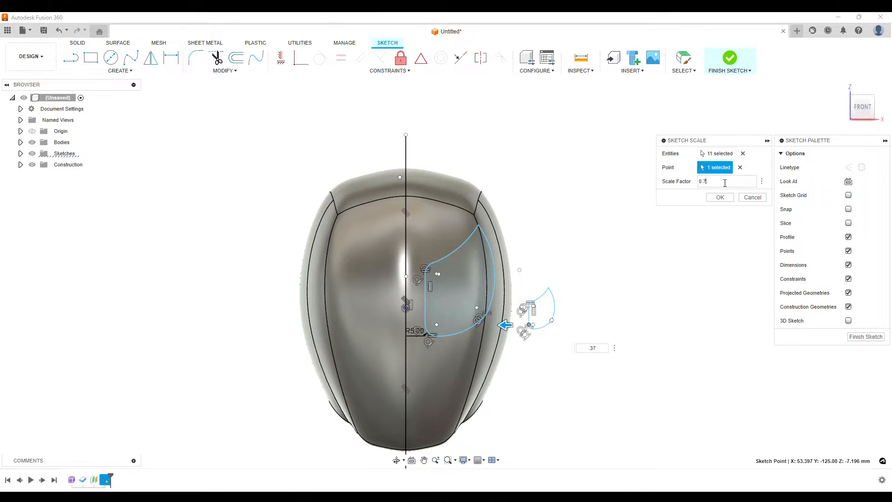
{"action": "key", "text": "BackSpace"}
{"action": "type", "text": "8"}
{"action": "type", "text": "9"}
{"action": "type", "text": "5"}
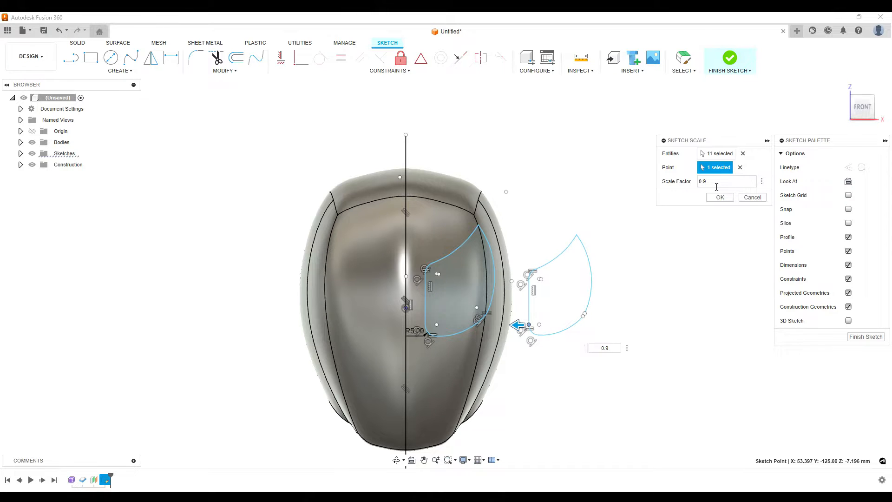
{"action": "left_click", "coordinate": [720, 197]}
- Join the two open endpoints at the lower outer corner of the scaled eye outline with a coincident constraint
{"action": "left_click", "coordinate": [542, 263]}
{"action": "left_click", "coordinate": [530, 292]}
{"action": "scroll", "coordinate": [534, 287], "scroll_direction": "up", "scroll_amount": 2}
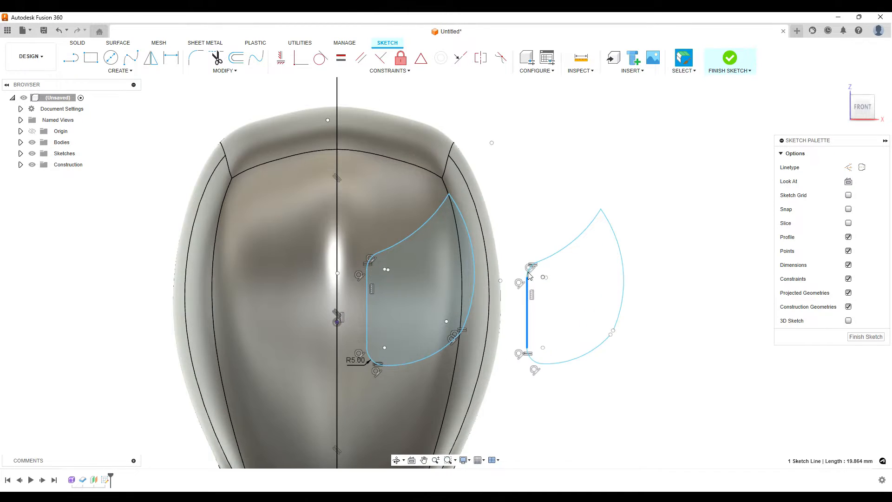
{"action": "left_click", "coordinate": [543, 258]}
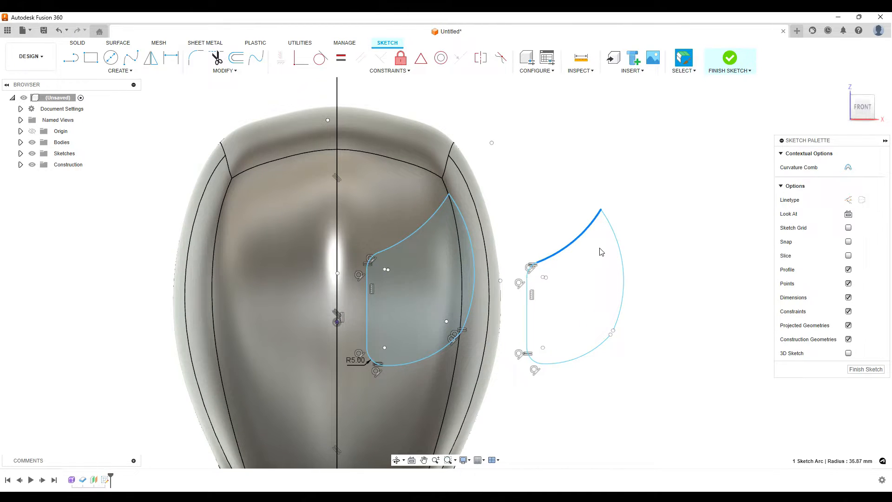
{"action": "left_click", "coordinate": [618, 249], "text": "ctrl"}
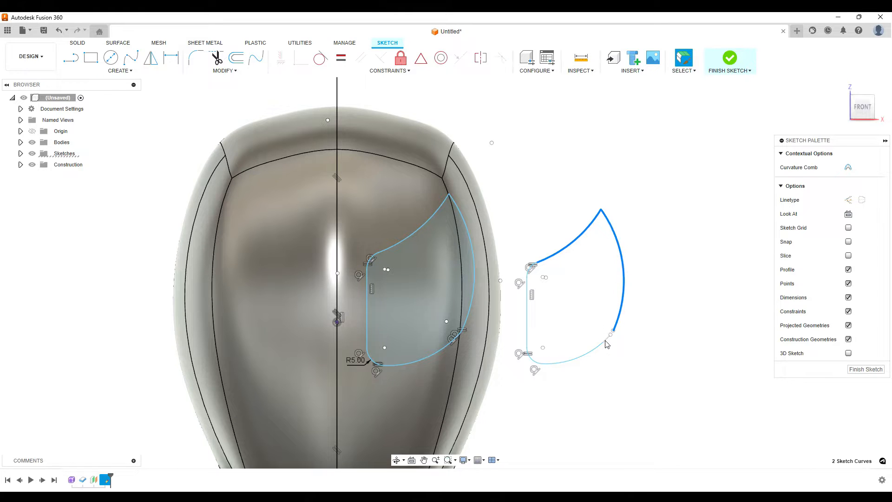
{"action": "scroll", "coordinate": [611, 341], "scroll_direction": "up", "scroll_amount": 2}
{"action": "key", "text": "Escape"}
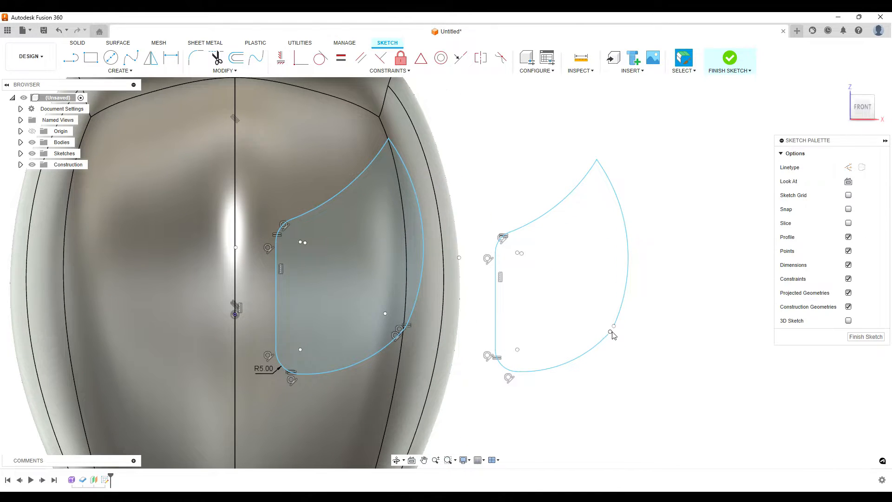
{"action": "left_click", "coordinate": [610, 331]}
{"action": "left_click", "coordinate": [613, 326], "text": "ctrl"}
{"action": "key", "text": "c"}
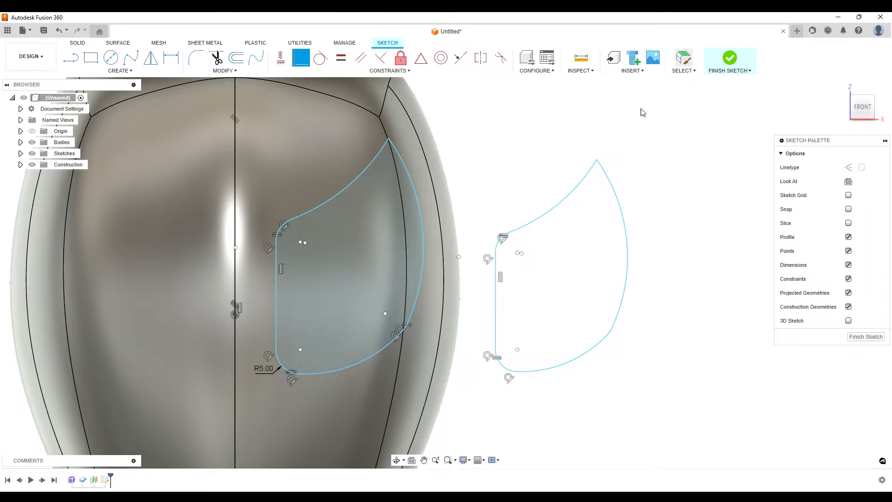
- Move the whole scaled eye outline onto the head so that it sits inside the original eye outline
{"action": "double_click", "coordinate": [496, 316]}
{"action": "left_click", "coordinate": [77, 42]}
{"action": "left_click", "coordinate": [341, 57]}
{"action": "scroll", "coordinate": [502, 304], "scroll_direction": "down", "scroll_amount": 2}
{"action": "left_click_drag", "start_coordinate": [538, 267], "coordinate": [362, 256]}
{"action": "scroll", "coordinate": [372, 276], "scroll_direction": "up", "scroll_amount": 2}
{"action": "key", "text": "Return"}
- Examine the two nested eye outlines from an angle and from the front for their size and position on the face
{"action": "scroll", "coordinate": [462, 345], "scroll_direction": "up", "scroll_amount": 3}
{"action": "scroll", "coordinate": [464, 339], "scroll_direction": "down", "scroll_amount": 4}
{"action": "middle_click_drag", "start_coordinate": [555, 322], "coordinate": [507, 321], "text": "shift"}
{"action": "left_click", "coordinate": [862, 106]}
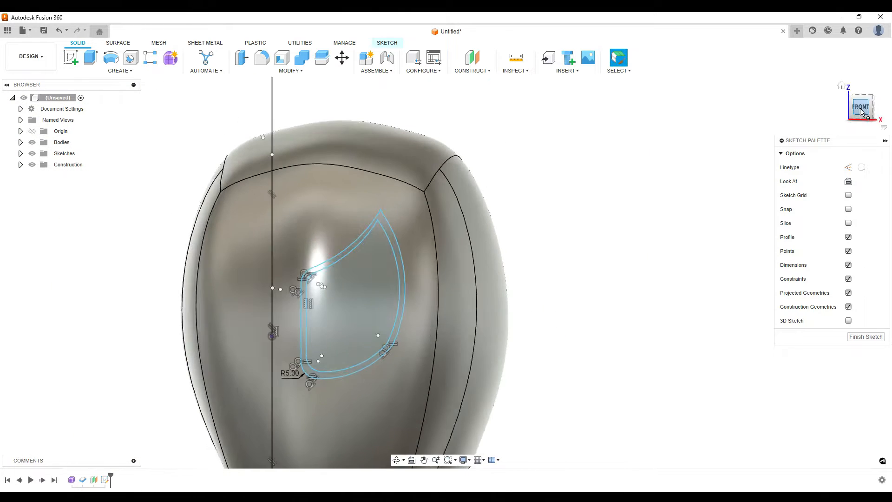
{"action": "scroll", "coordinate": [435, 224], "scroll_direction": "up", "scroll_amount": 2}
{"action": "left_click", "coordinate": [462, 212]}
{"action": "scroll", "coordinate": [605, 291], "scroll_direction": "down", "scroll_amount": 3}
{"action": "scroll", "coordinate": [419, 281], "scroll_direction": "up", "scroll_amount": 2}
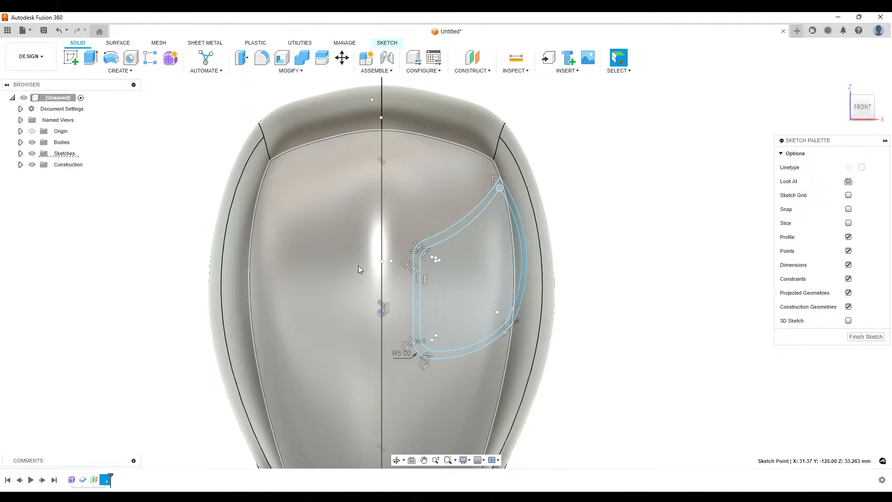
{"action": "scroll", "coordinate": [669, 353], "scroll_direction": "down", "scroll_amount": 3}
{"action": "scroll", "coordinate": [509, 259], "scroll_direction": "up", "scroll_amount": 2}
{"action": "scroll", "coordinate": [509, 260], "scroll_direction": "up", "scroll_amount": 1}
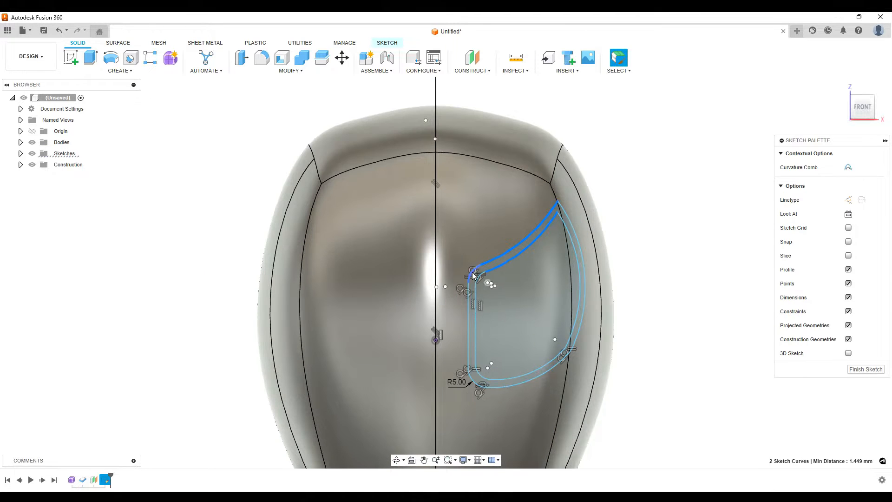
{"action": "left_click", "coordinate": [582, 305]}
{"action": "left_click", "coordinate": [586, 303], "text": "ctrl"}
{"action": "left_click", "coordinate": [554, 368], "text": "ctrl"}
{"action": "left_click", "coordinate": [541, 369], "text": "ctrl"}
{"action": "left_click", "coordinate": [474, 382], "text": "ctrl"}
{"action": "left_click", "coordinate": [482, 377], "text": "ctrl"}
{"action": "left_click", "coordinate": [468, 325], "text": "ctrl"}
{"action": "left_click", "coordinate": [475, 316], "text": "ctrl"}
{"action": "left_click", "coordinate": [500, 265]}
{"action": "left_click", "coordinate": [663, 241]}
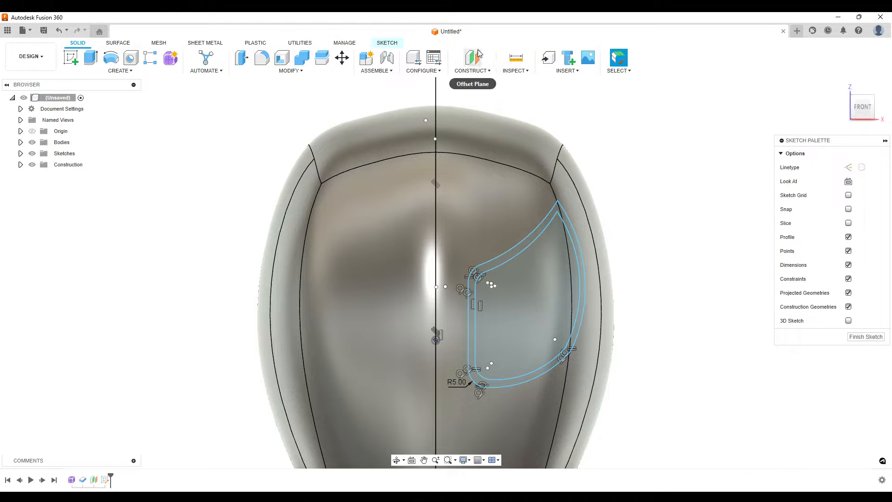
- Scale both nested eye outlines together by a factor of 1.2 about their lower outer corner point
{"action": "left_click", "coordinate": [622, 71]}
{"action": "left_click", "coordinate": [628, 88]}
{"action": "left_click_drag", "start_coordinate": [634, 162], "coordinate": [478, 371]}
{"action": "left_click", "coordinate": [291, 71]}
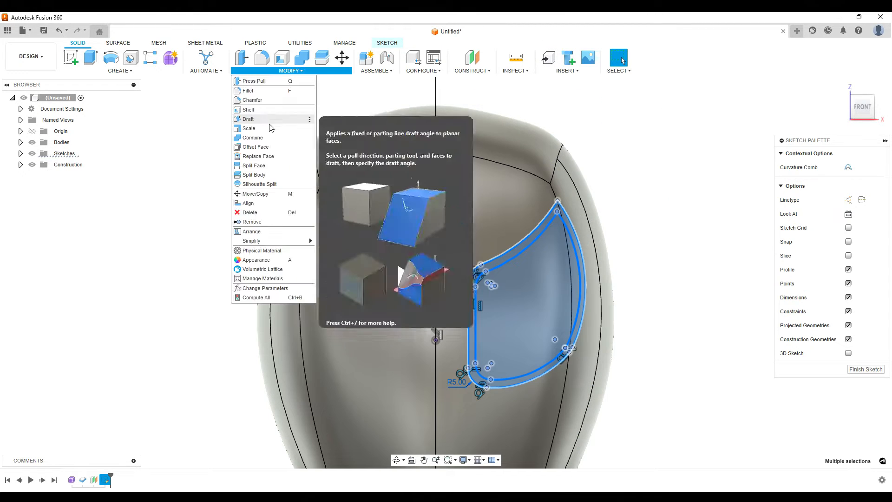
{"action": "left_click", "coordinate": [263, 135]}
{"action": "left_click", "coordinate": [570, 353]}
{"action": "type", "text": "1.2"}
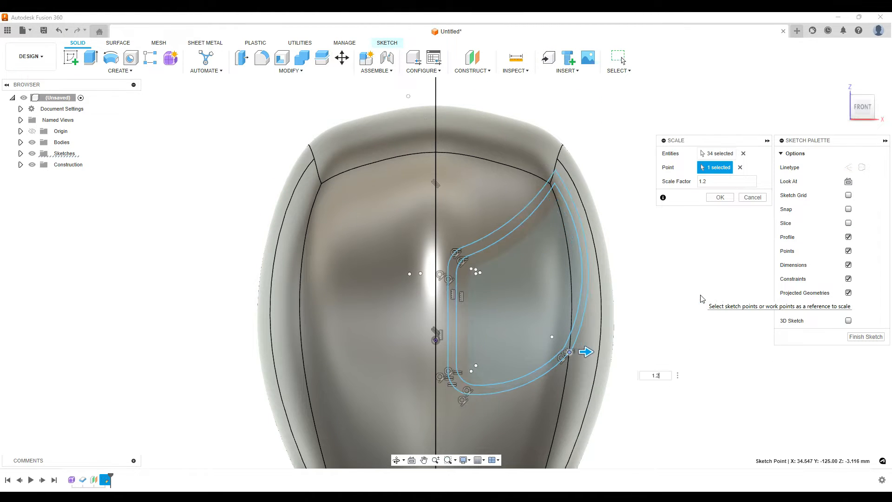
{"action": "key", "text": "Return"}
{"action": "scroll", "coordinate": [683, 277], "scroll_direction": "down", "scroll_amount": 1}
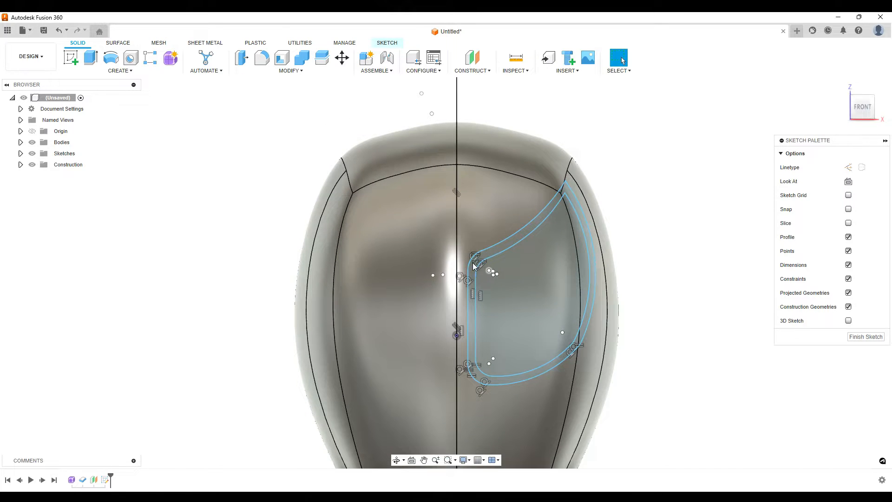
- Emboss the band between the two eye outlines onto the head's front surface with the Deboss effect and 2 mm depth
{"action": "middle_click_drag", "start_coordinate": [657, 239], "coordinate": [390, 261], "text": "shift"}
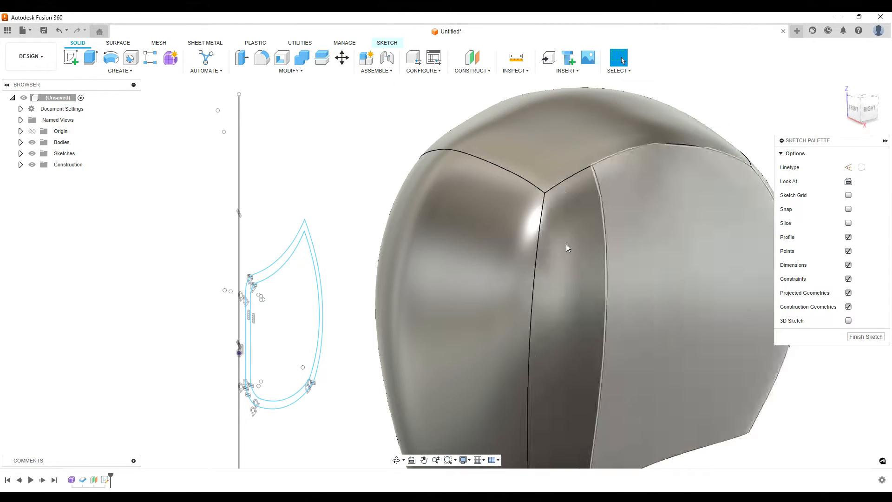
{"action": "scroll", "coordinate": [408, 253], "scroll_direction": "down", "scroll_amount": 2}
{"action": "middle_click_drag", "start_coordinate": [408, 253], "coordinate": [502, 221], "text": "shift"}
{"action": "left_click", "coordinate": [854, 111]}
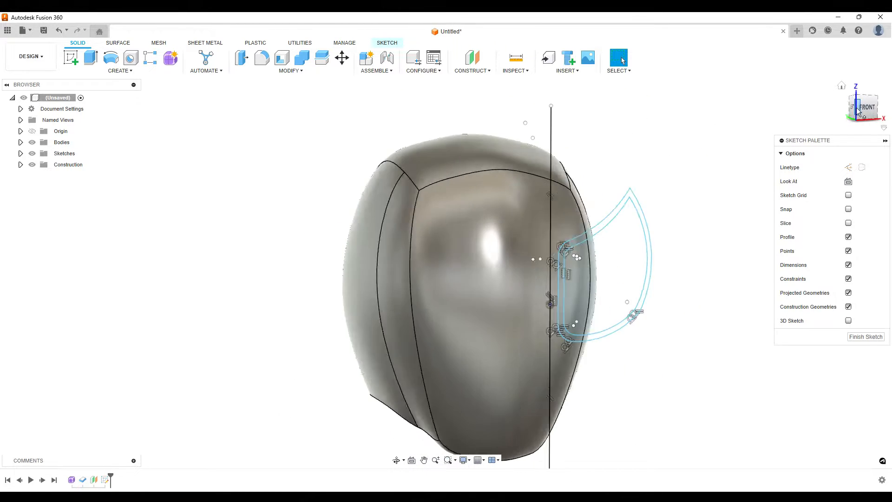
{"action": "left_click", "coordinate": [869, 109]}
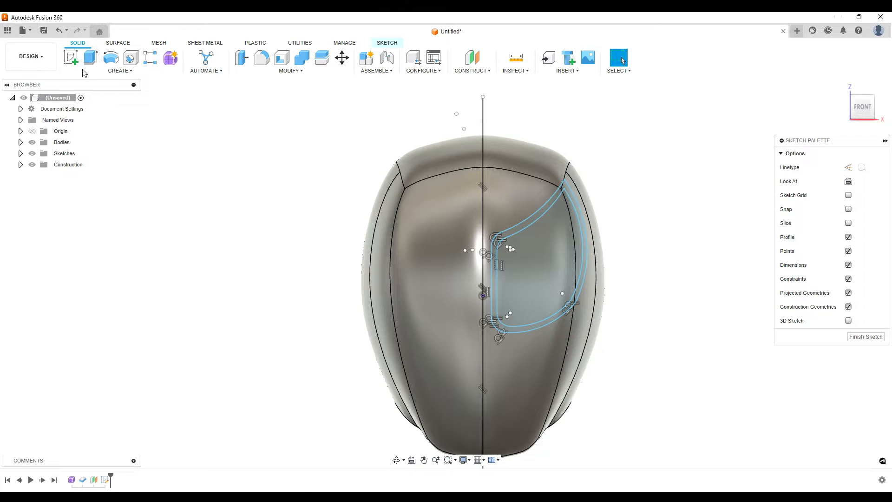
{"action": "left_click", "coordinate": [119, 71]}
{"action": "left_click", "coordinate": [103, 169]}
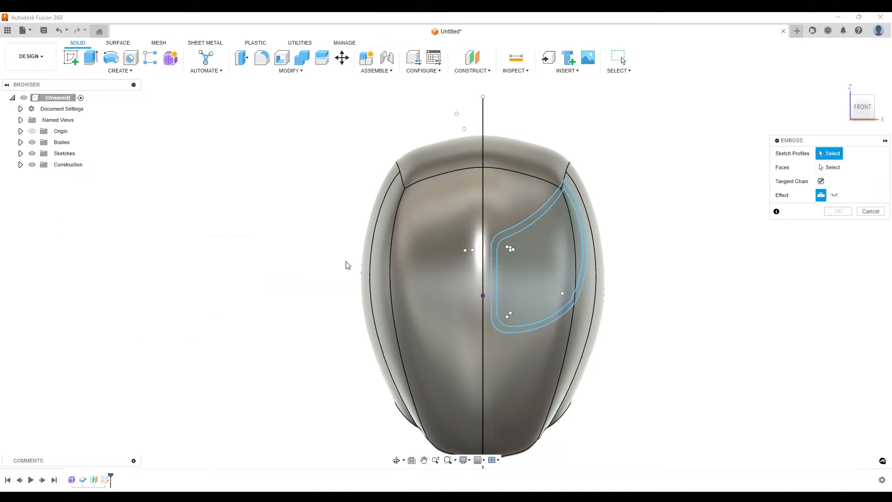
{"action": "scroll", "coordinate": [697, 275], "scroll_direction": "up", "scroll_amount": 3}
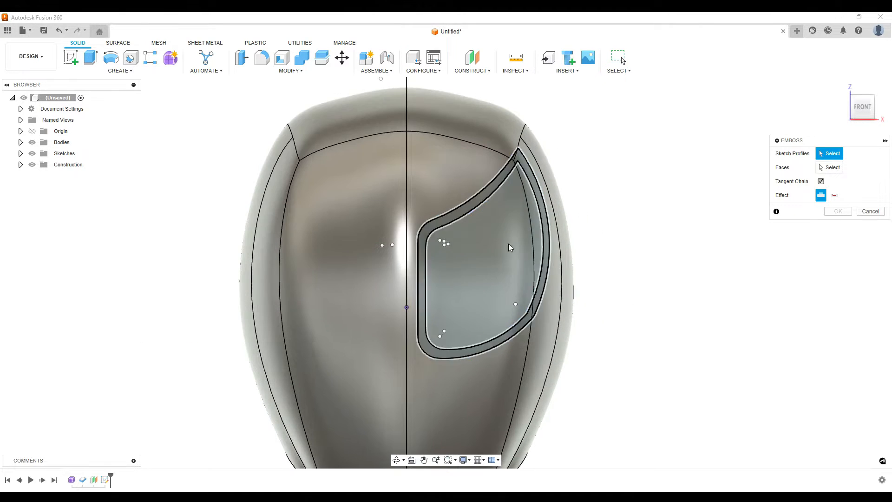
{"action": "left_click", "coordinate": [422, 247]}
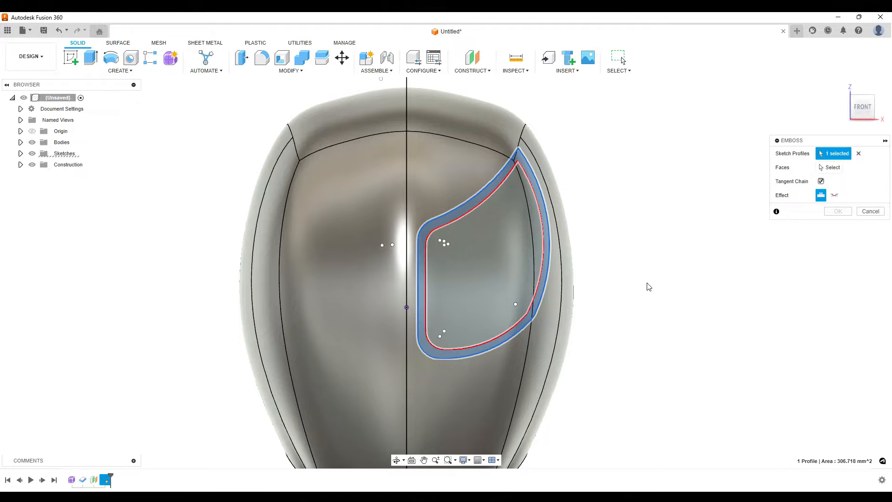
{"action": "left_click", "coordinate": [822, 171]}
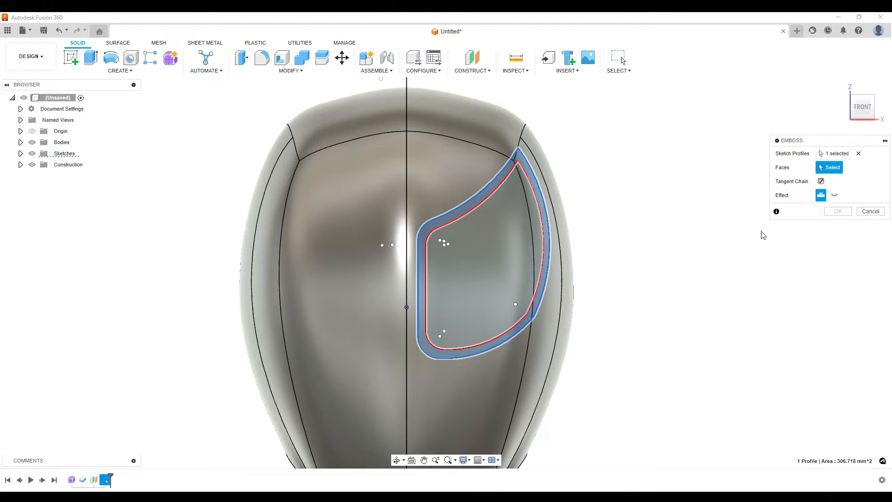
{"action": "middle_click_drag", "start_coordinate": [761, 235], "coordinate": [653, 243], "text": "shift"}
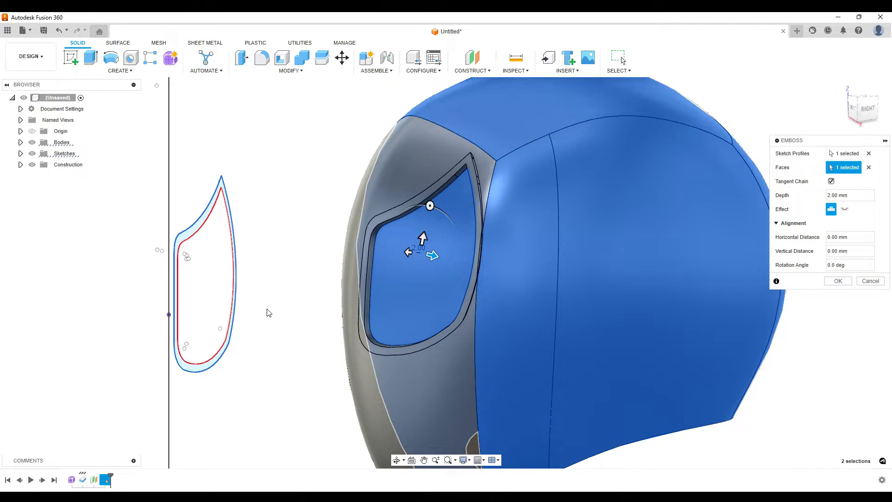
{"action": "scroll", "coordinate": [250, 330], "scroll_direction": "down", "scroll_amount": 2}
{"action": "middle_click_drag", "start_coordinate": [249, 329], "coordinate": [256, 324]}
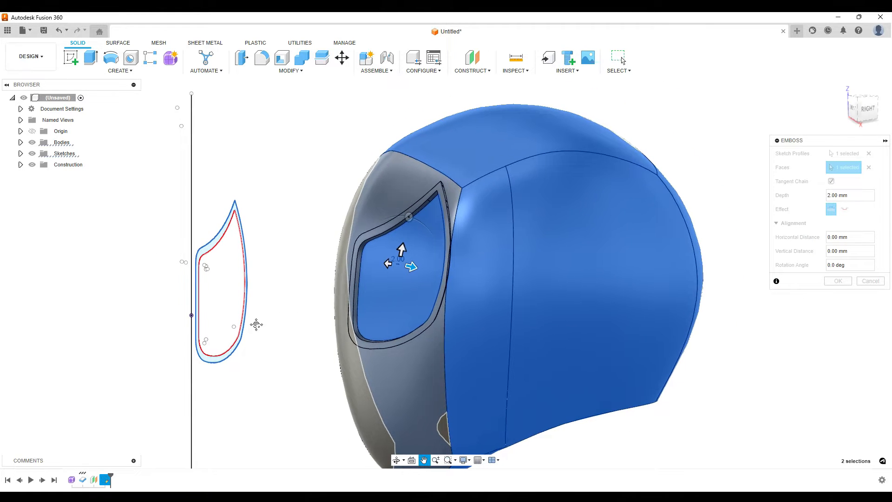
{"action": "left_click", "coordinate": [844, 210]}
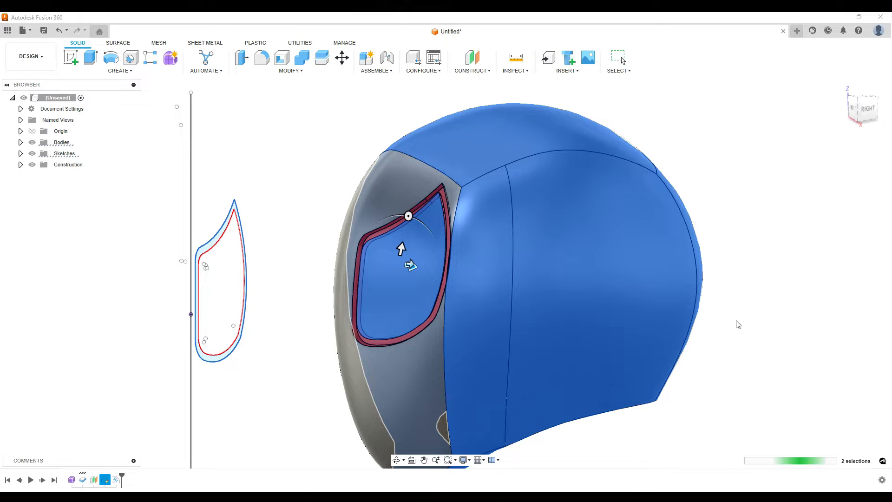
- Mirror the debossed eye border as a feature across the head's vertical centre plane to the other side of the face
{"action": "middle_click_drag", "start_coordinate": [592, 288], "coordinate": [577, 218], "text": "shift"}
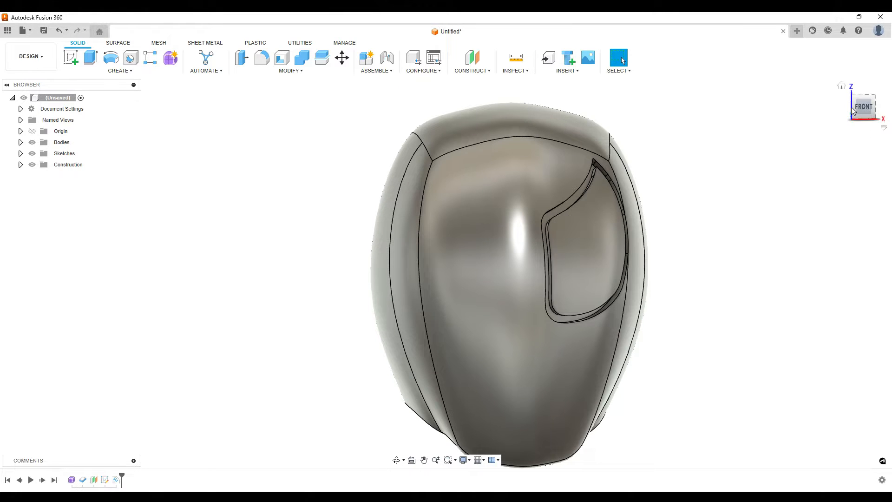
{"action": "left_click", "coordinate": [865, 108]}
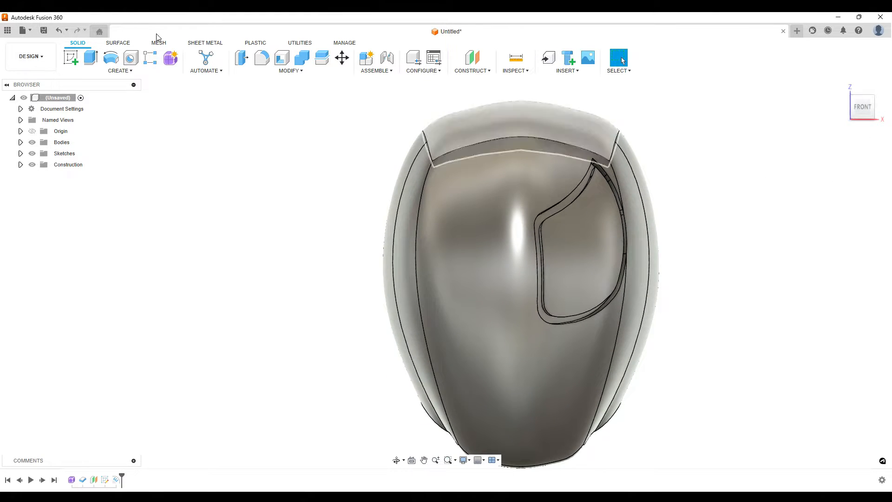
{"action": "left_click", "coordinate": [119, 72]}
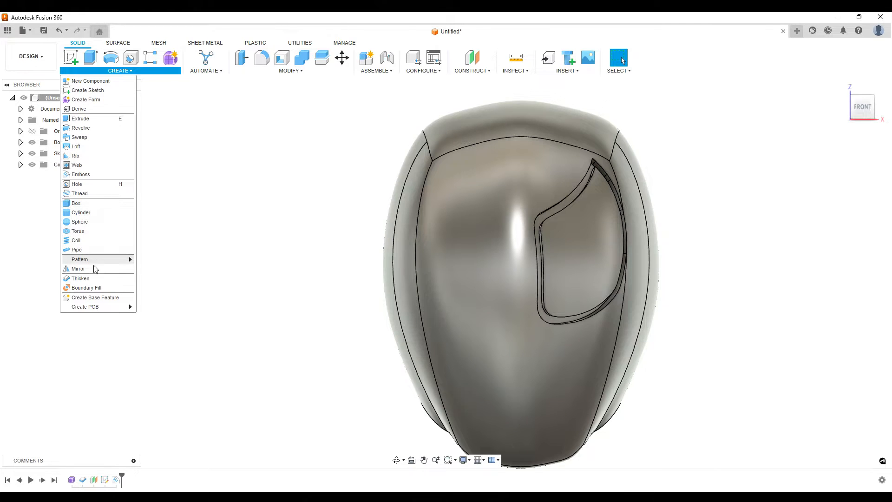
{"action": "left_click", "coordinate": [78, 269]}
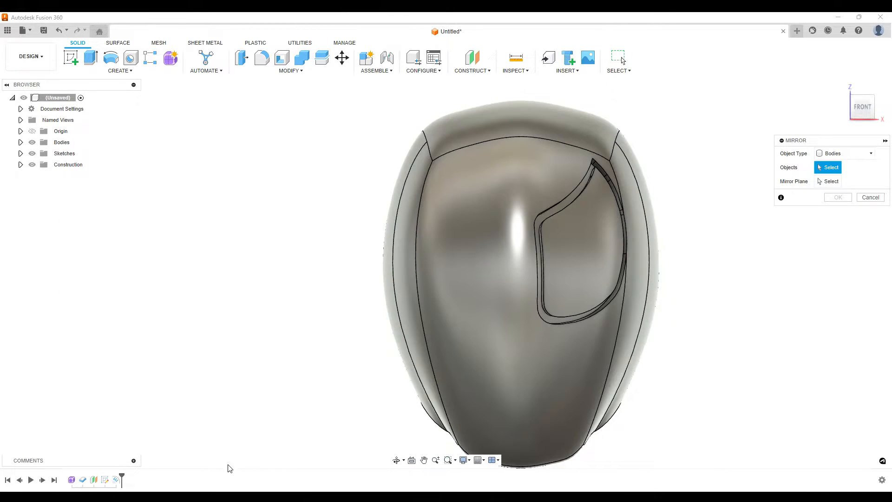
{"action": "left_click", "coordinate": [850, 153]}
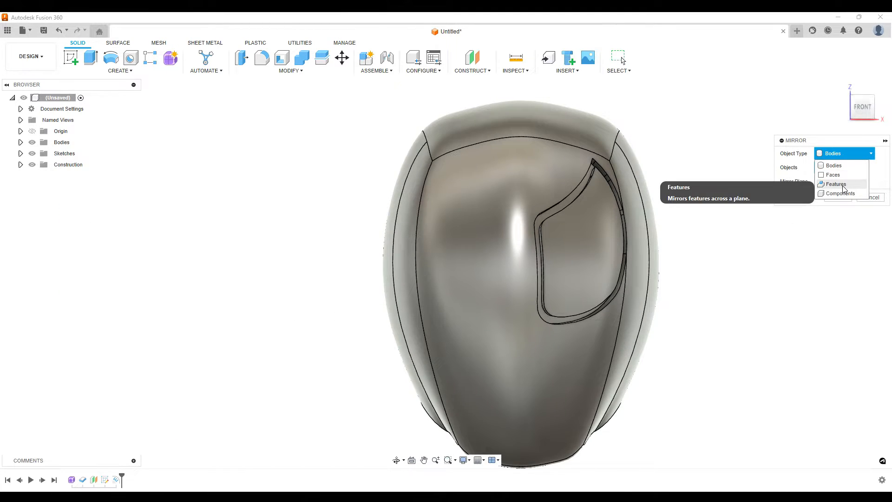
{"action": "left_click", "coordinate": [798, 182]}
{"action": "left_click", "coordinate": [116, 480]}
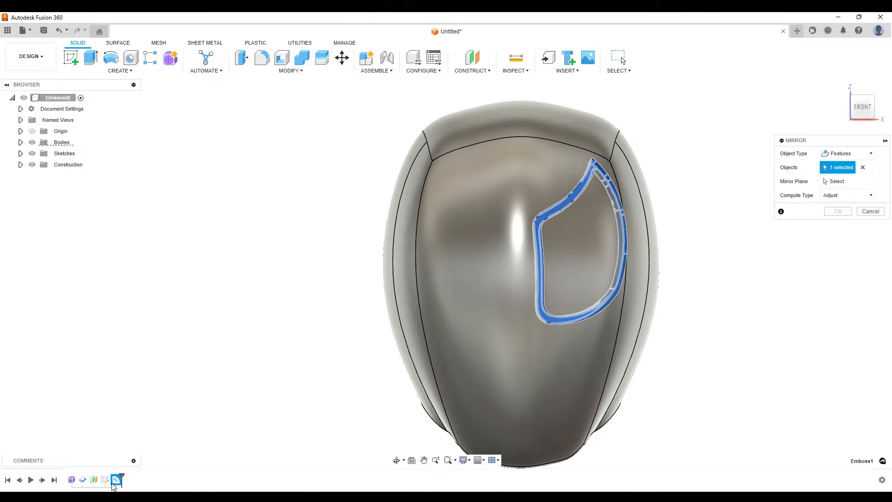
{"action": "middle_click_drag", "start_coordinate": [773, 345], "coordinate": [785, 251], "text": "shift"}
{"action": "left_click", "coordinate": [828, 185]}
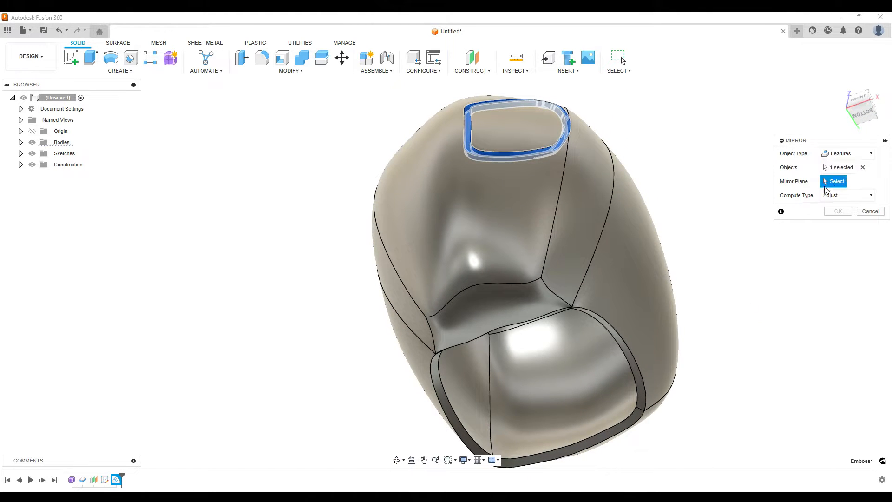
{"action": "middle_click_drag", "start_coordinate": [501, 327], "coordinate": [488, 349], "text": "shift"}
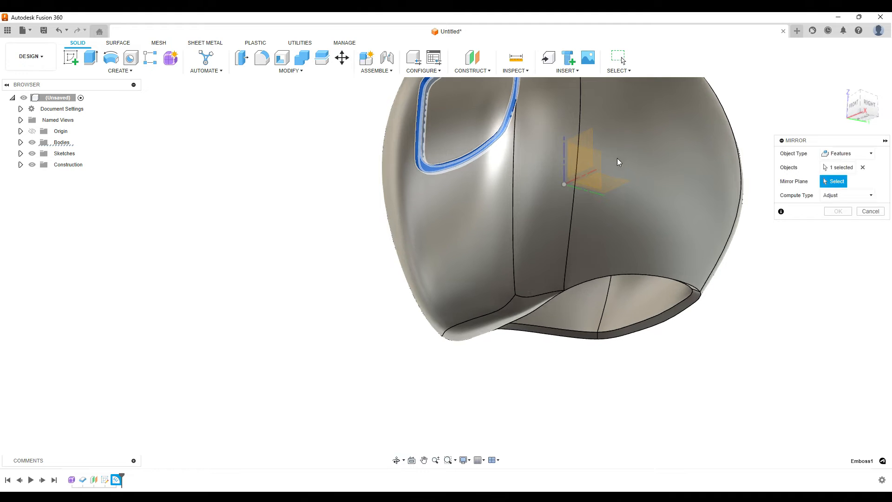
{"action": "left_click", "coordinate": [600, 161]}
{"action": "middle_click_drag", "start_coordinate": [325, 235], "coordinate": [359, 263], "text": "shift"}
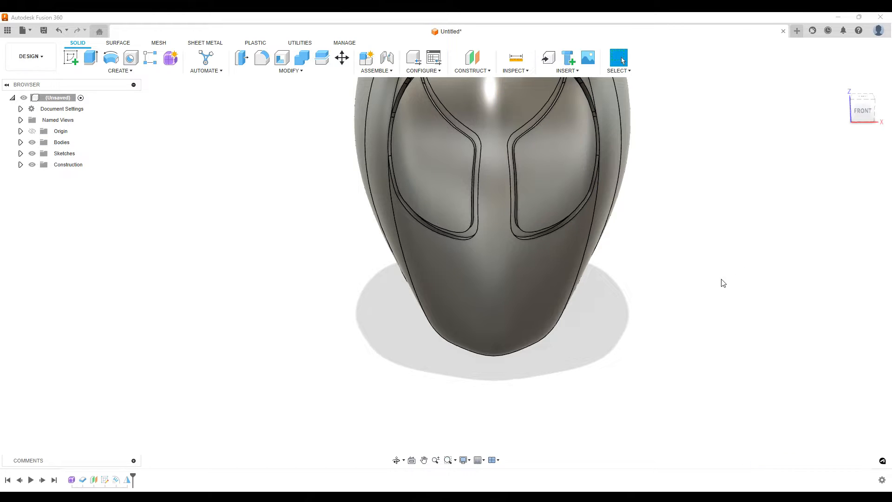
- Try to delete the face enclosed by the original debossed eye border
{"action": "scroll", "coordinate": [718, 275], "scroll_direction": "down", "scroll_amount": 2}
{"action": "middle_click_drag", "start_coordinate": [706, 260], "coordinate": [689, 242], "text": "shift"}
{"action": "left_click", "coordinate": [855, 107]}
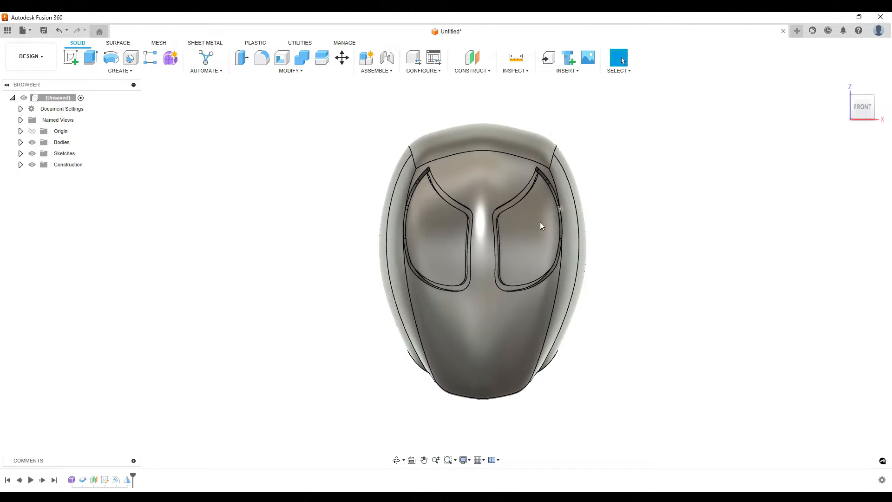
{"action": "scroll", "coordinate": [512, 241], "scroll_direction": "up", "scroll_amount": 4}
{"action": "left_click", "coordinate": [512, 245]}
{"action": "key", "text": "Delete"}
{"action": "right_click", "coordinate": [106, 481]}
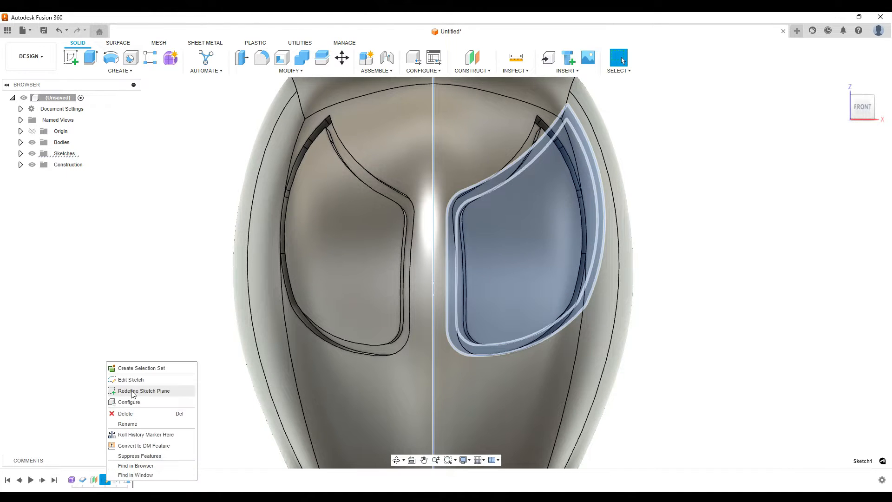
{"action": "left_click", "coordinate": [138, 380]}
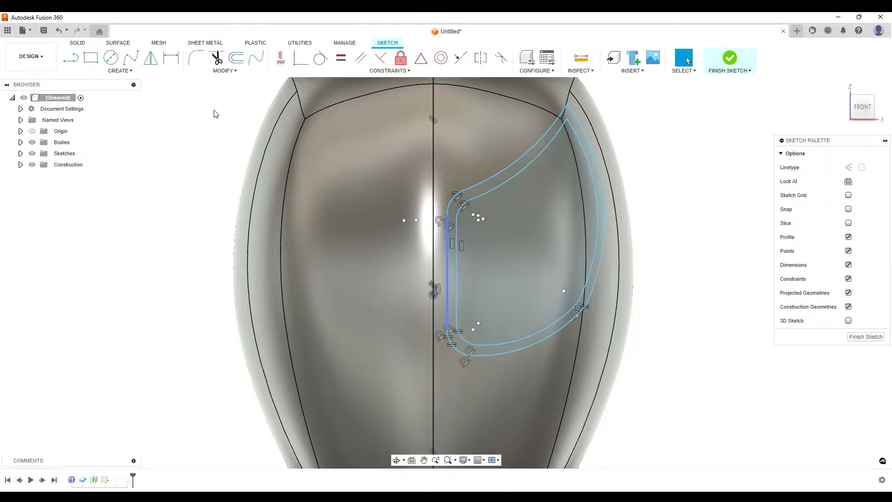
{"action": "left_click", "coordinate": [77, 43]}
{"action": "left_click", "coordinate": [91, 57]}
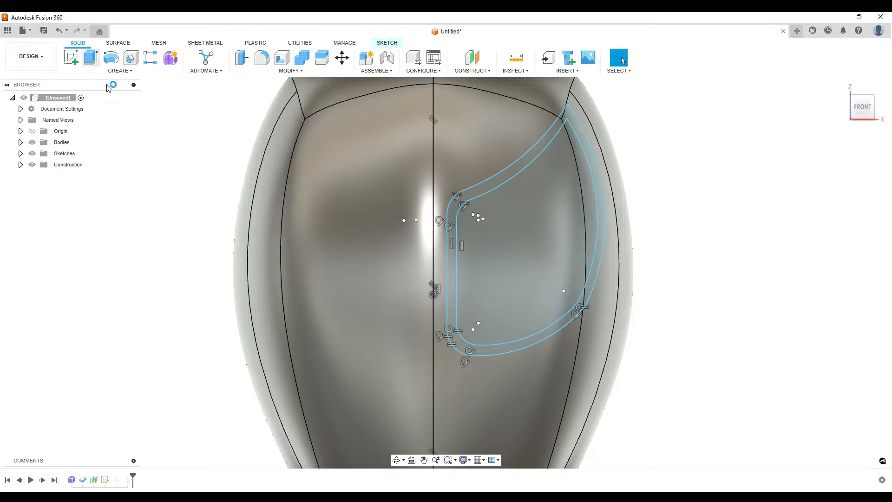
{"action": "left_click", "coordinate": [527, 263]}
{"action": "middle_click_drag", "start_coordinate": [683, 205], "coordinate": [627, 223], "text": "shift"}
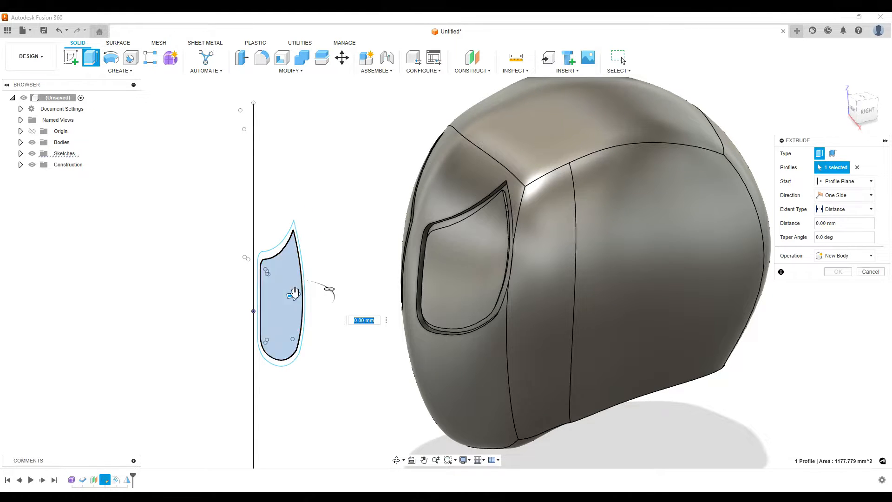
{"action": "left_click_drag", "start_coordinate": [298, 297], "coordinate": [559, 244]}
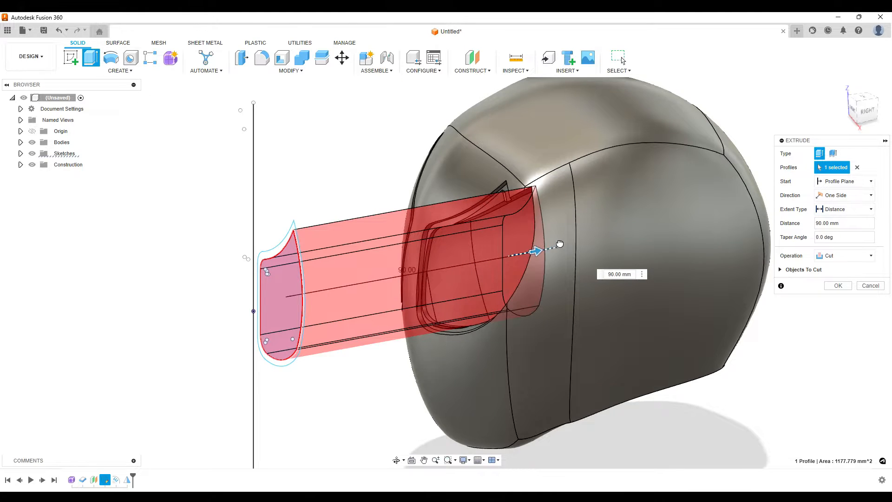
{"action": "left_click", "coordinate": [854, 255]}
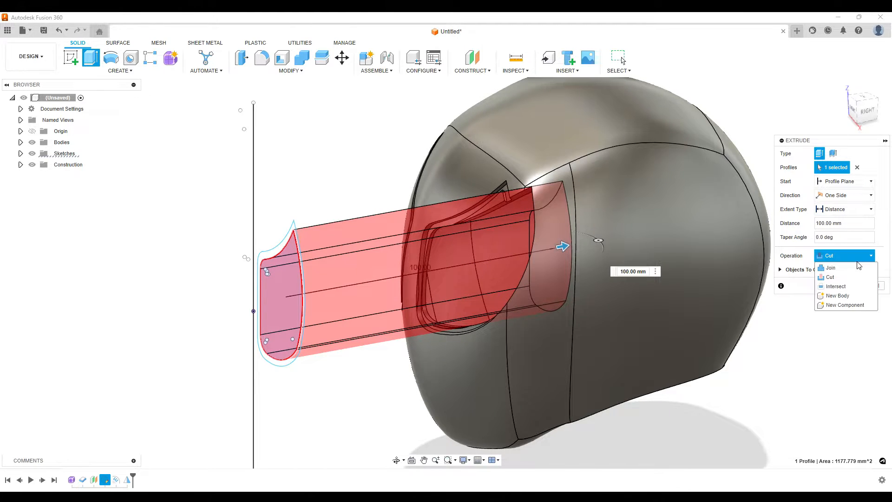
{"action": "left_click", "coordinate": [853, 260]}
{"action": "middle_click_drag", "start_coordinate": [724, 377], "coordinate": [765, 363], "text": "shift"}
{"action": "left_click", "coordinate": [868, 287]}
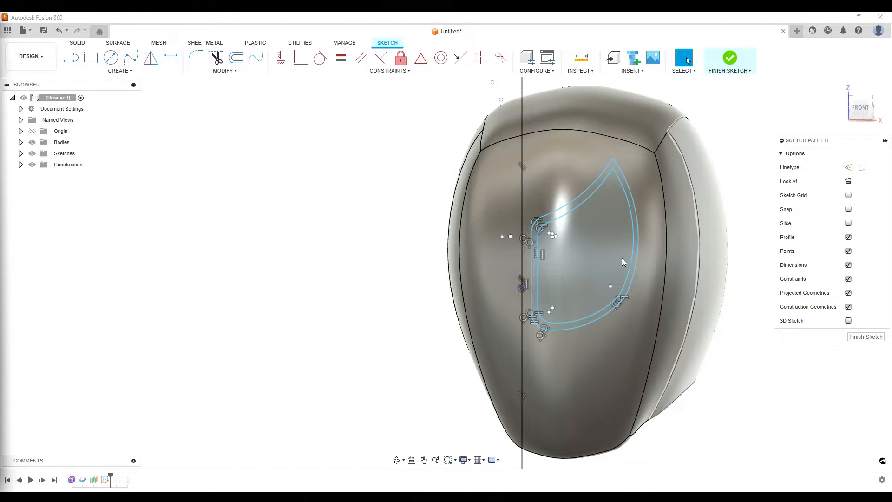
{"action": "left_click_drag", "start_coordinate": [116, 482], "coordinate": [133, 479]}
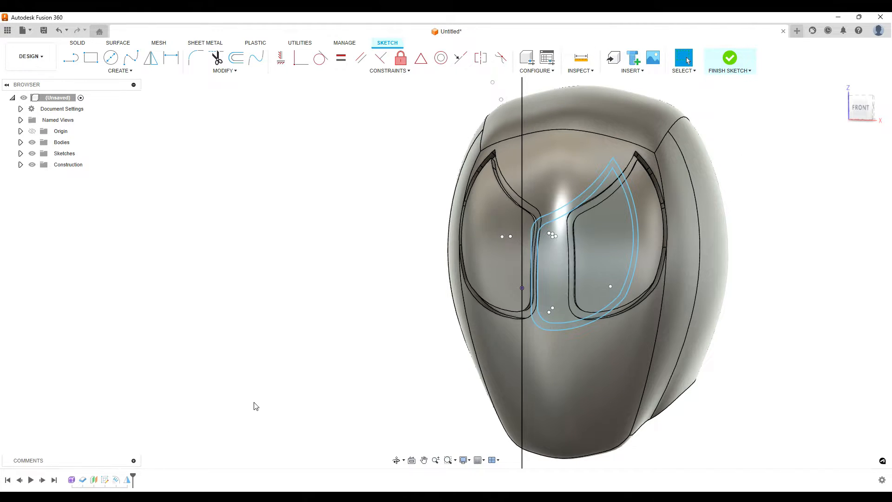
{"action": "mouse_move", "coordinate": [378, 343]}
{"action": "middle_mouse_down", "text": "shift"}
{"action": "mouse_move", "coordinate": [338, 349]}
{"action": "mouse_move", "coordinate": [472, 310]}
{"action": "middle_mouse_up", "text": "shift"}
{"action": "left_click", "coordinate": [552, 263]}
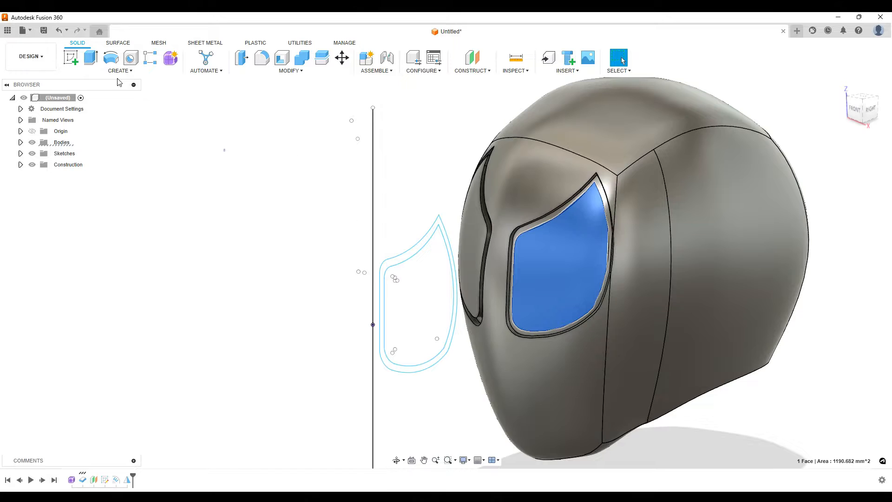
{"action": "key", "text": "Escape"}
- Try to cut the inner eye profile 85 mm into the head with Extrude
{"action": "left_click", "coordinate": [90, 59]}
{"action": "left_click", "coordinate": [435, 302]}
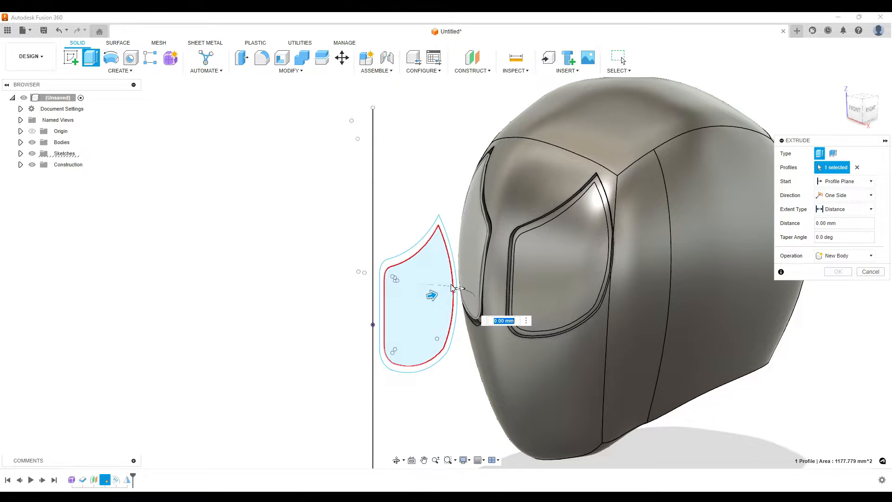
{"action": "left_click_drag", "start_coordinate": [439, 293], "coordinate": [578, 255]}
{"action": "middle_click_drag", "start_coordinate": [577, 256], "coordinate": [579, 276], "text": "shift"}
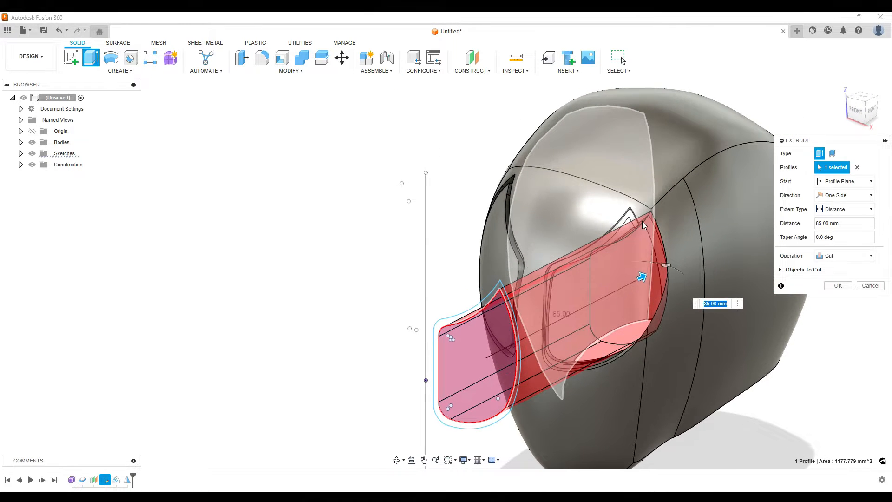
{"action": "scroll", "coordinate": [643, 221], "scroll_direction": "up", "scroll_amount": 3}
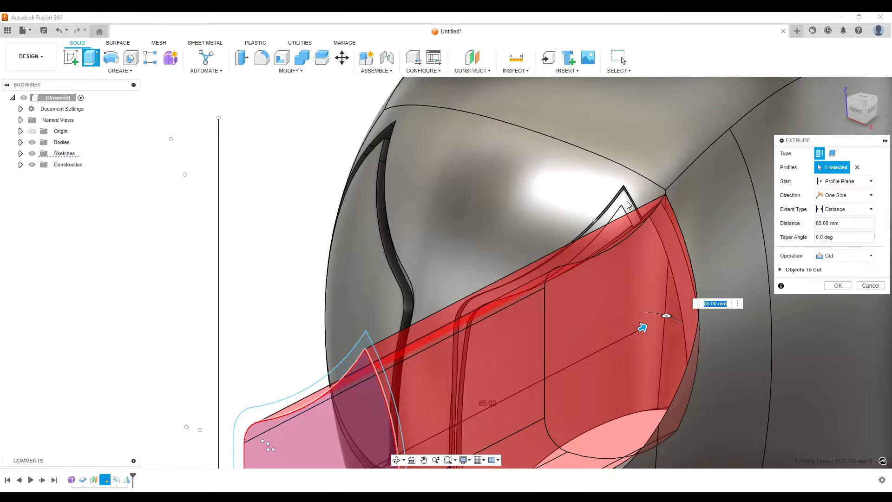
{"action": "scroll", "coordinate": [486, 324], "scroll_direction": "down", "scroll_amount": 3}
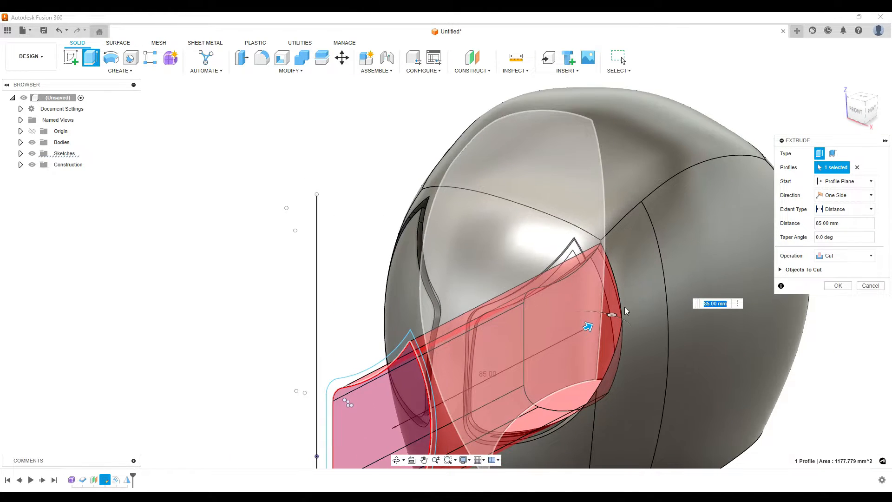
{"action": "left_click", "coordinate": [837, 285]}
- Delete the eye border's emboss feature from the timeline together with its mirrored copy
{"action": "middle_click_drag", "start_coordinate": [617, 335], "coordinate": [561, 356], "text": "shift"}
{"action": "mouse_move", "coordinate": [224, 336]}
{"action": "middle_mouse_down", "text": "shift"}
{"action": "mouse_move", "coordinate": [343, 269]}
{"action": "mouse_move", "coordinate": [338, 236]}
{"action": "mouse_move", "coordinate": [375, 246]}
{"action": "middle_mouse_up", "text": "shift"}
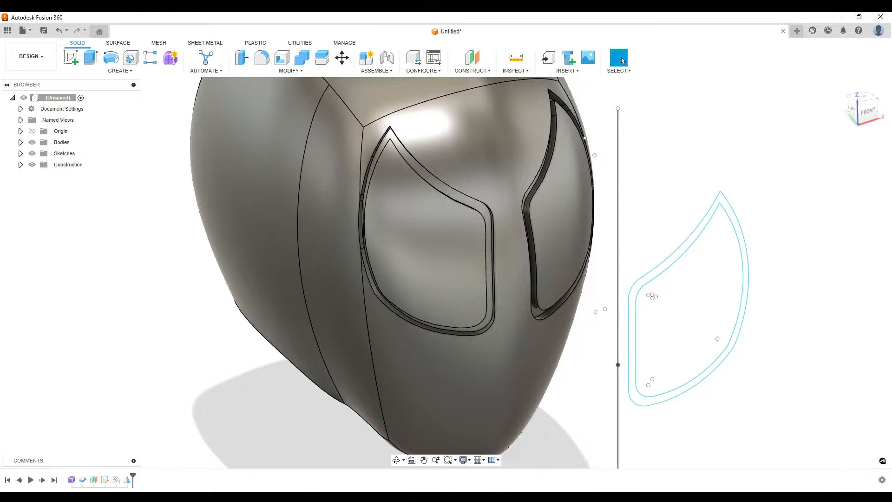
{"action": "right_click", "coordinate": [115, 480]}
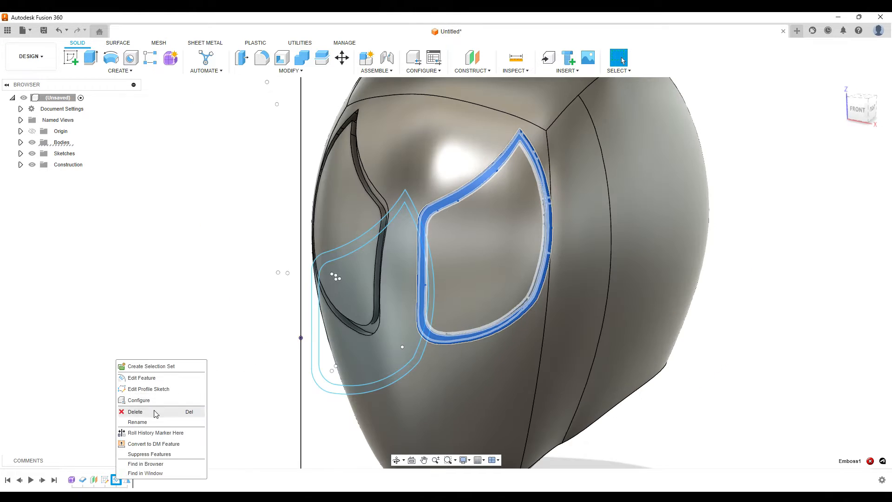
{"action": "left_click", "coordinate": [148, 411]}
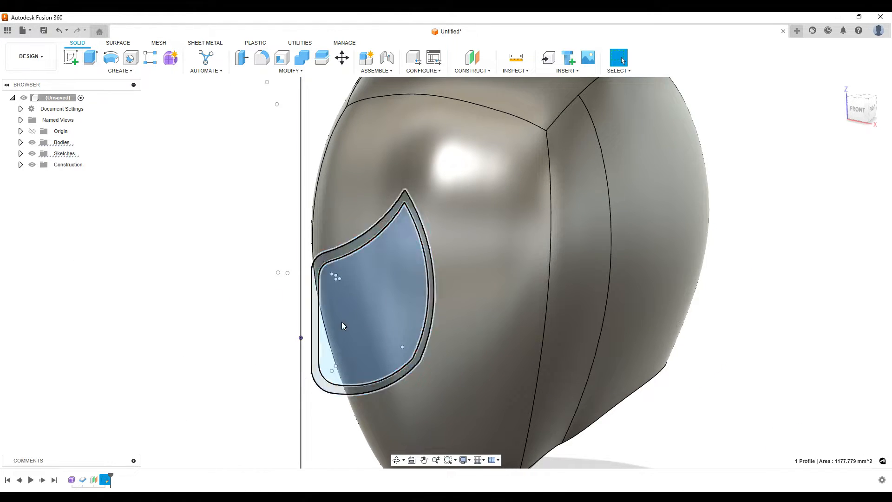
- Extrude the inner eye profile 95 mm into the head as a cut to open the eye hole
{"action": "key", "text": "e"}
{"action": "middle_click_drag", "start_coordinate": [342, 321], "coordinate": [288, 316], "text": "shift"}
{"action": "left_click_drag", "start_coordinate": [365, 309], "coordinate": [639, 241]}
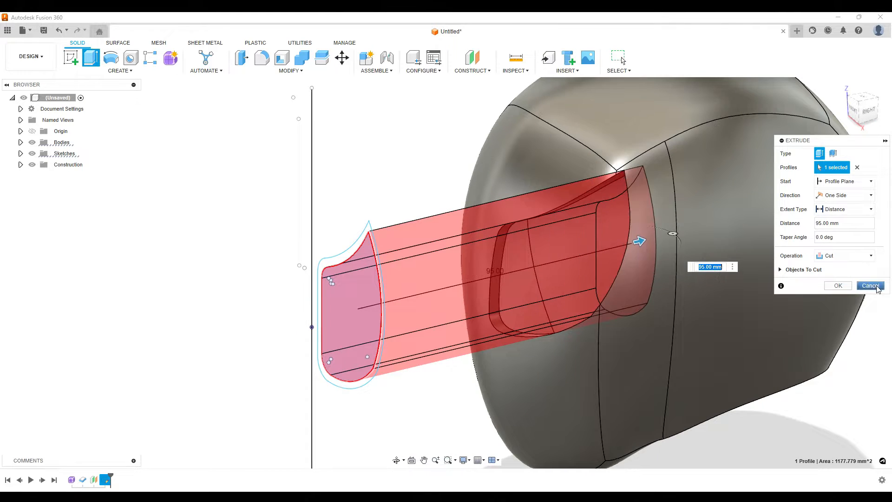
{"action": "left_click", "coordinate": [838, 285]}
- Try to emboss the band between the two eye outlines onto the cut head with the Deboss effect and 2 mm depth
{"action": "scroll", "coordinate": [247, 344], "scroll_direction": "down", "scroll_amount": 1}
{"action": "scroll", "coordinate": [246, 344], "scroll_direction": "up", "scroll_amount": 3}
{"action": "middle_click_drag", "start_coordinate": [247, 344], "coordinate": [529, 297], "text": "shift"}
{"action": "left_click", "coordinate": [863, 116]}
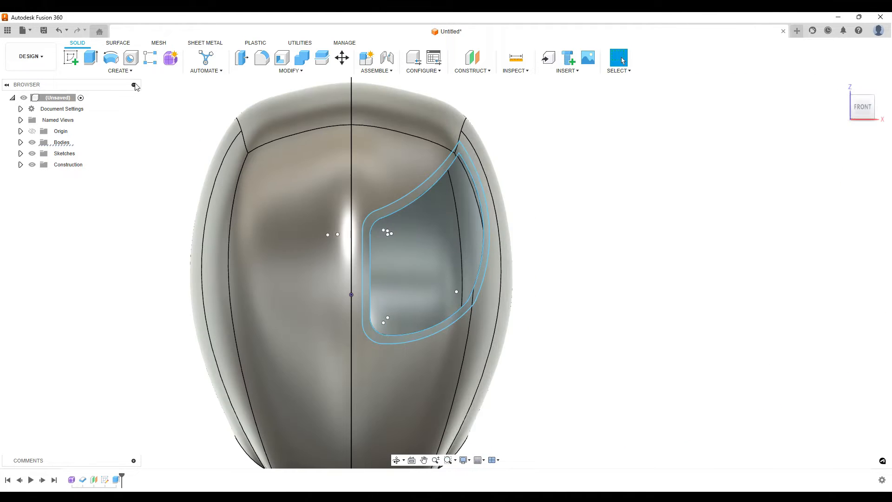
{"action": "left_click", "coordinate": [120, 71]}
{"action": "left_click", "coordinate": [83, 183]}
{"action": "left_click", "coordinate": [433, 331]}
{"action": "left_click", "coordinate": [493, 321]}
{"action": "middle_click_drag", "start_coordinate": [580, 325], "coordinate": [528, 344], "text": "shift"}
{"action": "left_click", "coordinate": [844, 209]}
{"action": "middle_click_drag", "start_coordinate": [702, 276], "coordinate": [695, 245], "text": "shift"}
{"action": "scroll", "coordinate": [695, 245], "scroll_direction": "down", "scroll_amount": 2}
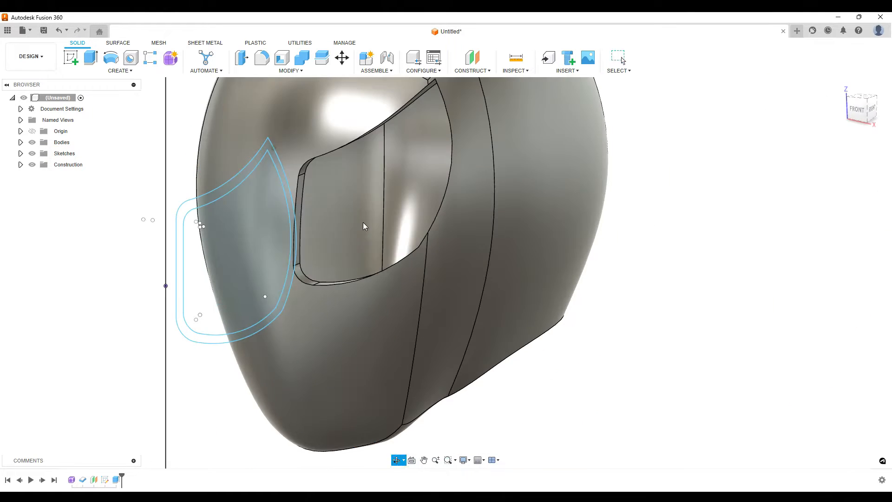
{"action": "left_click", "coordinate": [495, 390]}
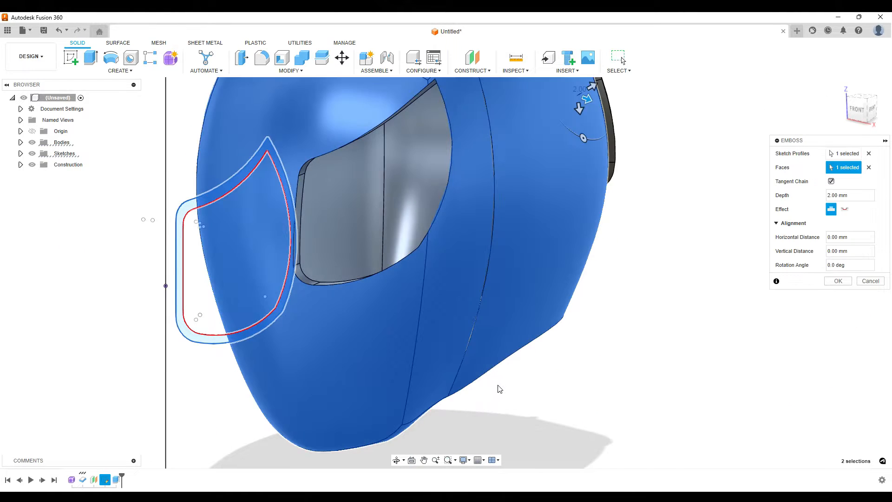
{"action": "middle_click_drag", "start_coordinate": [582, 278], "coordinate": [528, 274], "text": "shift"}
{"action": "scroll", "coordinate": [582, 267], "scroll_direction": "down", "scroll_amount": 2}
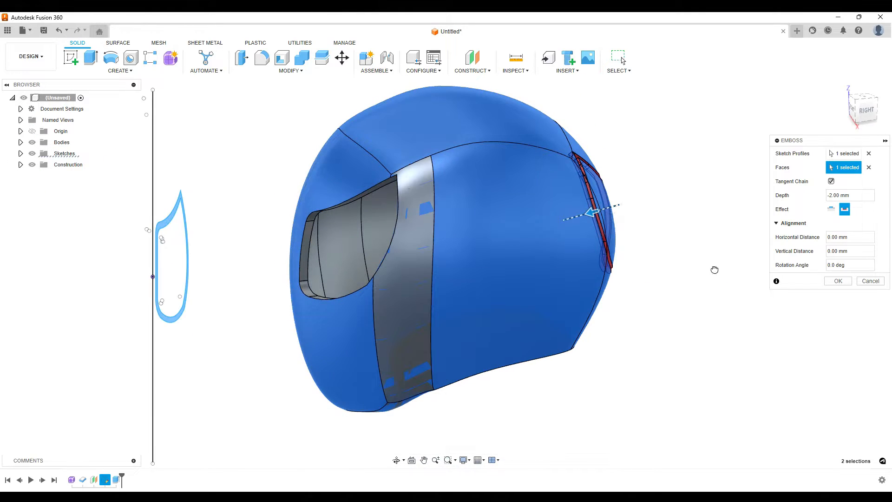
{"action": "left_click", "coordinate": [871, 282]}
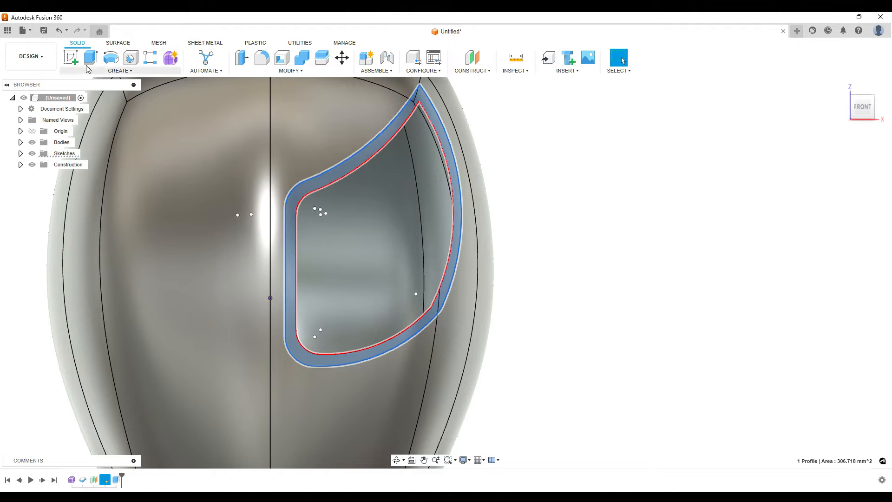
{"action": "left_click", "coordinate": [96, 70]}
{"action": "left_click", "coordinate": [88, 173]}
{"action": "left_click", "coordinate": [841, 167]}
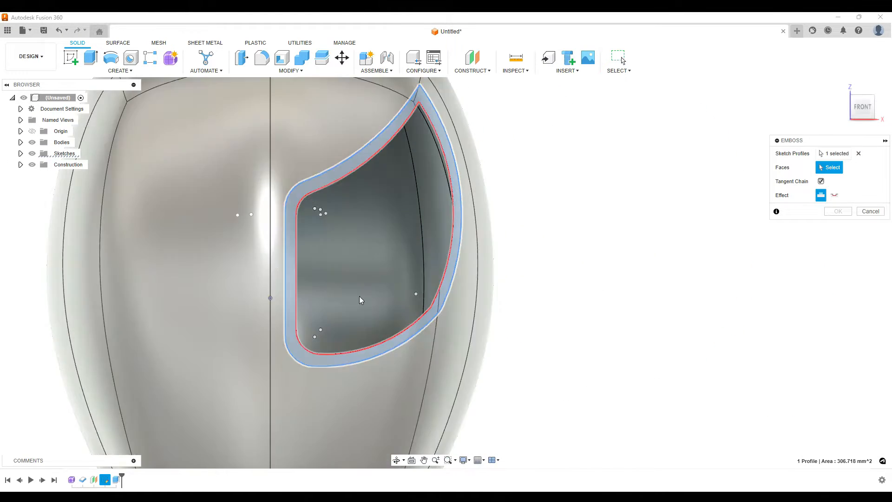
{"action": "left_click", "coordinate": [272, 255]}
{"action": "scroll", "coordinate": [563, 302], "scroll_direction": "down", "scroll_amount": 2}
{"action": "middle_click_drag", "start_coordinate": [565, 305], "coordinate": [483, 304], "text": "shift"}
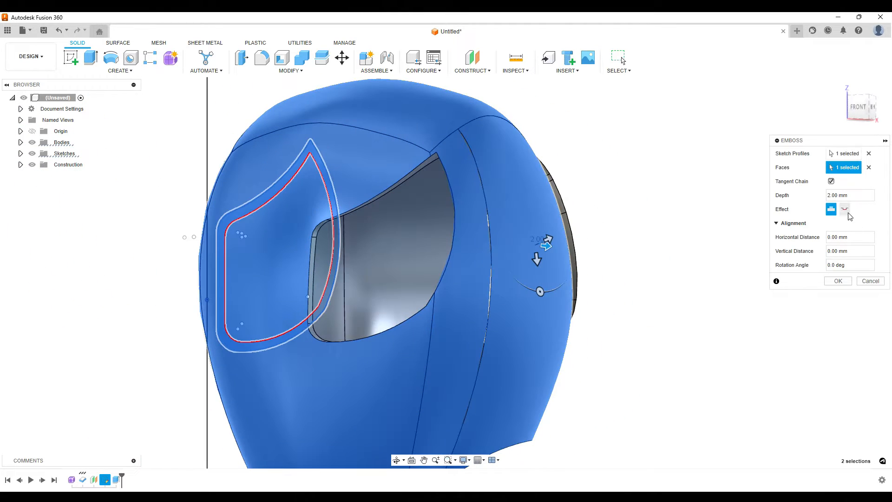
{"action": "left_click", "coordinate": [870, 281]}
{"action": "left_click", "coordinate": [859, 107]}
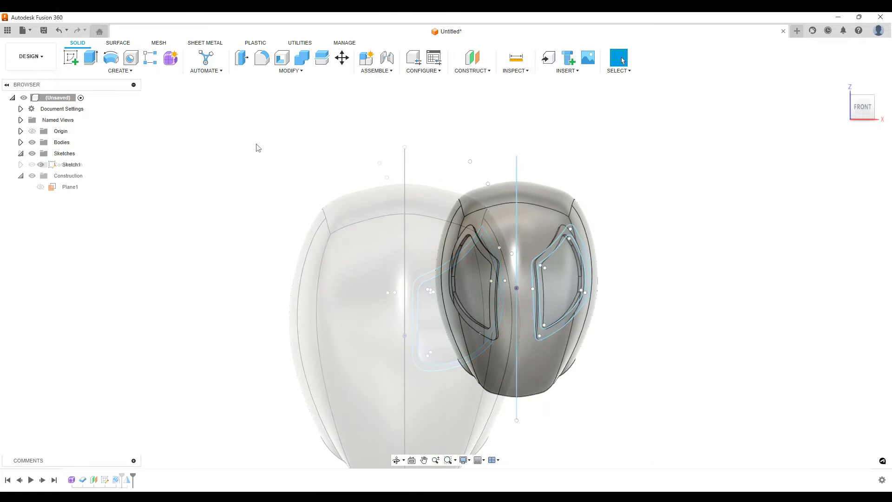
- Compare the mask's eye outlines with the Spider-Punk reference image
{"action": "scroll", "coordinate": [640, 334], "scroll_direction": "up", "scroll_amount": 3}
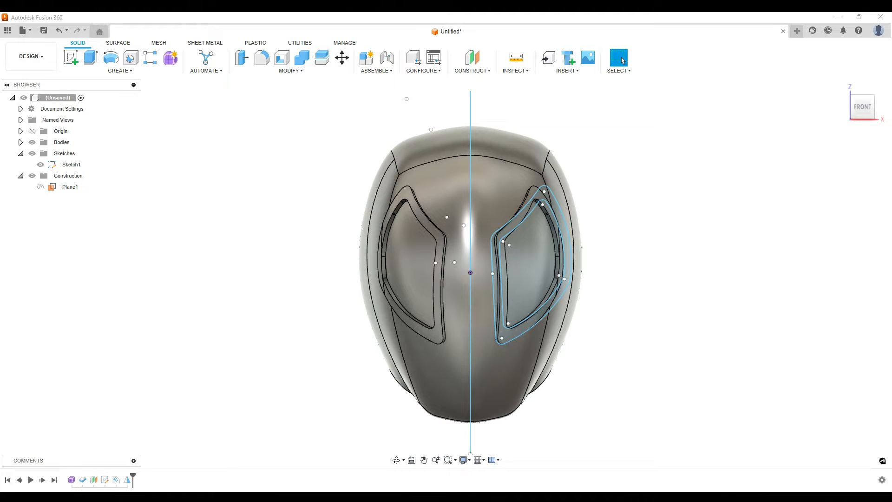
{"action": "left_click_drag", "start_coordinate": [0, 106], "coordinate": [218, 112]}
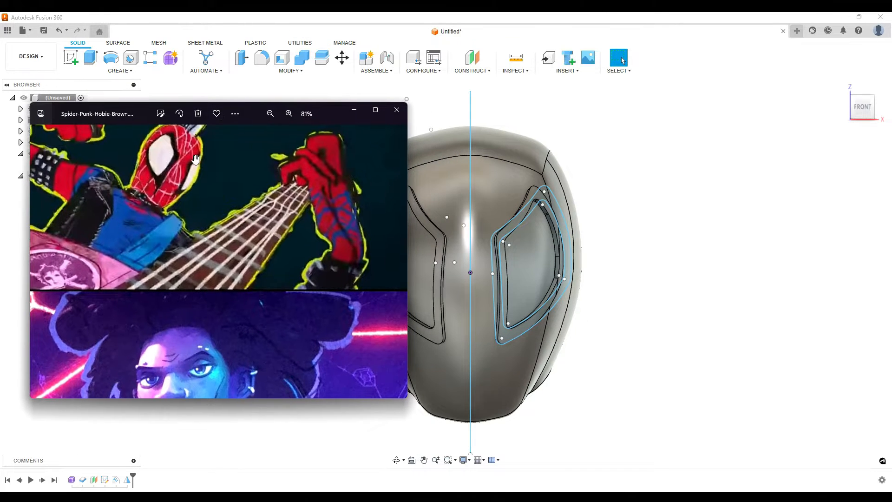
{"action": "left_click", "coordinate": [529, 252]}
{"action": "mouse_move", "coordinate": [530, 251]}
{"action": "middle_mouse_down", "text": "shift"}
{"action": "mouse_move", "coordinate": [562, 219]}
{"action": "mouse_move", "coordinate": [502, 269]}
{"action": "mouse_move", "coordinate": [428, 268]}
{"action": "mouse_move", "coordinate": [536, 265]}
{"action": "mouse_move", "coordinate": [454, 284]}
{"action": "mouse_move", "coordinate": [514, 271]}
{"action": "middle_mouse_up", "text": "shift"}
{"action": "left_click", "coordinate": [872, 108]}
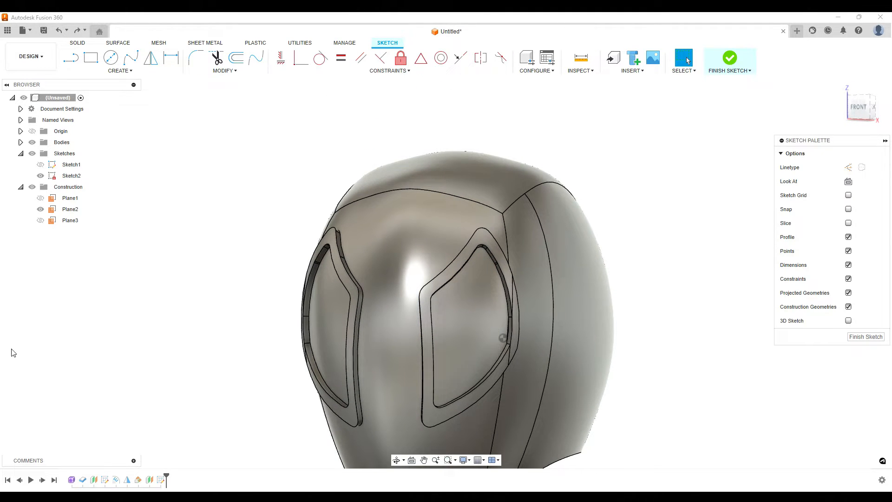
- Examine the raised borders and inner faces of both eyes from an angled front view
{"action": "left_click", "coordinate": [447, 302]}
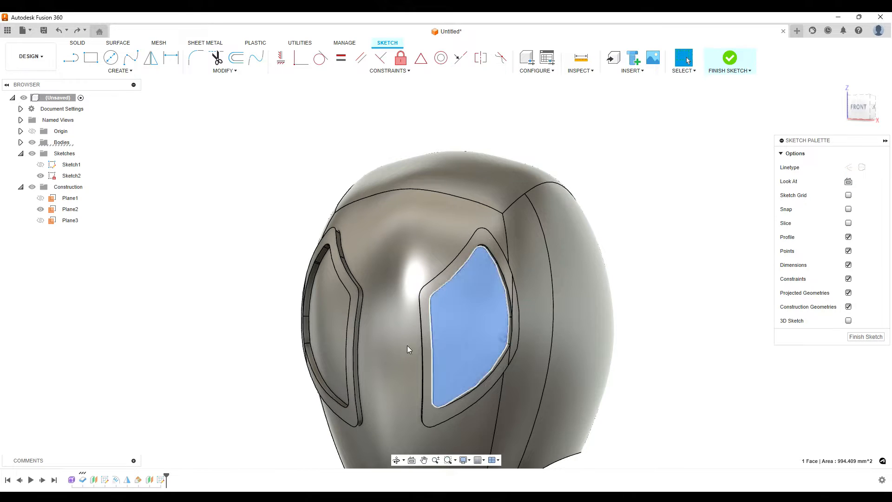
{"action": "left_click", "coordinate": [319, 335]}
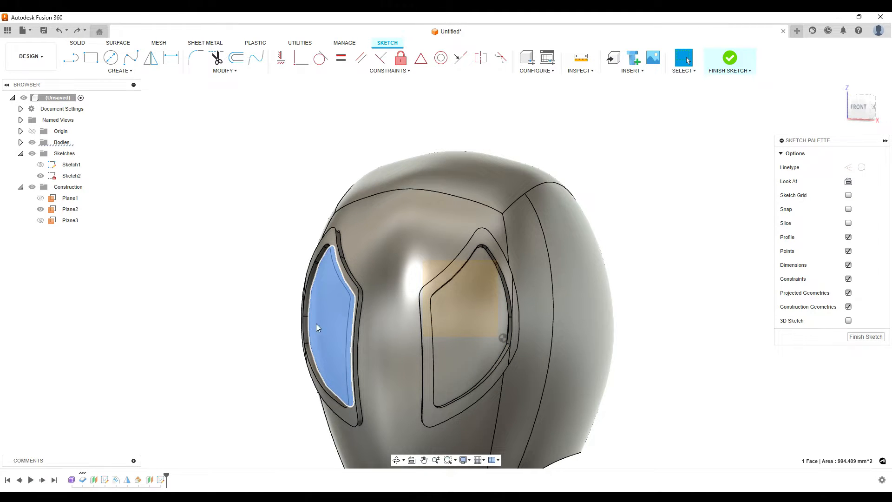
{"action": "scroll", "coordinate": [345, 332], "scroll_direction": "down", "scroll_amount": 3}
{"action": "middle_click_drag", "start_coordinate": [623, 290], "coordinate": [695, 229]}
{"action": "left_click", "coordinate": [650, 260]}
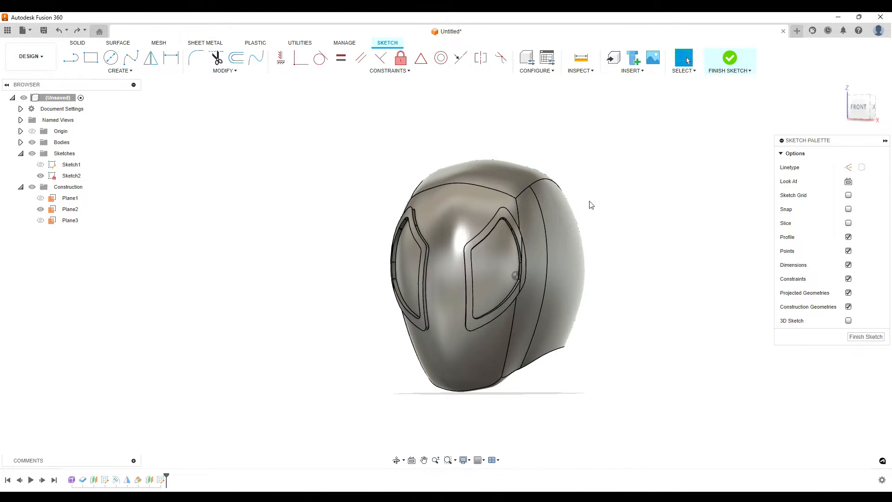
{"action": "scroll", "coordinate": [468, 302], "scroll_direction": "up", "scroll_amount": 3}
{"action": "middle_click_drag", "start_coordinate": [536, 310], "coordinate": [739, 367], "text": "shift"}
{"action": "left_click_drag", "start_coordinate": [726, 366], "coordinate": [711, 369]}
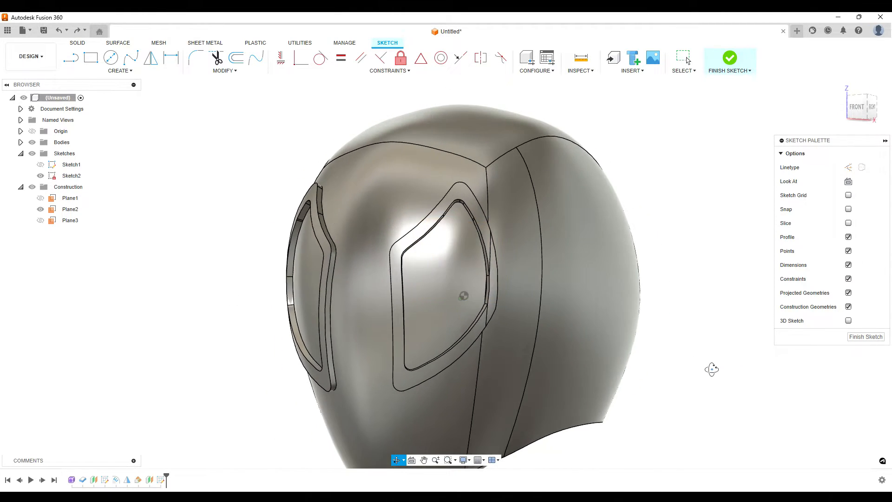
{"action": "key", "text": "Escape"}
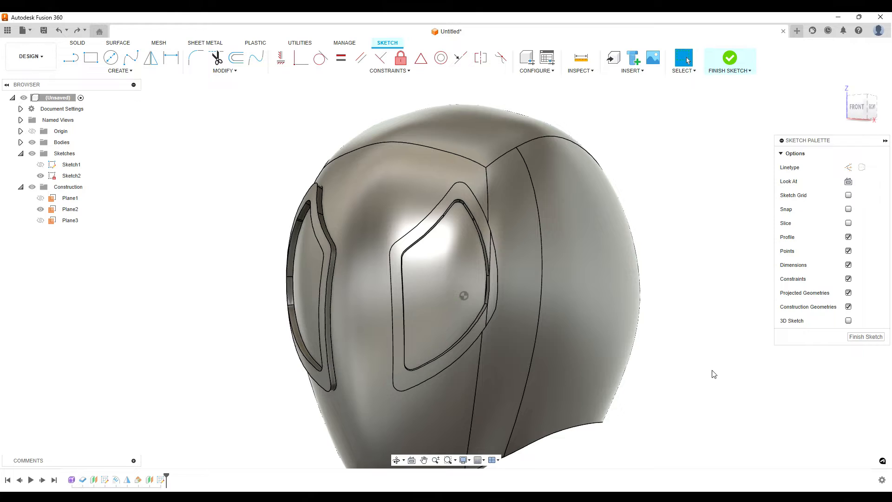
- Change the eye border's emboss feature to the Deboss effect with a depth of -2 mm
{"action": "right_click", "coordinate": [118, 482]}
{"action": "left_click", "coordinate": [154, 465]}
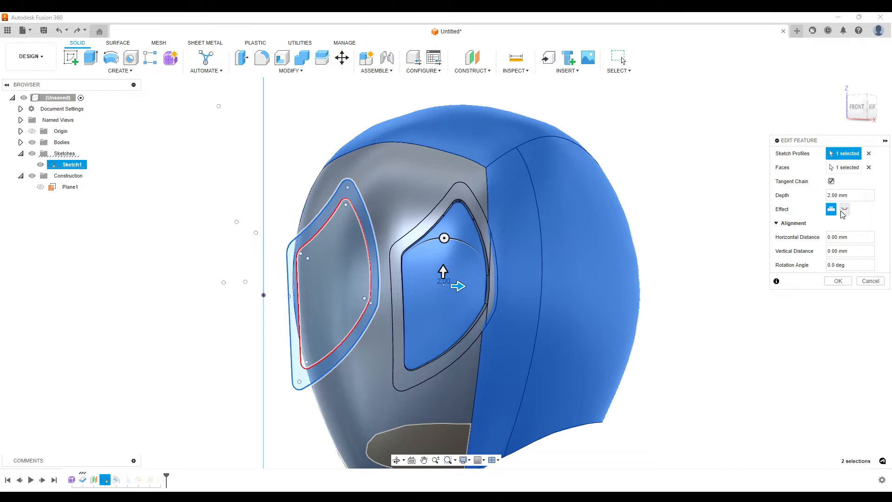
{"action": "left_click", "coordinate": [845, 209]}
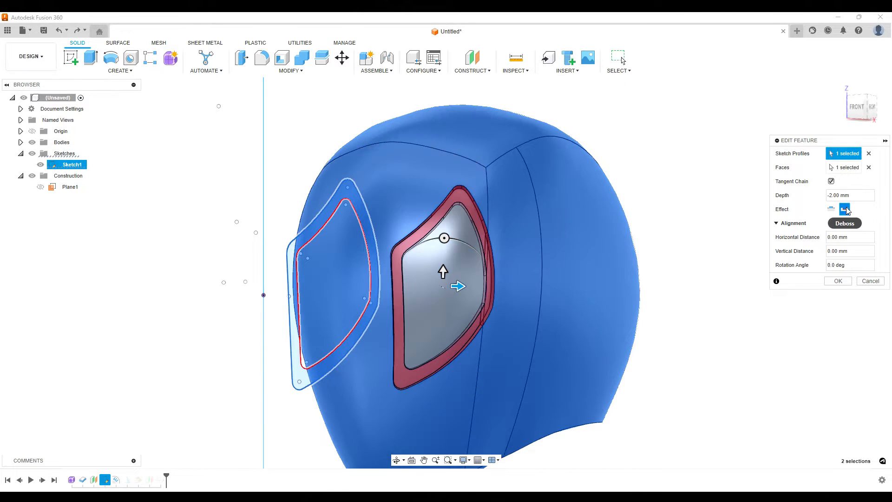
{"action": "left_click", "coordinate": [843, 286]}
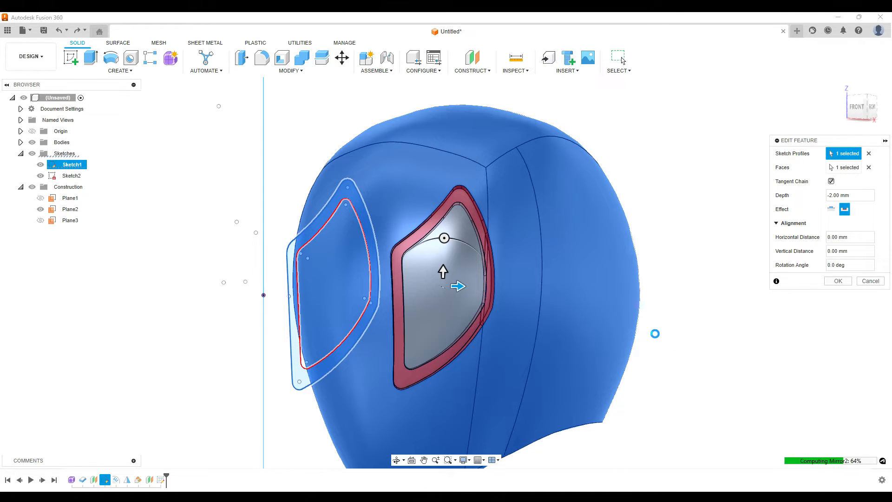
{"action": "middle_click_drag", "start_coordinate": [589, 305], "coordinate": [525, 311], "text": "shift"}
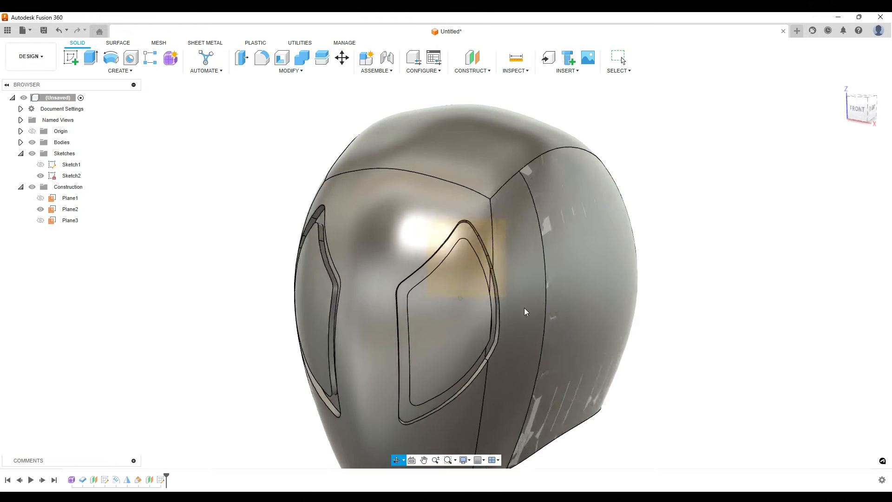
- Try to offset the inner eye face with Press Pull using the Automatic offset type
{"action": "scroll", "coordinate": [478, 277], "scroll_direction": "up", "scroll_amount": 5}
{"action": "middle_click_drag", "start_coordinate": [479, 278], "coordinate": [428, 309], "text": "shift"}
{"action": "left_click", "coordinate": [398, 347]}
{"action": "scroll", "coordinate": [391, 364], "scroll_direction": "down", "scroll_amount": 3}
{"action": "middle_click_drag", "start_coordinate": [391, 363], "coordinate": [342, 94], "text": "shift"}
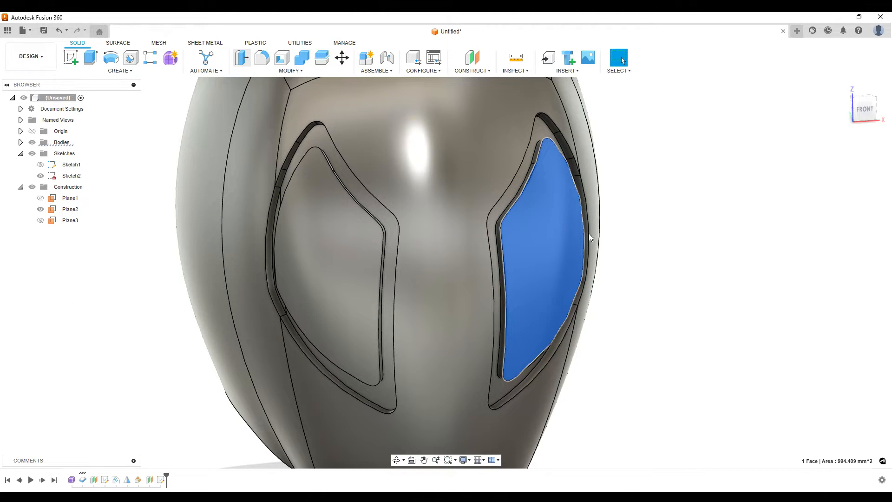
{"action": "key", "text": "q"}
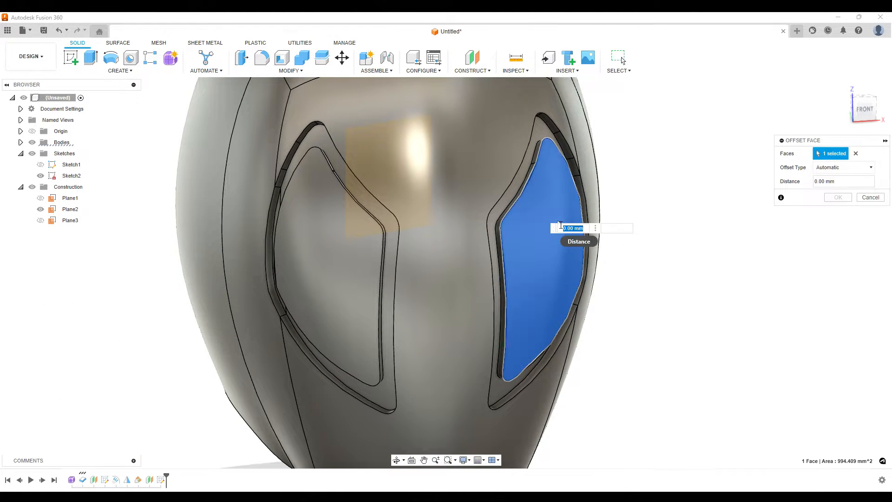
{"action": "scroll", "coordinate": [560, 225], "scroll_direction": "up", "scroll_amount": 5}
{"action": "left_click_drag", "start_coordinate": [572, 195], "coordinate": [496, 208]}
{"action": "middle_click_drag", "start_coordinate": [496, 208], "coordinate": [492, 210], "text": "shift"}
{"action": "scroll", "coordinate": [500, 285], "scroll_direction": "down", "scroll_amount": 3}
{"action": "mouse_move", "coordinate": [496, 282]}
{"action": "middle_mouse_down", "text": "shift"}
{"action": "mouse_move", "coordinate": [452, 269]}
{"action": "mouse_move", "coordinate": [497, 279]}
{"action": "mouse_move", "coordinate": [484, 280]}
{"action": "mouse_move", "coordinate": [511, 275]}
{"action": "middle_mouse_up", "text": "shift"}
{"action": "left_click", "coordinate": [871, 198]}
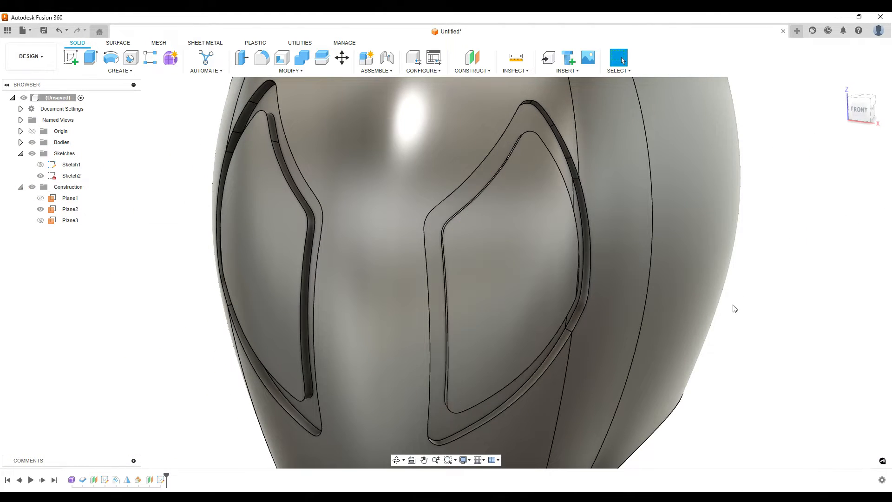
- Try to offset the inner eye face using the Modify Existing Feature offset type
{"action": "left_click", "coordinate": [509, 264]}
{"action": "left_click", "coordinate": [241, 58]}
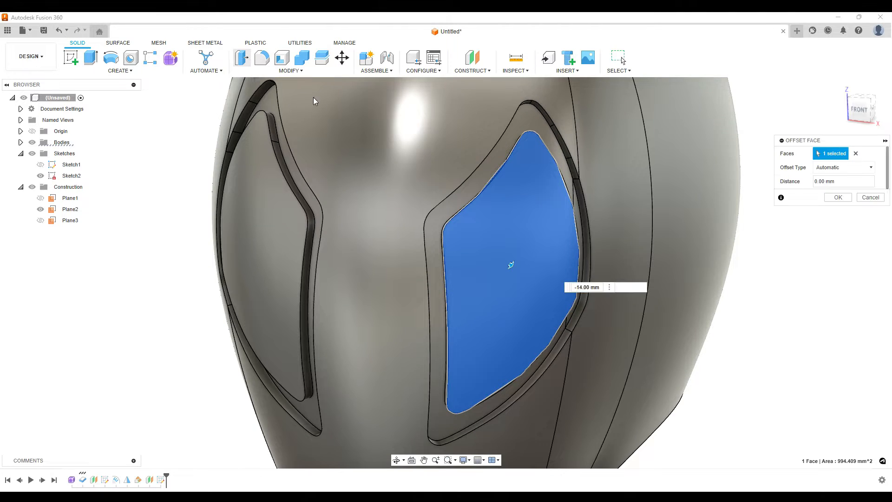
{"action": "left_click", "coordinate": [855, 167]}
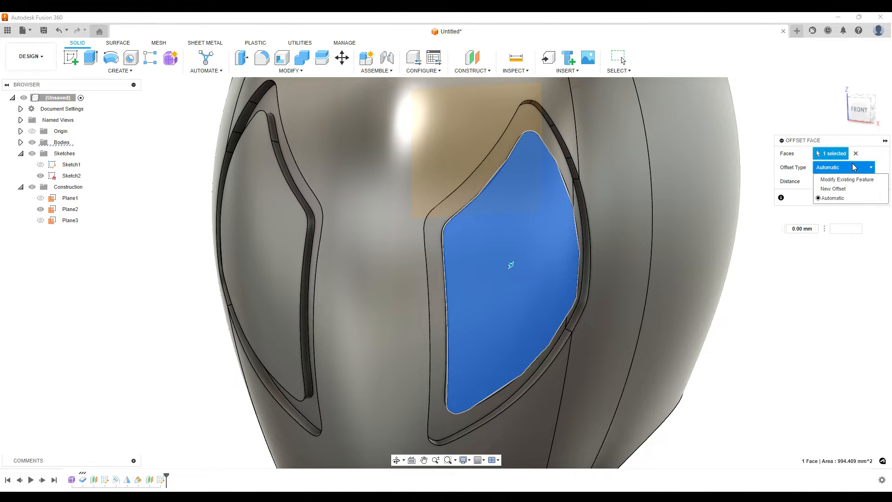
{"action": "left_click", "coordinate": [850, 180]}
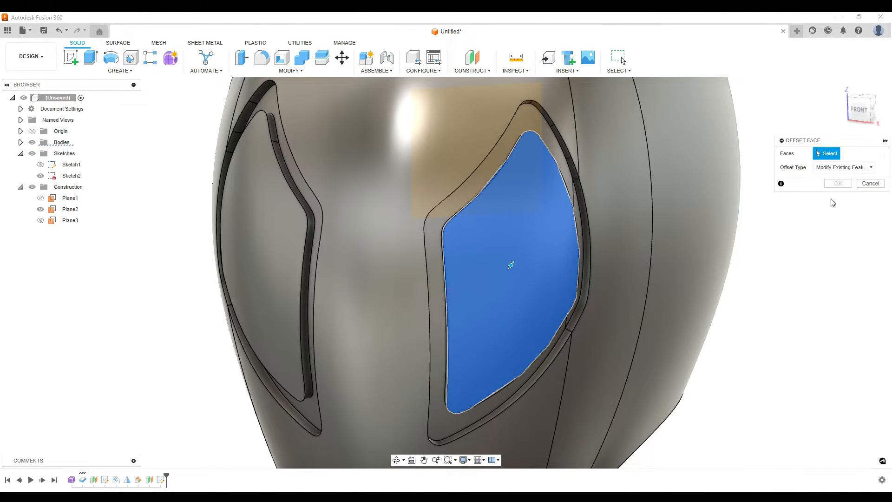
{"action": "left_click", "coordinate": [869, 182]}
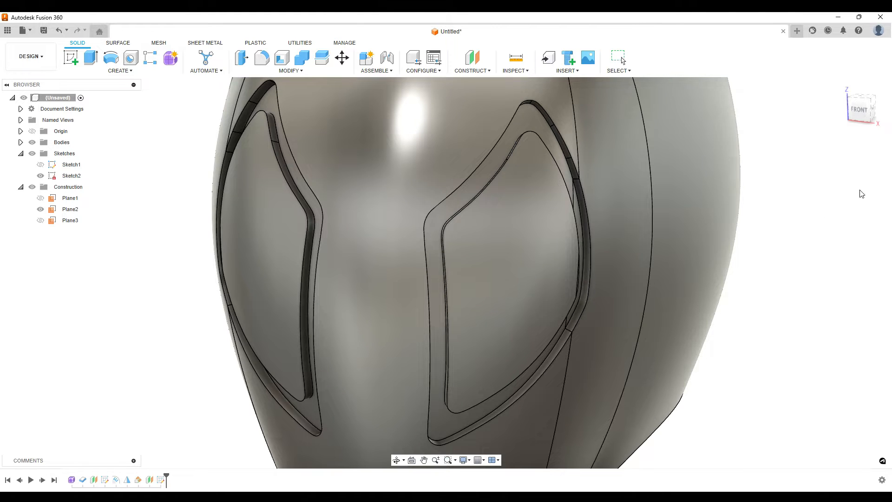
- Examine the debossed eye borders and the overall head shape from the front and the side
{"action": "scroll", "coordinate": [575, 313], "scroll_direction": "down", "scroll_amount": 5}
{"action": "middle_click_drag", "start_coordinate": [572, 314], "coordinate": [519, 319], "text": "shift"}
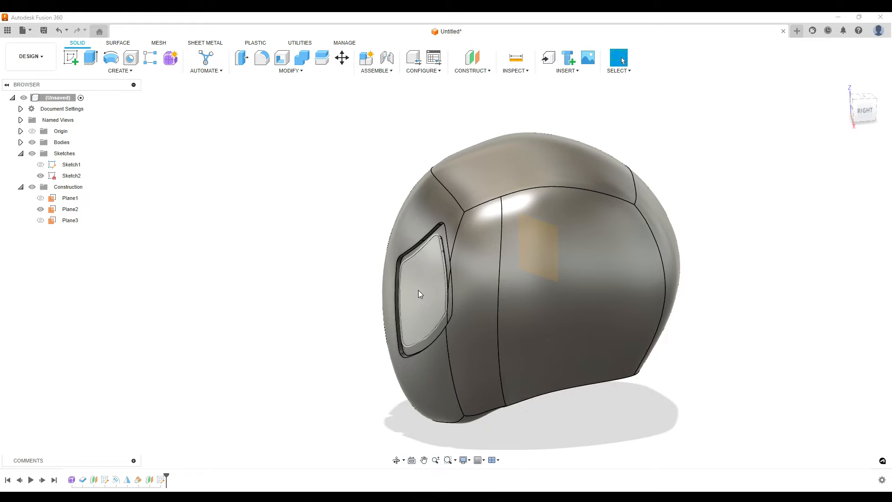
{"action": "scroll", "coordinate": [417, 296], "scroll_direction": "up", "scroll_amount": 5}
{"action": "scroll", "coordinate": [416, 297], "scroll_direction": "down", "scroll_amount": 2}
{"action": "middle_click_drag", "start_coordinate": [274, 314], "coordinate": [399, 299], "text": "shift"}
{"action": "middle_click_drag", "start_coordinate": [343, 293], "coordinate": [231, 303]}
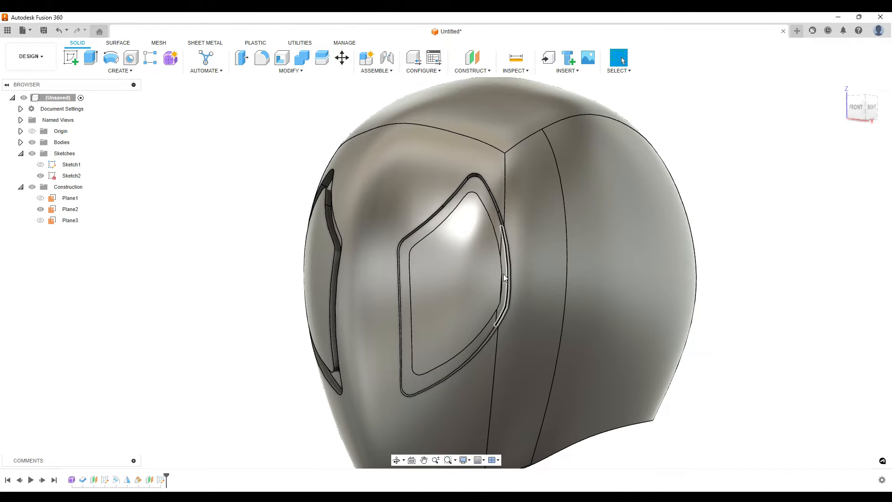
{"action": "middle_click_drag", "start_coordinate": [412, 293], "coordinate": [603, 251], "text": "shift"}
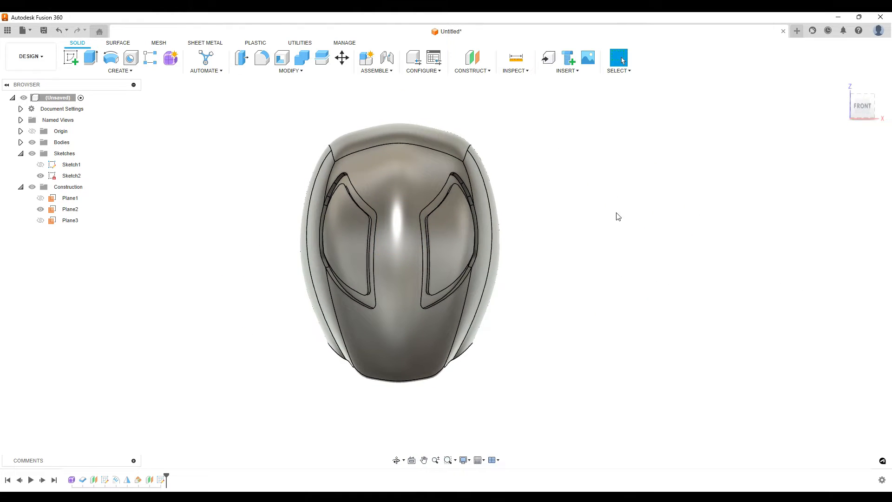
{"action": "middle_click_drag", "start_coordinate": [548, 219], "coordinate": [653, 249]}
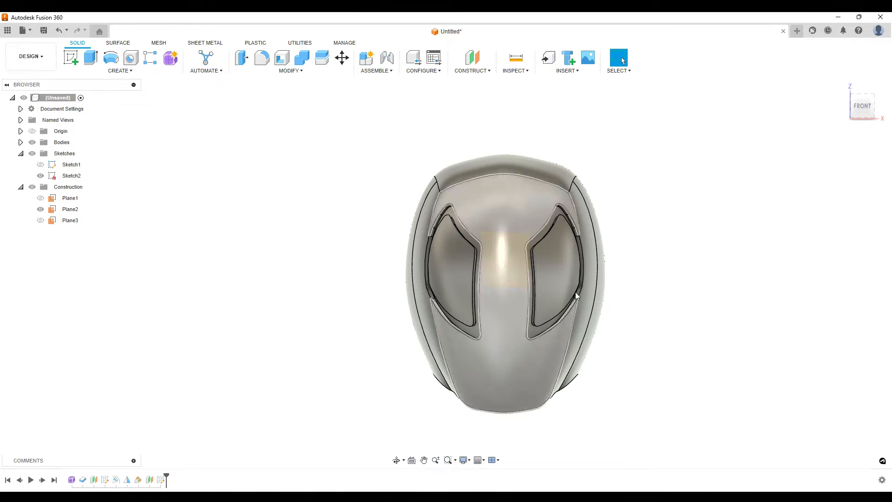
{"action": "scroll", "coordinate": [663, 260], "scroll_direction": "up", "scroll_amount": 3}
{"action": "scroll", "coordinate": [644, 261], "scroll_direction": "down", "scroll_amount": 2}
{"action": "middle_click_drag", "start_coordinate": [645, 261], "coordinate": [557, 239], "text": "shift"}
{"action": "left_click", "coordinate": [864, 107]}
{"action": "scroll", "coordinate": [694, 232], "scroll_direction": "up", "scroll_amount": 3}
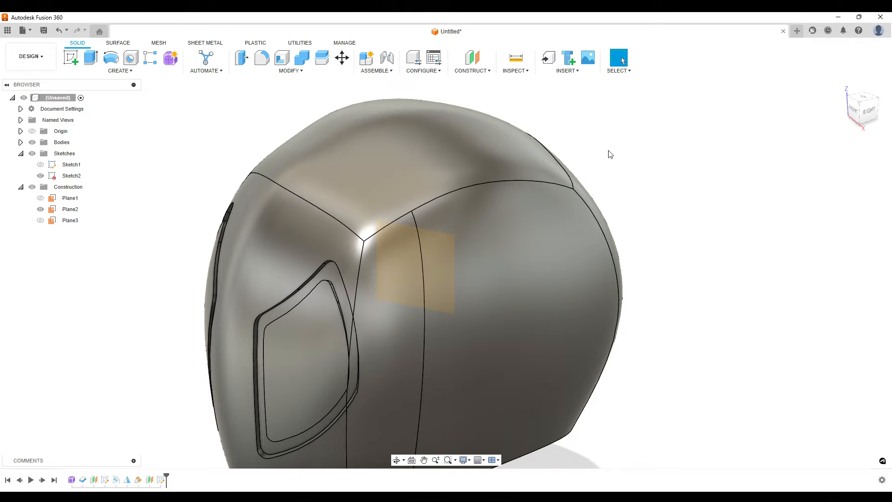
{"action": "scroll", "coordinate": [708, 222], "scroll_direction": "down", "scroll_amount": 3}
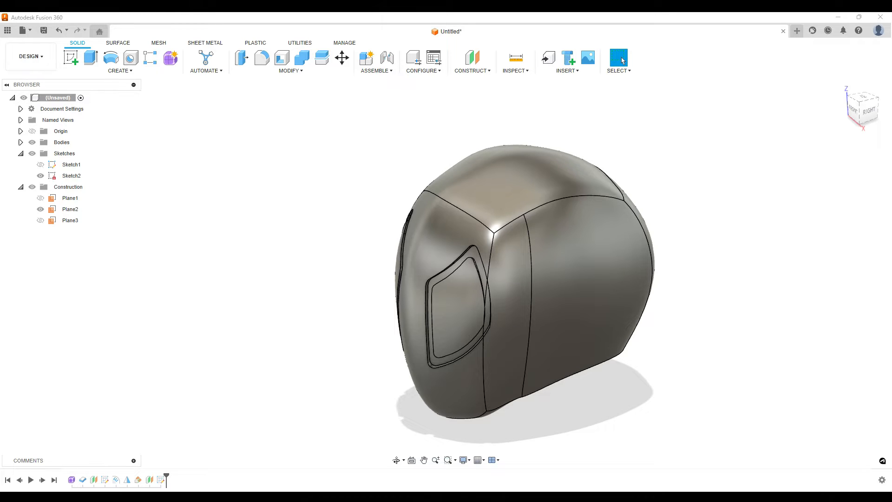
- Study the spikes on top of the head in the Spider-Punk reference image at full-screen size
{"action": "left_click_drag", "start_coordinate": [0, 17], "coordinate": [454, 97]}
{"action": "left_click", "coordinate": [480, 90]}
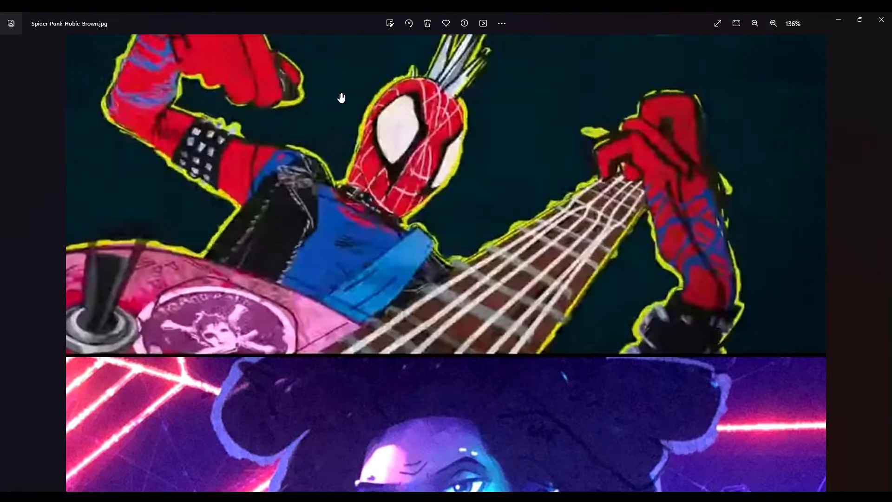
{"action": "left_click", "coordinate": [836, 21]}
- Start a sketch on the horizontal origin plane and draw a circle about 20 mm in diameter beside the head
{"action": "middle_click_drag", "start_coordinate": [486, 233], "coordinate": [416, 250], "text": "shift"}
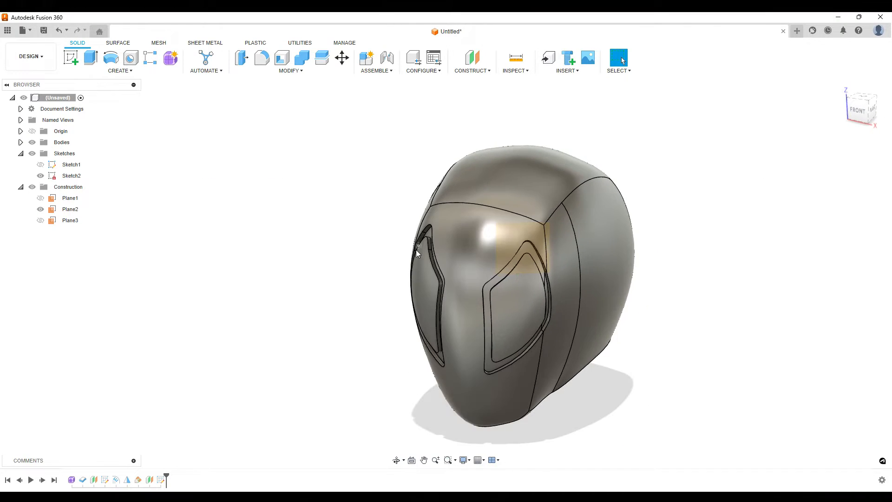
{"action": "left_click", "coordinate": [71, 58]}
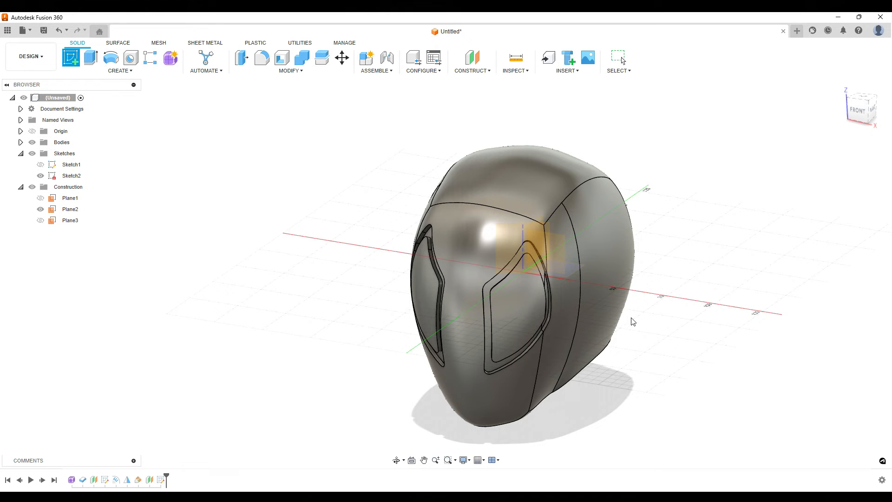
{"action": "left_click", "coordinate": [571, 269]}
{"action": "scroll", "coordinate": [589, 346], "scroll_direction": "down", "scroll_amount": 3}
{"action": "middle_click_drag", "start_coordinate": [591, 344], "coordinate": [555, 292], "text": "shift"}
{"action": "left_click", "coordinate": [110, 58]}
{"action": "left_click", "coordinate": [333, 284]}
{"action": "left_click", "coordinate": [346, 289]}
- Dimension the circle's diameter to 15 mm
{"action": "left_click", "coordinate": [171, 57]}
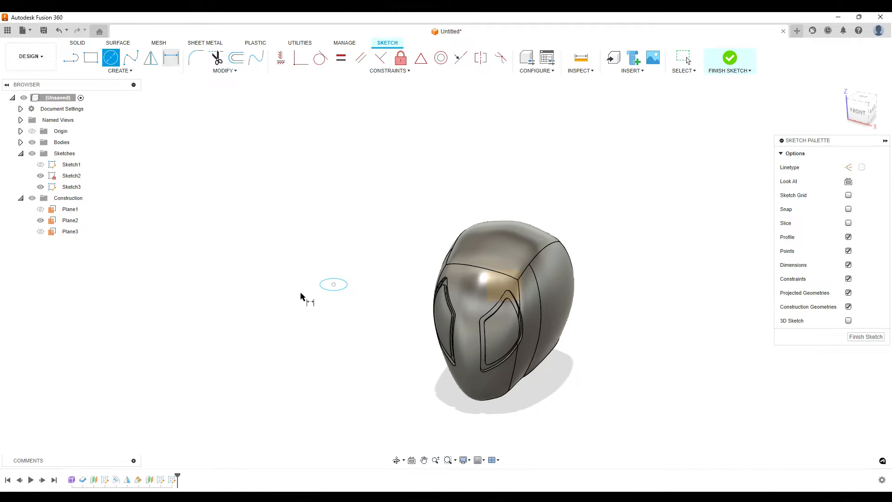
{"action": "left_click", "coordinate": [329, 290]}
{"action": "left_click", "coordinate": [281, 256]}
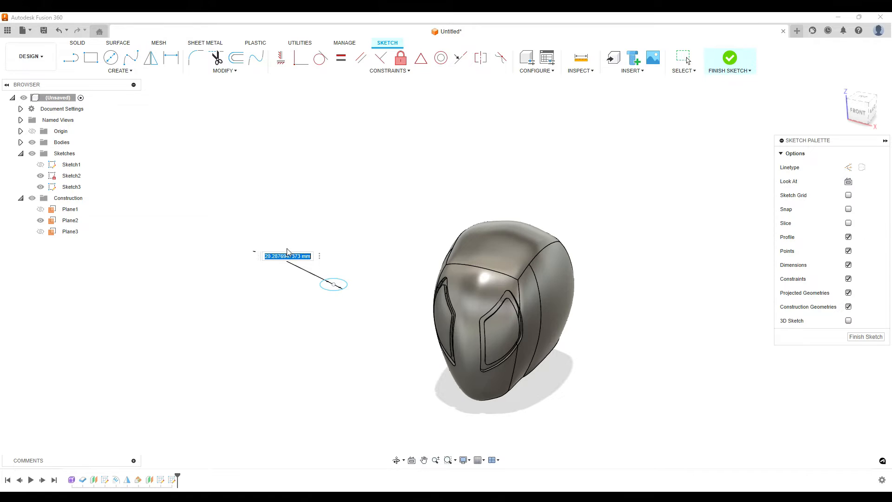
{"action": "type", "text": "15"}
{"action": "key", "text": "Return"}
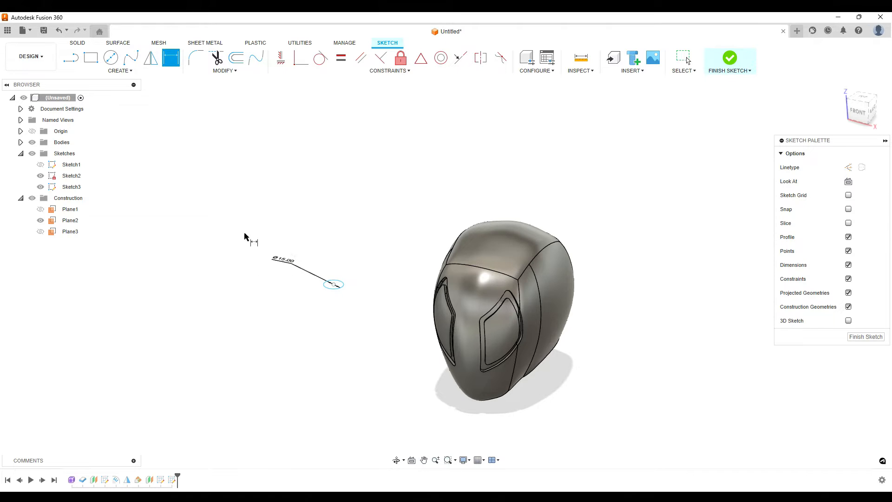
- Extrude the circle upward 80 mm with a -5 degree taper as a new body to form a spike
{"action": "left_click", "coordinate": [77, 42]}
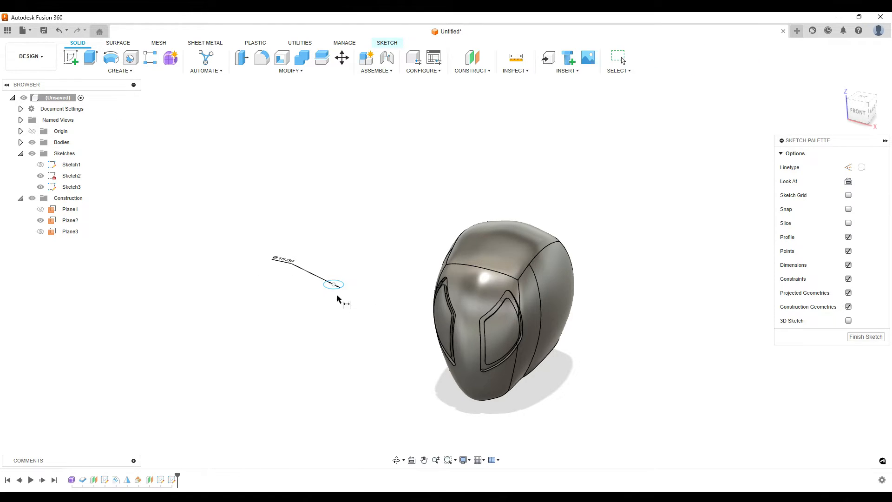
{"action": "left_click", "coordinate": [90, 58]}
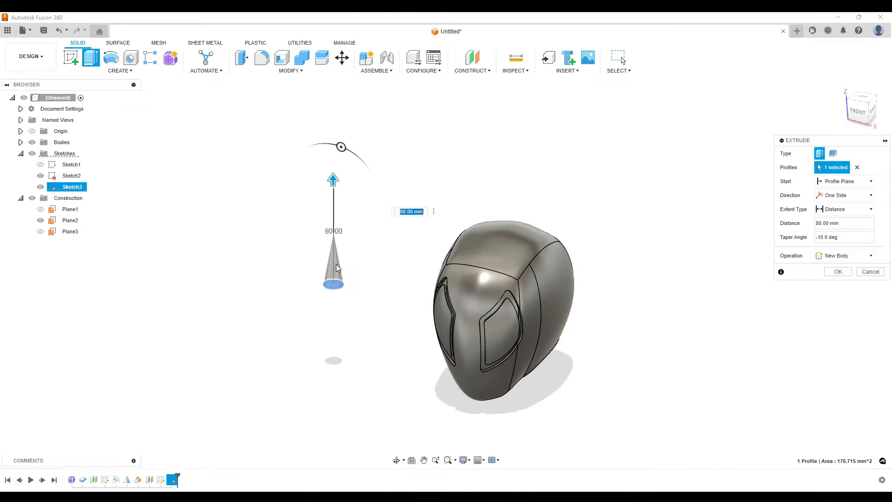
{"action": "scroll", "coordinate": [340, 146], "scroll_direction": "up", "scroll_amount": 5}
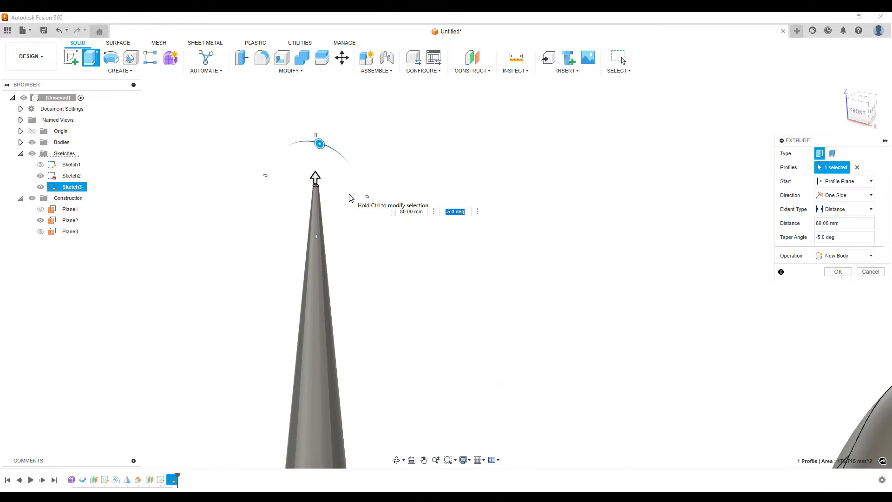
{"action": "left_click", "coordinate": [837, 272]}
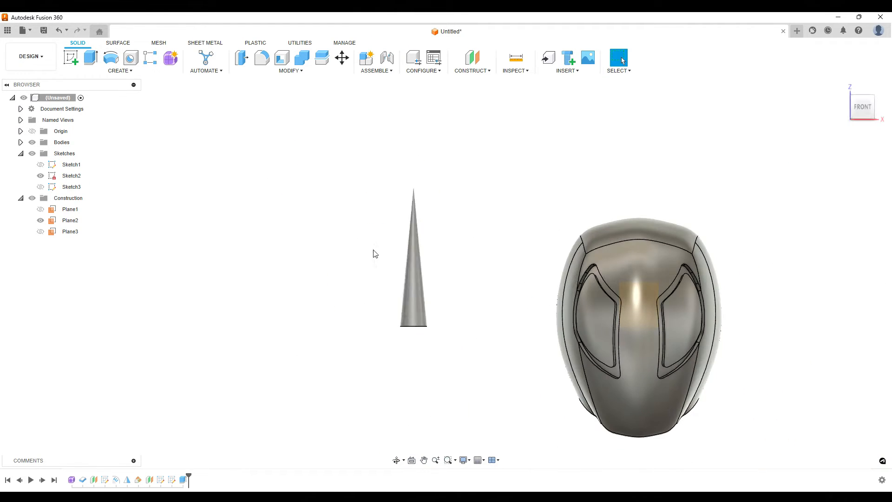
- Move the spike body 125 mm horizontally onto the head's centreline and expand the list of bodies
{"action": "key", "text": "m"}
{"action": "left_click_drag", "start_coordinate": [444, 325], "coordinate": [661, 318]}
{"action": "left_click", "coordinate": [718, 353]}
{"action": "type", "text": "125"}
{"action": "key", "text": "Return"}
{"action": "key", "text": "m"}
{"action": "left_click_drag", "start_coordinate": [637, 300], "coordinate": [637, 139]}
{"action": "key", "text": "Escape"}
{"action": "left_click", "coordinate": [20, 142]}
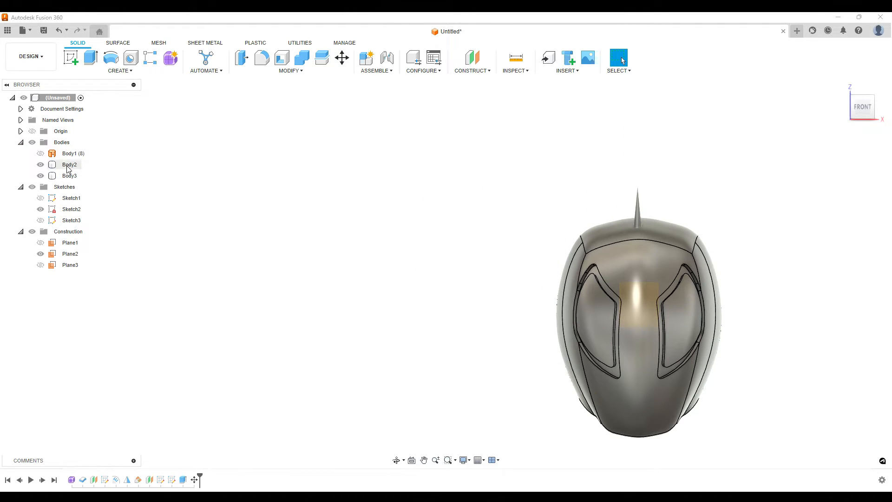
- Position the spike at the front of the head's crown and tilt it forward so its base meets the surface
{"action": "left_click", "coordinate": [69, 176]}
{"action": "key", "text": "m"}
{"action": "left_click_drag", "start_coordinate": [623, 299], "coordinate": [629, 204]}
{"action": "middle_click_drag", "start_coordinate": [535, 260], "coordinate": [314, 291], "text": "shift"}
{"action": "scroll", "coordinate": [444, 182], "scroll_direction": "up", "scroll_amount": 3}
{"action": "left_click_drag", "start_coordinate": [436, 205], "coordinate": [419, 208]}
{"action": "left_click_drag", "start_coordinate": [437, 254], "coordinate": [404, 259]}
{"action": "left_click_drag", "start_coordinate": [386, 213], "coordinate": [377, 219]}
{"action": "left_click_drag", "start_coordinate": [403, 259], "coordinate": [405, 264]}
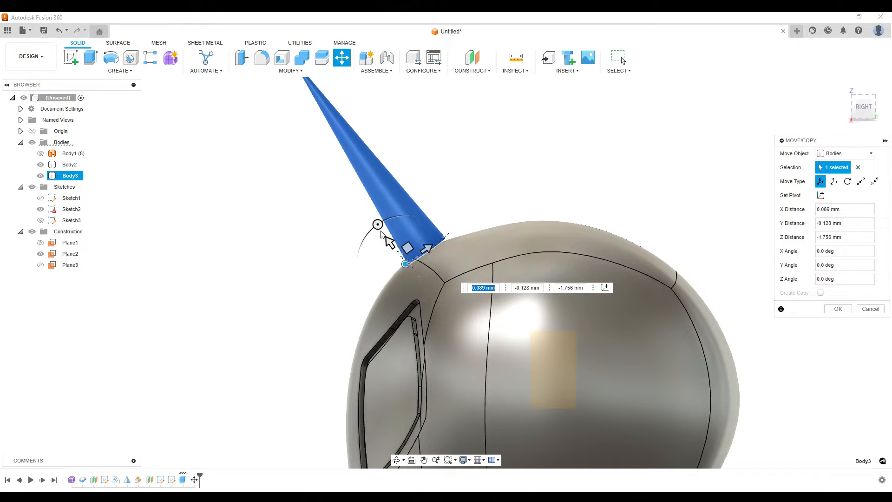
{"action": "left_click_drag", "start_coordinate": [378, 225], "coordinate": [381, 222]}
{"action": "left_click", "coordinate": [826, 307]}
- Hide the head body and sketch a circle about 9.7 mm in diameter, concentric on the spike's base face
{"action": "scroll", "coordinate": [516, 200], "scroll_direction": "down", "scroll_amount": 3}
{"action": "middle_click_drag", "start_coordinate": [458, 246], "coordinate": [494, 269], "text": "shift"}
{"action": "scroll", "coordinate": [492, 268], "scroll_direction": "up", "scroll_amount": 2}
{"action": "scroll", "coordinate": [457, 285], "scroll_direction": "down", "scroll_amount": 2}
{"action": "left_click", "coordinate": [40, 166]}
{"action": "middle_click_drag", "start_coordinate": [185, 254], "coordinate": [358, 276], "text": "shift"}
{"action": "left_click", "coordinate": [452, 291]}
{"action": "left_click", "coordinate": [80, 55]}
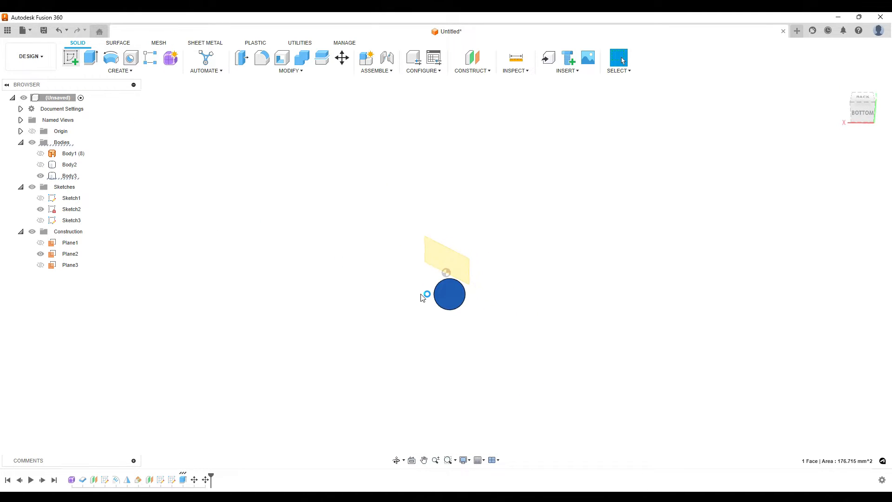
{"action": "left_click", "coordinate": [105, 63]}
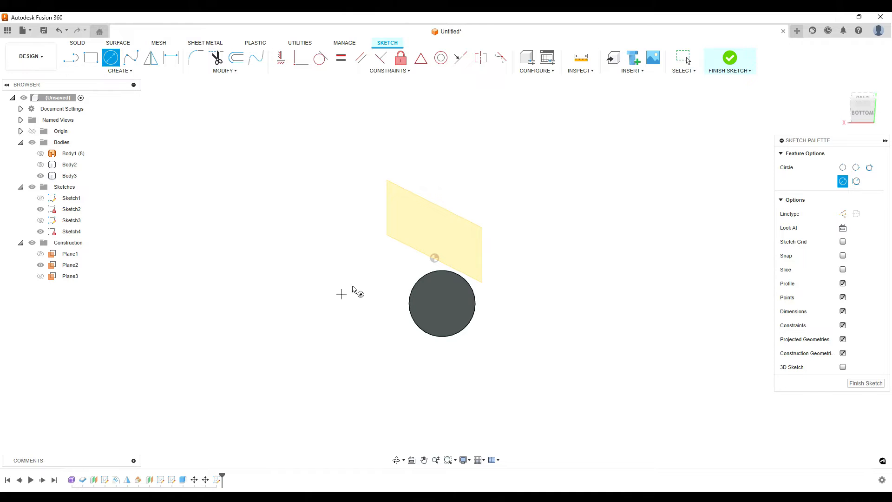
{"action": "left_click", "coordinate": [461, 314]}
- Dimension the circle on the spike's base to 8 mm in diameter
{"action": "left_click", "coordinate": [171, 58]}
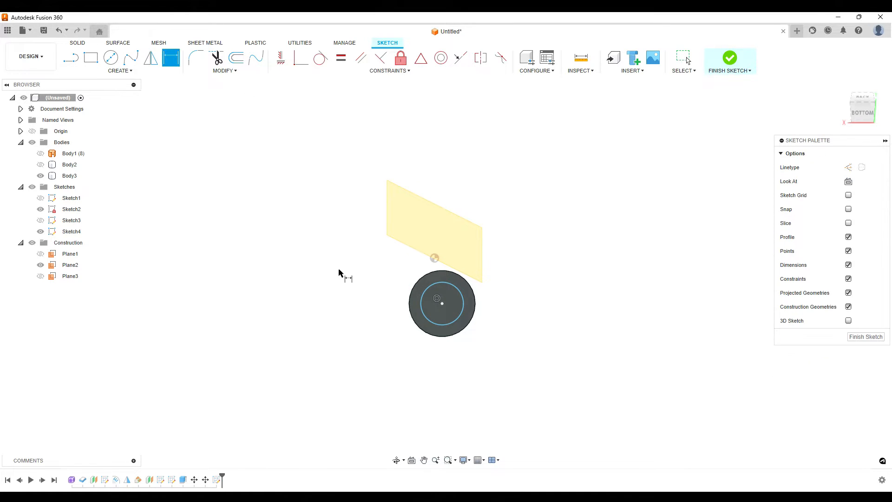
{"action": "left_click", "coordinate": [462, 292]}
{"action": "left_click", "coordinate": [535, 289]}
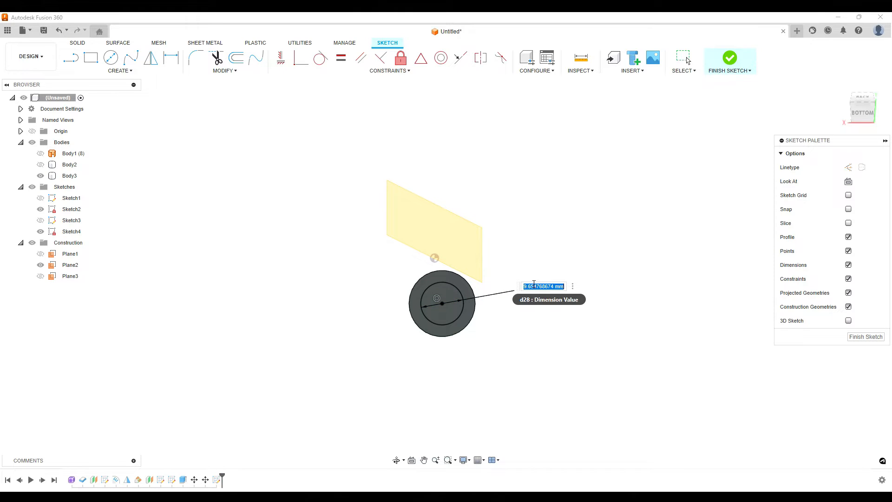
{"action": "type", "text": "8"}
{"action": "key", "text": "Return"}
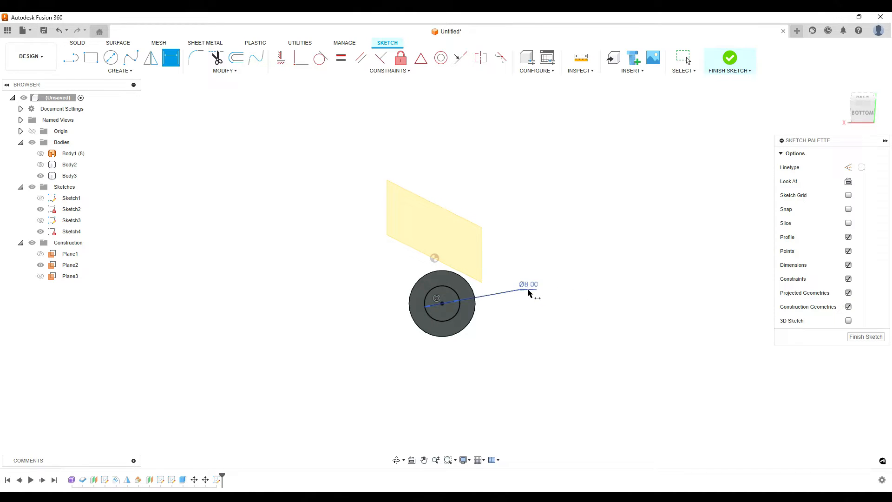
{"action": "left_click", "coordinate": [77, 42]}
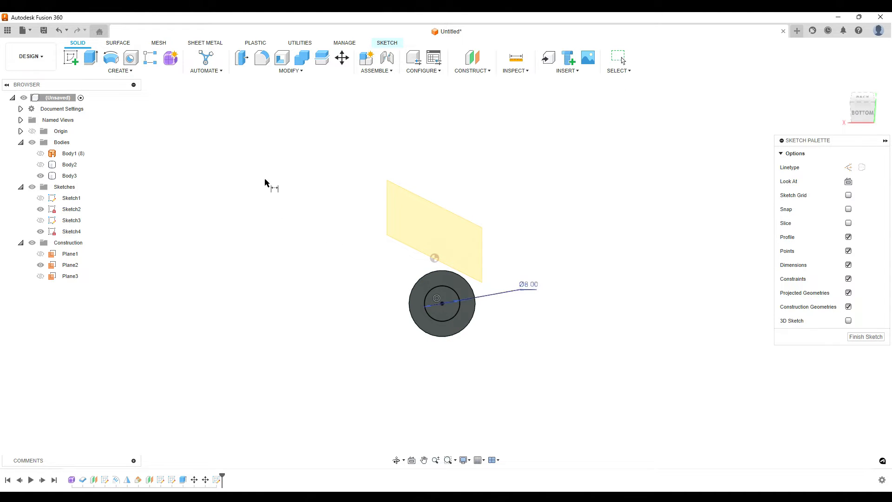
{"action": "left_click", "coordinate": [86, 60]}
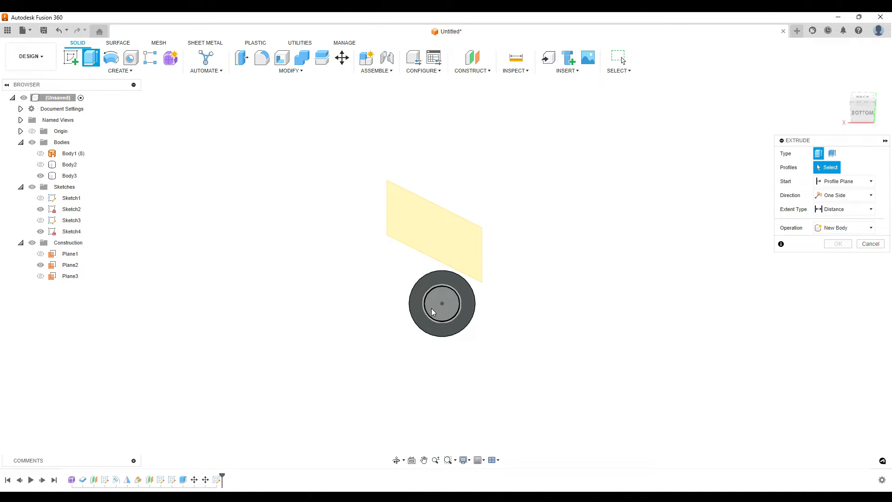
{"action": "middle_click_drag", "start_coordinate": [420, 331], "coordinate": [473, 389], "text": "shift"}
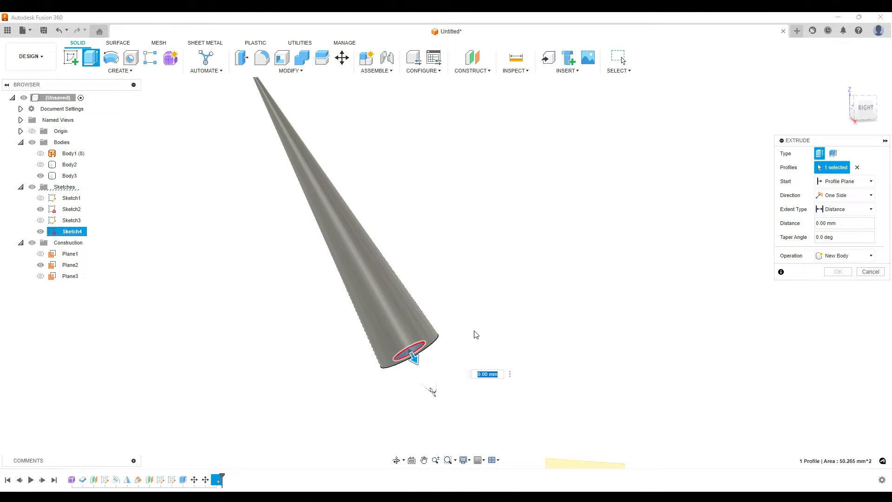
{"action": "left_click", "coordinate": [869, 272]}
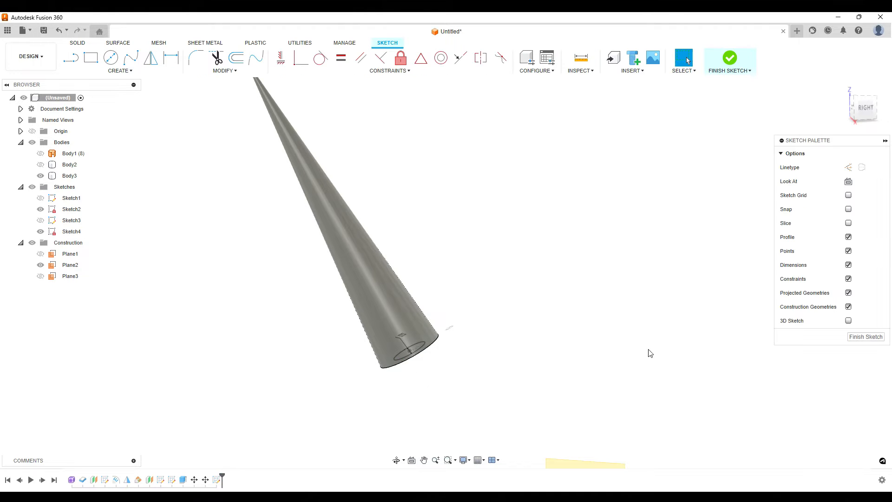
- Trim away the 8 mm circle on the spike's base and finish the sketch
{"action": "middle_click_drag", "start_coordinate": [584, 351], "coordinate": [542, 334], "text": "shift"}
{"action": "scroll", "coordinate": [480, 355], "scroll_direction": "up", "scroll_amount": 4}
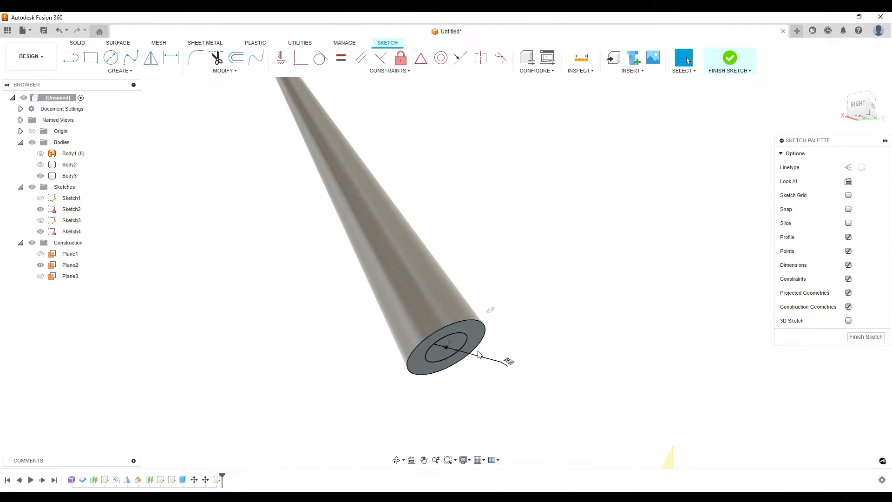
{"action": "left_click", "coordinate": [216, 57]}
{"action": "left_click", "coordinate": [462, 335]}
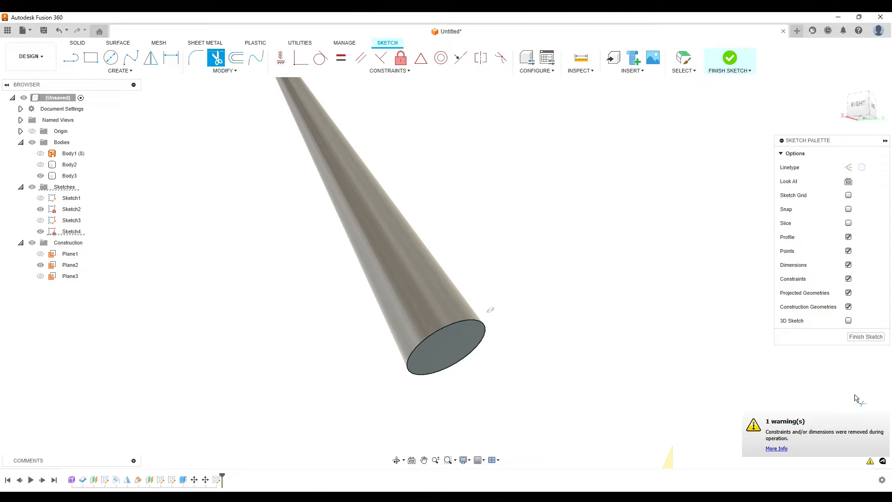
{"action": "left_click", "coordinate": [865, 335]}
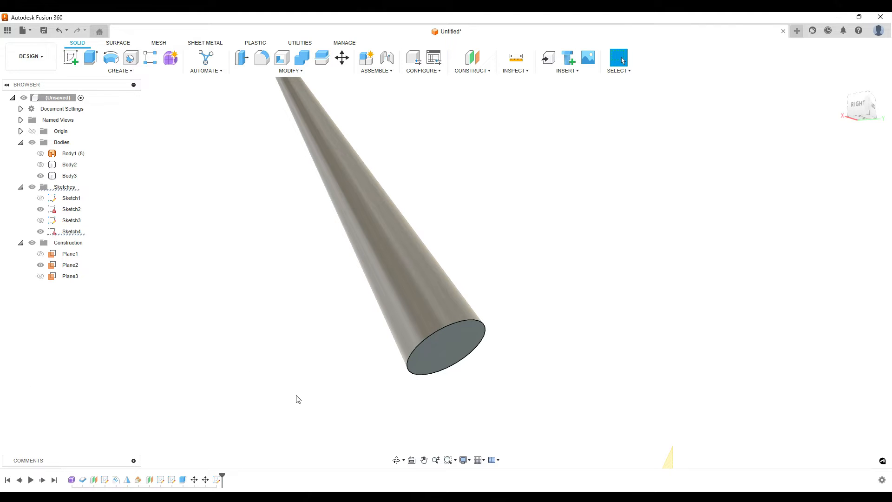
- Delete the sketch on the spike's base and show the head body again
{"action": "right_click", "coordinate": [217, 480]}
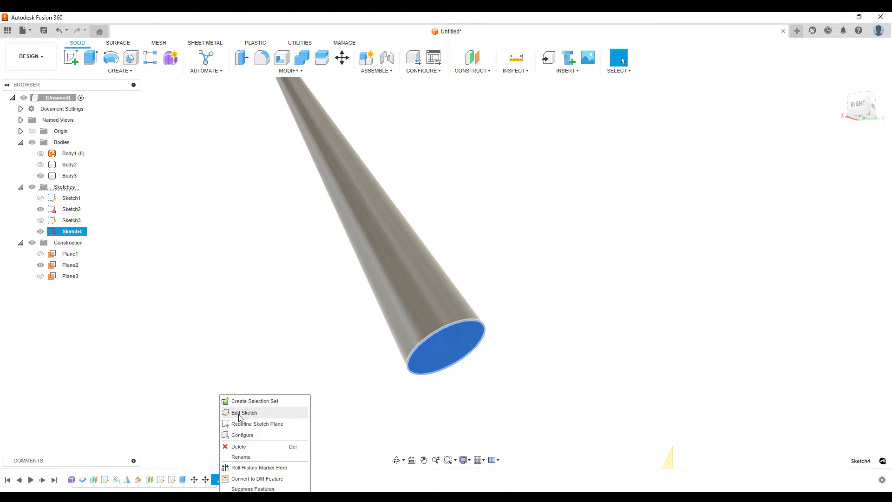
{"action": "left_click", "coordinate": [247, 422]}
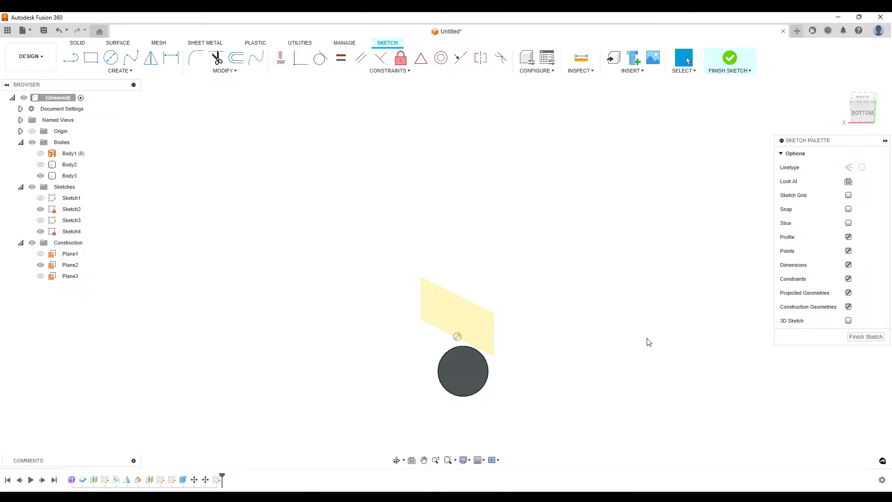
{"action": "left_click", "coordinate": [849, 338]}
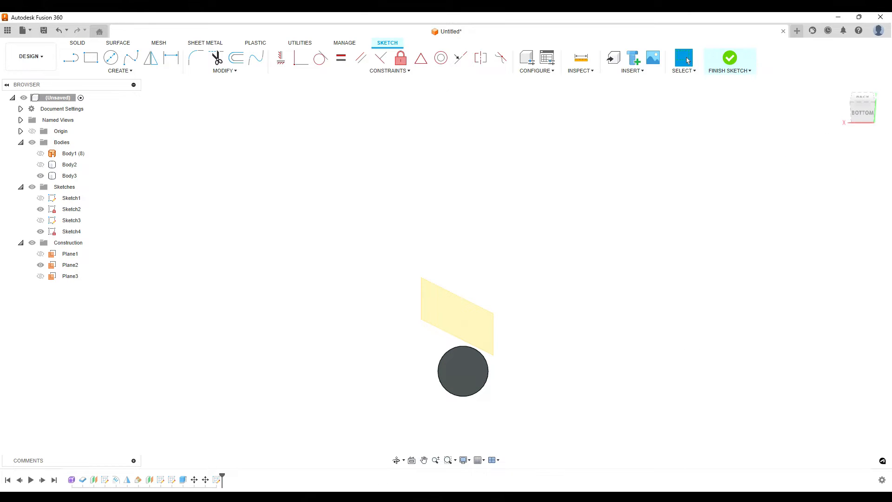
{"action": "right_click", "coordinate": [217, 478]}
{"action": "left_click", "coordinate": [251, 410]}
{"action": "mouse_move", "coordinate": [251, 417]}
{"action": "middle_mouse_down", "text": "shift"}
{"action": "mouse_move", "coordinate": [294, 384]}
{"action": "mouse_move", "coordinate": [431, 366]}
{"action": "middle_mouse_up", "text": "shift"}
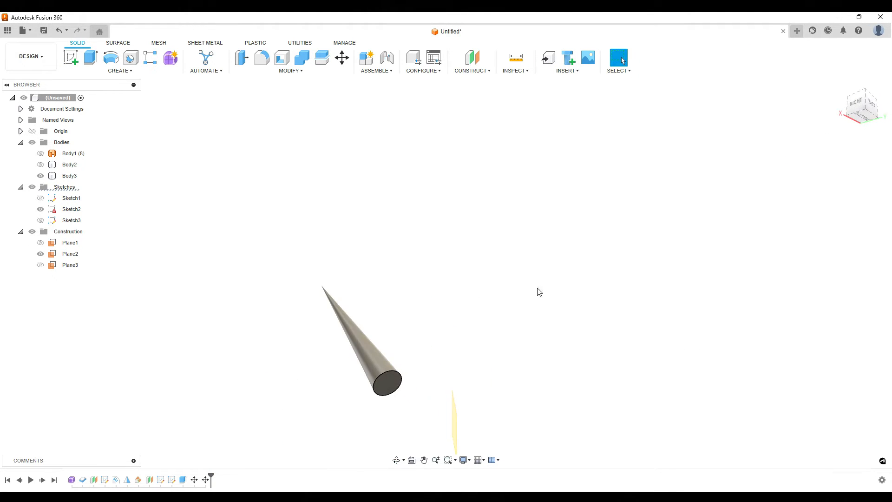
{"action": "left_click", "coordinate": [841, 87]}
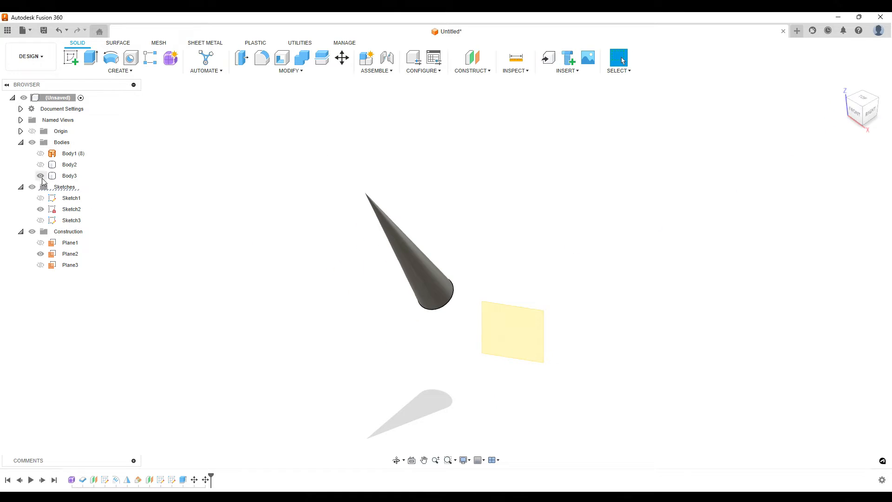
{"action": "left_click", "coordinate": [41, 165]}
{"action": "scroll", "coordinate": [485, 297], "scroll_direction": "up", "scroll_amount": 3}
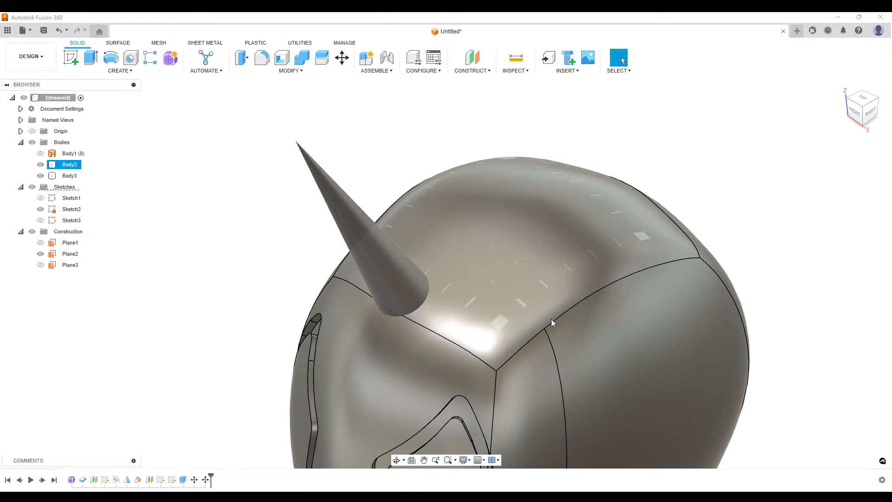
- Measure the curved top face of the head
{"action": "left_click", "coordinate": [528, 267]}
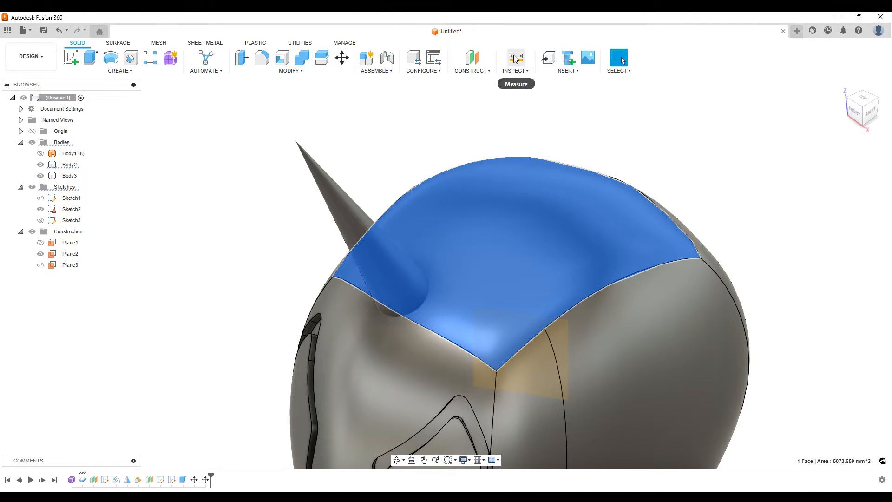
{"action": "left_click", "coordinate": [515, 58]}
{"action": "middle_click_drag", "start_coordinate": [693, 261], "coordinate": [618, 222], "text": "shift"}
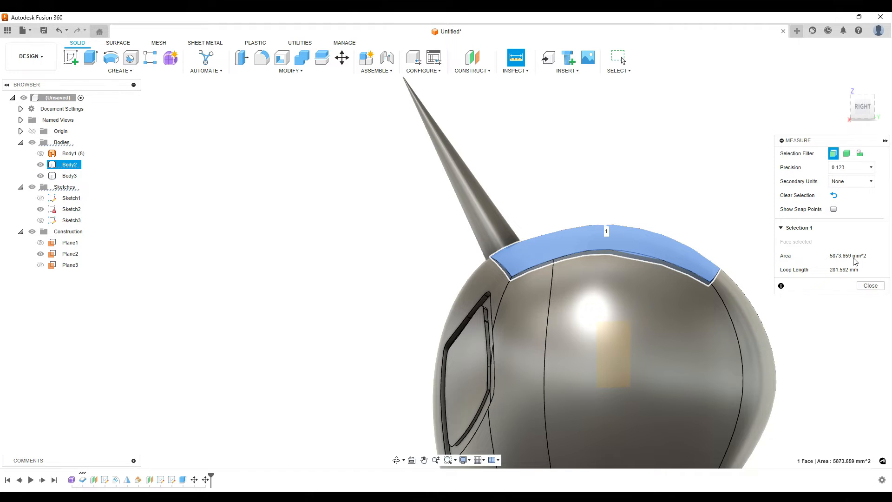
{"action": "middle_click_drag", "start_coordinate": [523, 218], "coordinate": [504, 263], "text": "shift"}
{"action": "left_click", "coordinate": [868, 285]}
- Try to pattern the spike body on a path along the head's upper side edge
{"action": "left_click", "coordinate": [479, 232]}
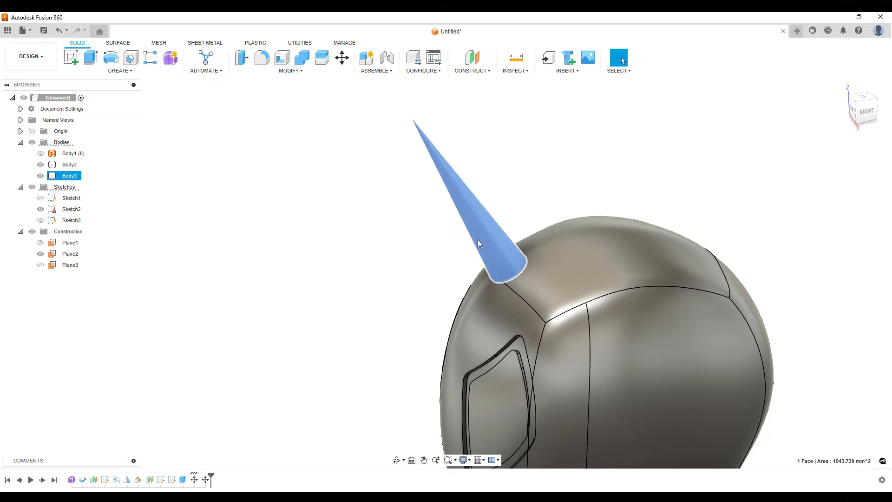
{"action": "left_click", "coordinate": [129, 72]}
{"action": "mouse_move", "coordinate": [100, 260]}
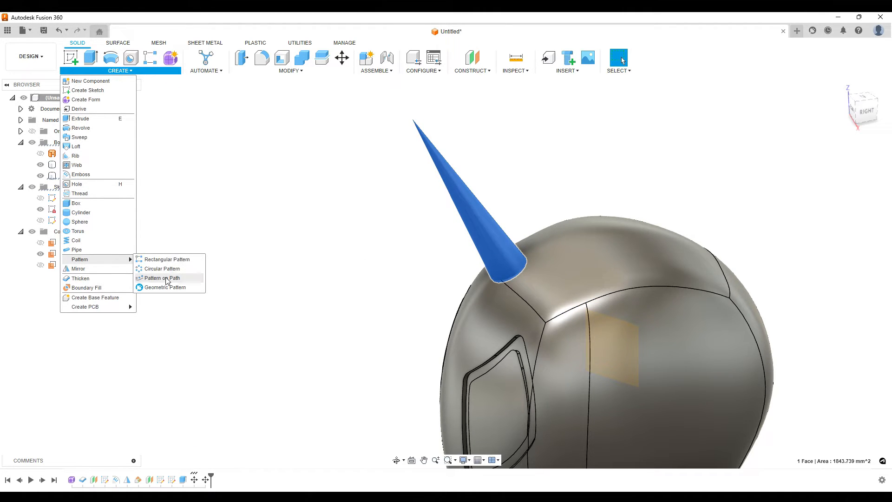
{"action": "left_click", "coordinate": [158, 278]}
{"action": "left_click", "coordinate": [601, 297]}
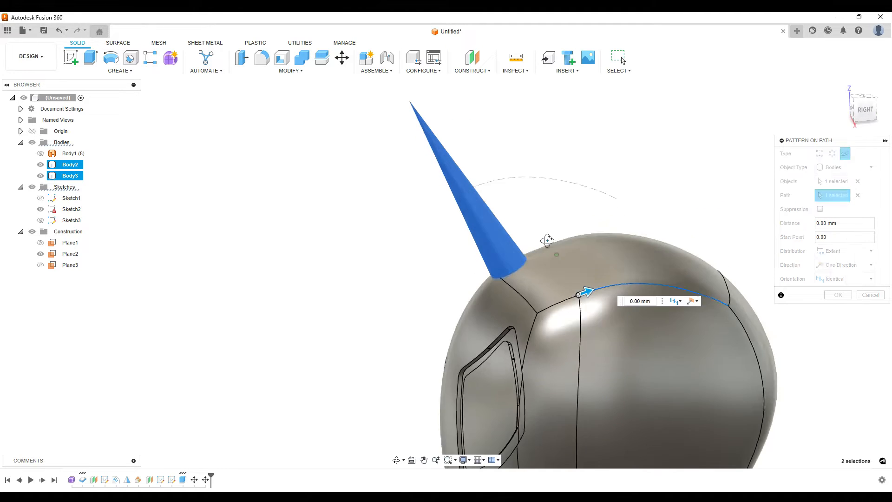
{"action": "left_click_drag", "start_coordinate": [582, 285], "coordinate": [693, 291]}
{"action": "mouse_move", "coordinate": [693, 290]}
{"action": "middle_mouse_down", "text": "shift"}
{"action": "mouse_move", "coordinate": [633, 289]}
{"action": "mouse_move", "coordinate": [693, 291]}
{"action": "middle_mouse_up", "text": "shift"}
{"action": "left_click_drag", "start_coordinate": [693, 291], "coordinate": [873, 313]}
{"action": "key", "text": "Escape"}
- Try to create and reposition a copy of the front spike
{"action": "key", "text": "m"}
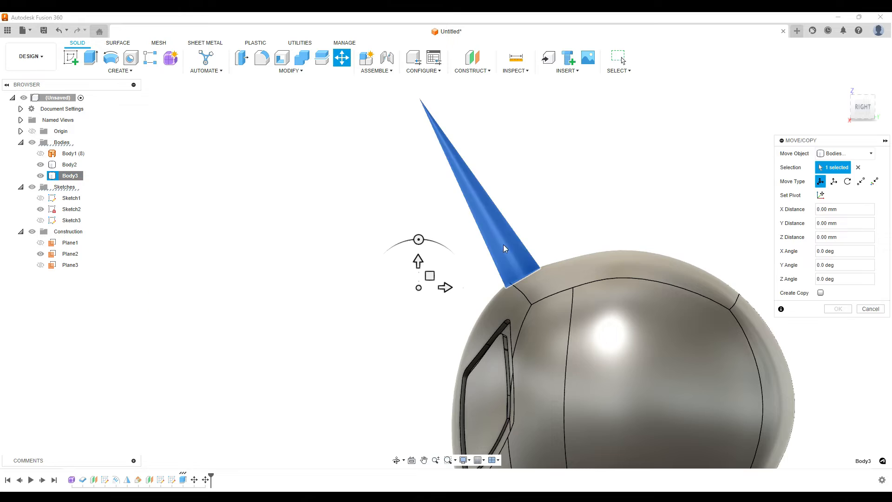
{"action": "left_click_drag", "start_coordinate": [445, 287], "coordinate": [478, 220]}
{"action": "middle_click_drag", "start_coordinate": [342, 263], "coordinate": [426, 280]}
{"action": "key", "text": "Return"}
{"action": "key", "text": "h"}
{"action": "scroll", "coordinate": [402, 294], "scroll_direction": "down", "scroll_amount": 3}
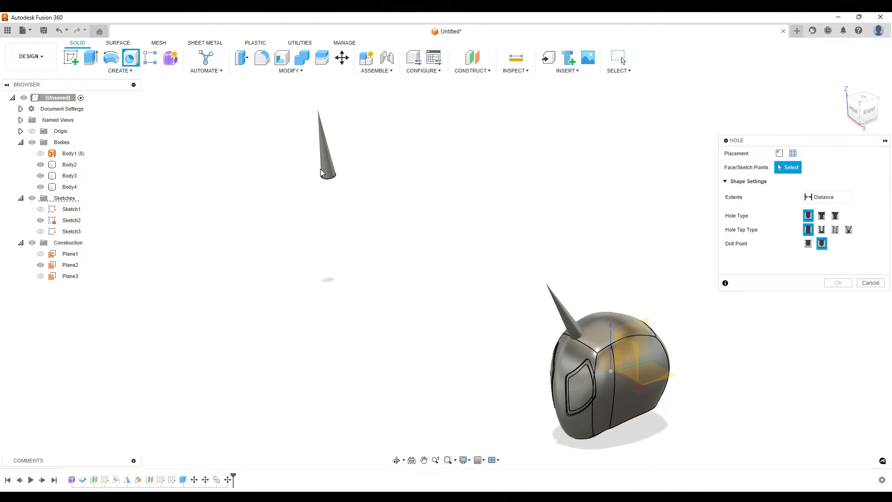
{"action": "key", "text": "Escape"}
{"action": "key", "text": "ctrl+z"}
{"action": "key", "text": "ctrl+z"}
{"action": "scroll", "coordinate": [613, 362], "scroll_direction": "up", "scroll_amount": 3}
- Place a copy of the front spike just behind it on the crown, tilted slightly more upright
{"action": "left_click", "coordinate": [538, 330]}
{"action": "key", "text": "m"}
{"action": "middle_click_drag", "start_coordinate": [531, 337], "coordinate": [577, 323]}
{"action": "left_click_drag", "start_coordinate": [578, 323], "coordinate": [566, 282]}
{"action": "middle_click_drag", "start_coordinate": [566, 282], "coordinate": [529, 274], "text": "shift"}
{"action": "left_click_drag", "start_coordinate": [547, 226], "coordinate": [557, 315]}
{"action": "middle_click_drag", "start_coordinate": [498, 350], "coordinate": [523, 354], "text": "shift"}
{"action": "left_click", "coordinate": [838, 309]}
{"action": "left_click", "coordinate": [596, 297]}
{"action": "left_click", "coordinate": [342, 58]}
{"action": "left_click", "coordinate": [870, 294]}
{"action": "left_click", "coordinate": [291, 70]}
{"action": "left_click", "coordinate": [260, 217]}
{"action": "left_click", "coordinate": [877, 297]}
- Copy the second spike farther back along the crown and rotate the copy upright as the third spike
{"action": "right_click", "coordinate": [68, 187]}
{"action": "left_click", "coordinate": [93, 193]}
{"action": "left_click", "coordinate": [821, 293]}
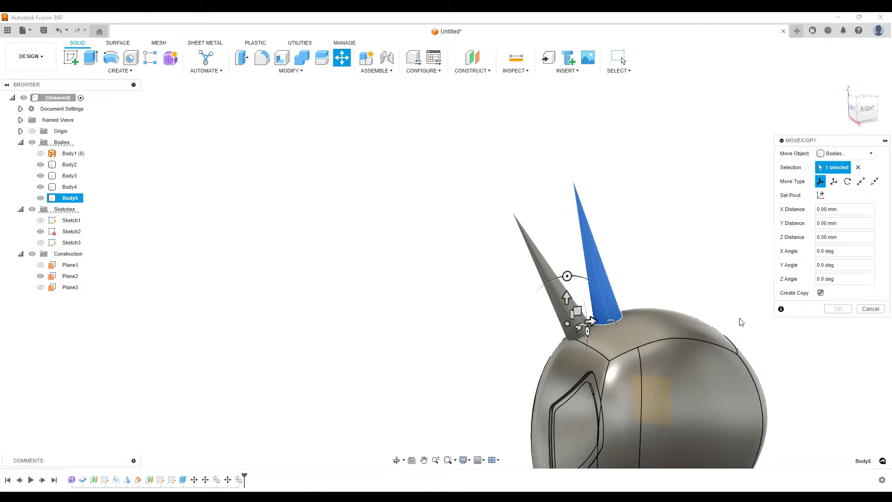
{"action": "left_click_drag", "start_coordinate": [592, 319], "coordinate": [639, 299]}
{"action": "middle_click_drag", "start_coordinate": [704, 259], "coordinate": [633, 248], "text": "shift"}
{"action": "mouse_move", "coordinate": [534, 264]}
{"action": "left_mouse_down"}
{"action": "mouse_move", "coordinate": [550, 266]}
{"action": "mouse_move", "coordinate": [546, 283]}
{"action": "mouse_move", "coordinate": [548, 269]}
{"action": "left_mouse_up"}
{"action": "type", "text": "8"}
{"action": "middle_click_drag", "start_coordinate": [545, 283], "coordinate": [466, 274], "text": "shift"}
{"action": "key", "text": "Return"}
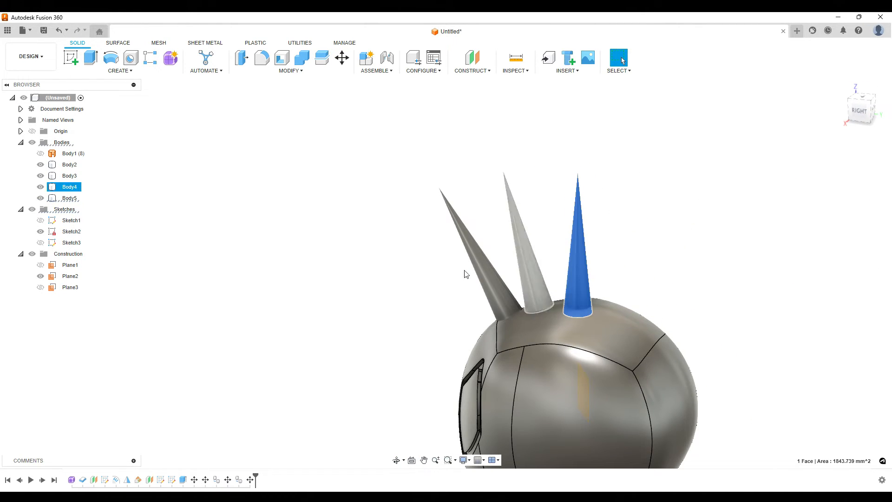
{"action": "left_click", "coordinate": [341, 61]}
{"action": "left_click", "coordinate": [859, 110]}
{"action": "left_click", "coordinate": [575, 282]}
{"action": "key", "text": "Escape"}
{"action": "left_click", "coordinate": [66, 201]}
{"action": "left_click", "coordinate": [575, 281]}
{"action": "key", "text": "m"}
{"action": "mouse_move", "coordinate": [576, 284]}
{"action": "left_mouse_down"}
{"action": "mouse_move", "coordinate": [578, 263]}
{"action": "mouse_move", "coordinate": [578, 280]}
{"action": "left_mouse_up"}
{"action": "key", "text": "Escape"}
- Copy the upright third spike backward along the crown and tilt the copy toward the back of the head
{"action": "middle_click_drag", "start_coordinate": [642, 251], "coordinate": [644, 274], "text": "shift"}
{"action": "double_click", "coordinate": [576, 256]}
{"action": "left_click", "coordinate": [344, 61]}
{"action": "middle_click_drag", "start_coordinate": [706, 292], "coordinate": [733, 265], "text": "shift"}
{"action": "left_click", "coordinate": [820, 292]}
{"action": "left_click_drag", "start_coordinate": [593, 275], "coordinate": [652, 280]}
{"action": "left_click_drag", "start_coordinate": [621, 232], "coordinate": [642, 242]}
{"action": "left_click_drag", "start_coordinate": [643, 291], "coordinate": [623, 235]}
{"action": "key", "text": "Return"}
- Rotate the fourth spike to a slightly more upright angle
{"action": "middle_click_drag", "start_coordinate": [703, 294], "coordinate": [535, 222], "text": "shift"}
{"action": "left_click", "coordinate": [535, 222]}
{"action": "middle_click_drag", "start_coordinate": [515, 133], "coordinate": [517, 156], "text": "shift"}
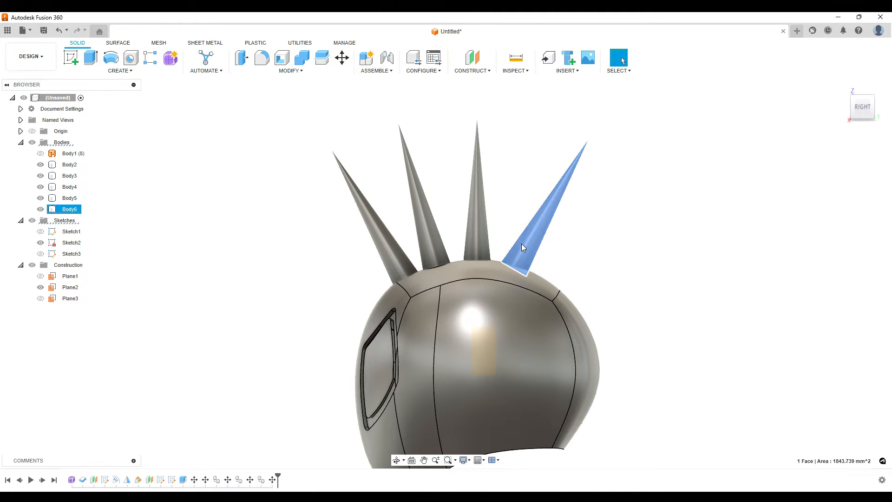
{"action": "key", "text": "m"}
{"action": "left_click_drag", "start_coordinate": [539, 226], "coordinate": [530, 224]}
{"action": "key", "text": "Return"}
- Copy the fourth spike farther back, tilt the copy more rearward and seat its base on the head
{"action": "right_click", "coordinate": [72, 210]}
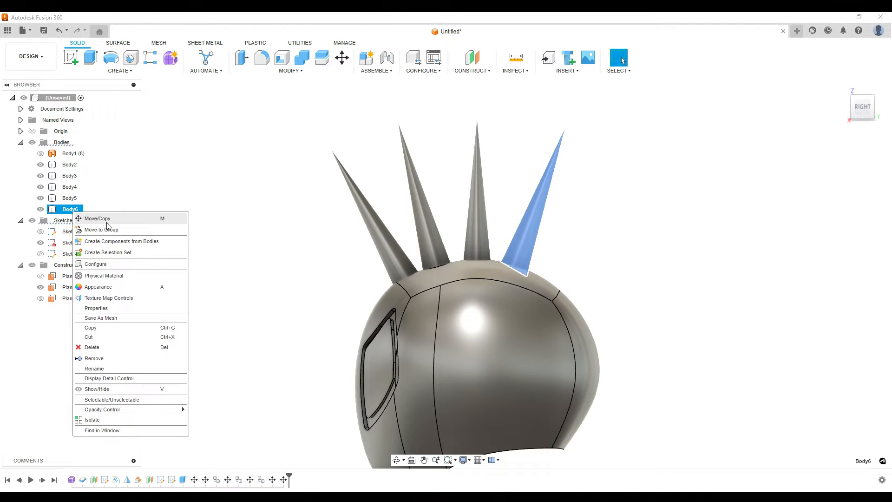
{"action": "left_click", "coordinate": [106, 220]}
{"action": "left_click", "coordinate": [820, 292]}
{"action": "left_click_drag", "start_coordinate": [528, 276], "coordinate": [586, 278]}
{"action": "left_click_drag", "start_coordinate": [559, 227], "coordinate": [560, 268]}
{"action": "left_click_drag", "start_coordinate": [582, 299], "coordinate": [563, 296]}
{"action": "key", "text": "Return"}
- Copy the fifth spike to the upper back of the head, tilt it farther rearward and seat its base on the surface
{"action": "left_click", "coordinate": [69, 220]}
{"action": "right_click", "coordinate": [70, 223]}
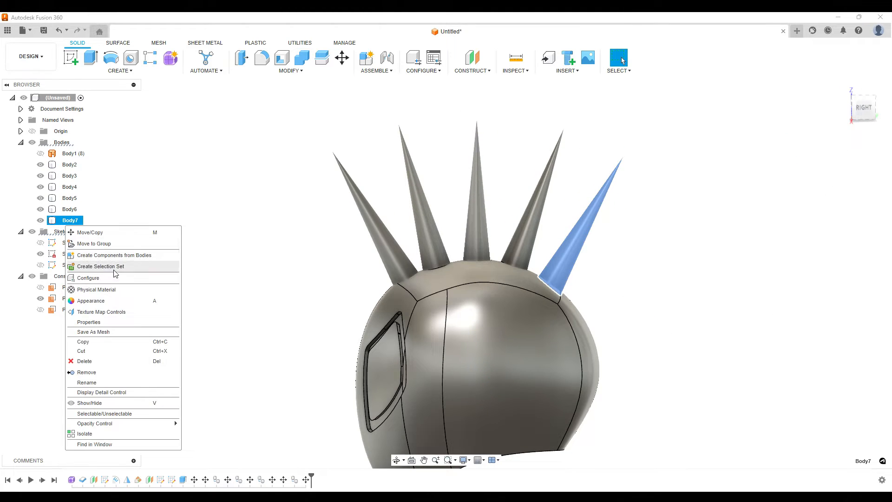
{"action": "left_click", "coordinate": [92, 235]}
{"action": "left_click_drag", "start_coordinate": [565, 295], "coordinate": [620, 294]}
{"action": "mouse_move", "coordinate": [621, 295]}
{"action": "middle_mouse_down", "text": "shift"}
{"action": "mouse_move", "coordinate": [625, 347]}
{"action": "mouse_move", "coordinate": [616, 298]}
{"action": "middle_mouse_up", "text": "shift"}
{"action": "left_click_drag", "start_coordinate": [594, 266], "coordinate": [593, 308]}
{"action": "middle_click_drag", "start_coordinate": [626, 333], "coordinate": [616, 347]}
{"action": "left_click_drag", "start_coordinate": [616, 346], "coordinate": [596, 346]}
{"action": "left_click_drag", "start_coordinate": [566, 299], "coordinate": [583, 302]}
{"action": "mouse_move", "coordinate": [596, 355]}
{"action": "left_mouse_down"}
{"action": "mouse_move", "coordinate": [577, 347]}
{"action": "mouse_move", "coordinate": [588, 351]}
{"action": "left_mouse_up"}
{"action": "left_click", "coordinate": [575, 346]}
{"action": "key", "text": "Return"}
- Examine the row of six spikes on the mask from the front, side and back
{"action": "scroll", "coordinate": [617, 371], "scroll_direction": "down", "scroll_amount": 3}
{"action": "middle_click_drag", "start_coordinate": [618, 372], "coordinate": [602, 391], "text": "shift"}
{"action": "scroll", "coordinate": [563, 346], "scroll_direction": "up", "scroll_amount": 2}
{"action": "scroll", "coordinate": [558, 357], "scroll_direction": "down", "scroll_amount": 3}
{"action": "middle_click_drag", "start_coordinate": [609, 347], "coordinate": [607, 252]}
{"action": "scroll", "coordinate": [557, 258], "scroll_direction": "up", "scroll_amount": 3}
{"action": "middle_click_drag", "start_coordinate": [568, 279], "coordinate": [515, 305], "text": "shift"}
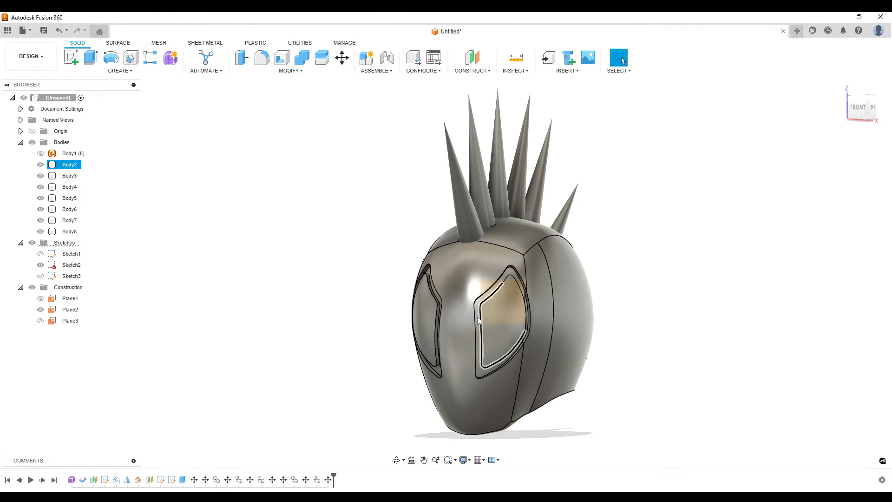
{"action": "middle_click_drag", "start_coordinate": [631, 253], "coordinate": [447, 238], "text": "shift"}
{"action": "left_click", "coordinate": [433, 232]}
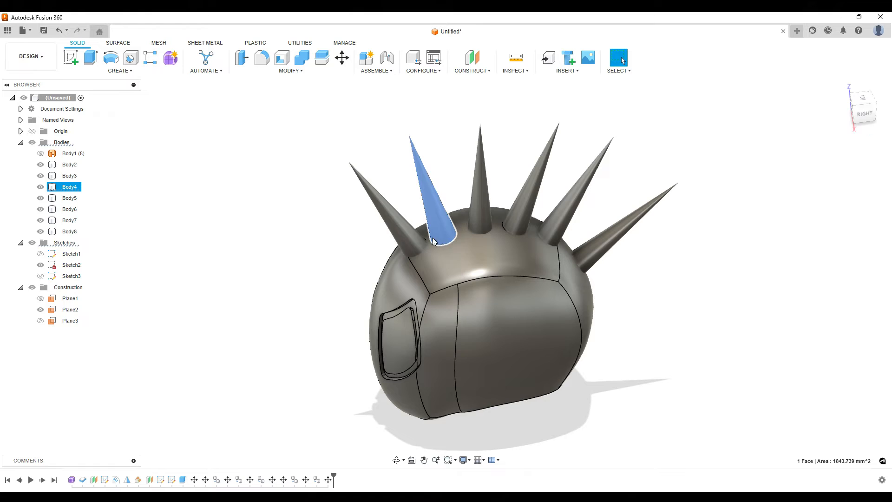
{"action": "middle_click_drag", "start_coordinate": [616, 313], "coordinate": [645, 278], "text": "shift"}
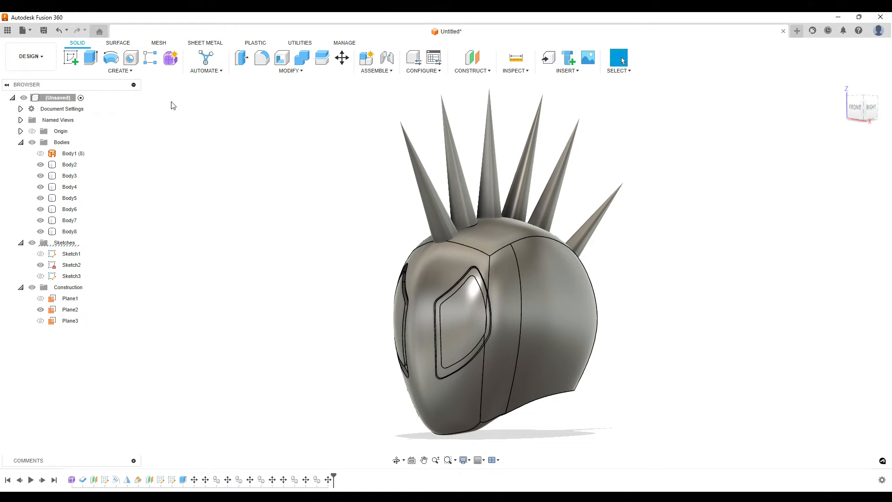
- Reopen the head's sculpted form, review the available form creation tools and workspaces, and finish the form
{"action": "left_click", "coordinate": [70, 481]}
{"action": "right_click", "coordinate": [70, 482]}
{"action": "left_click", "coordinate": [93, 394]}
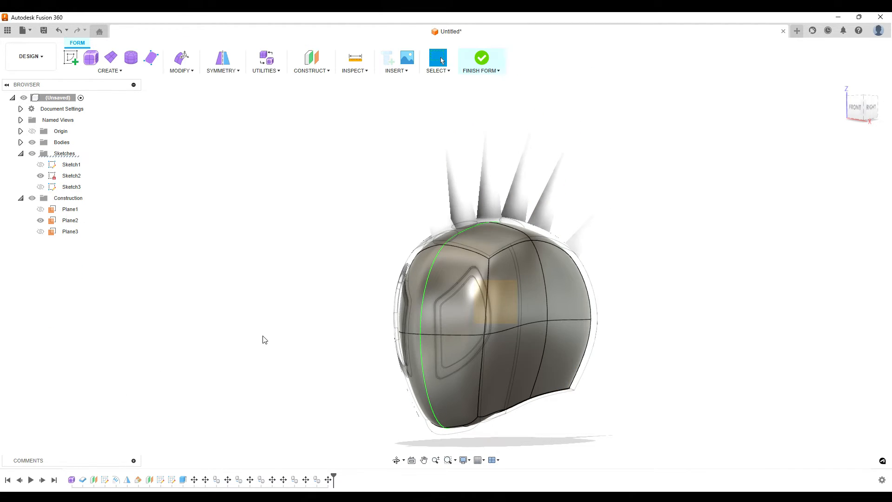
{"action": "left_click", "coordinate": [108, 71]}
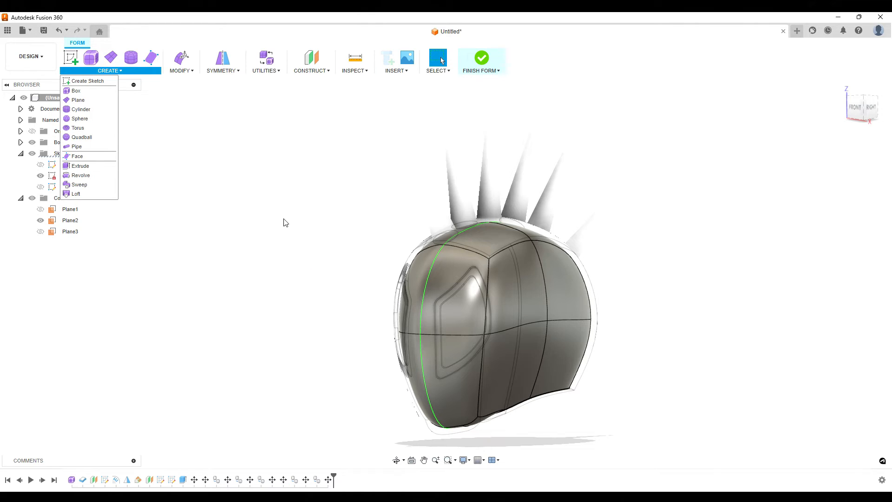
{"action": "left_click", "coordinate": [42, 58]}
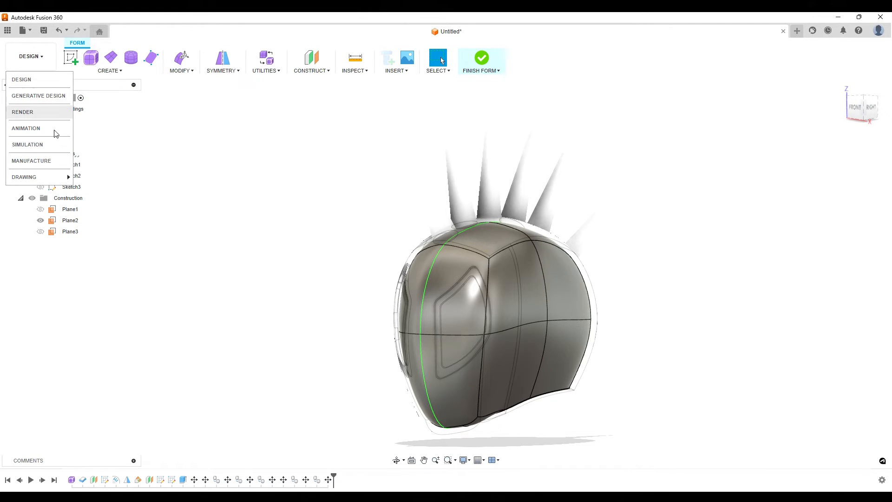
{"action": "left_click", "coordinate": [484, 214]}
{"action": "left_click", "coordinate": [481, 51]}
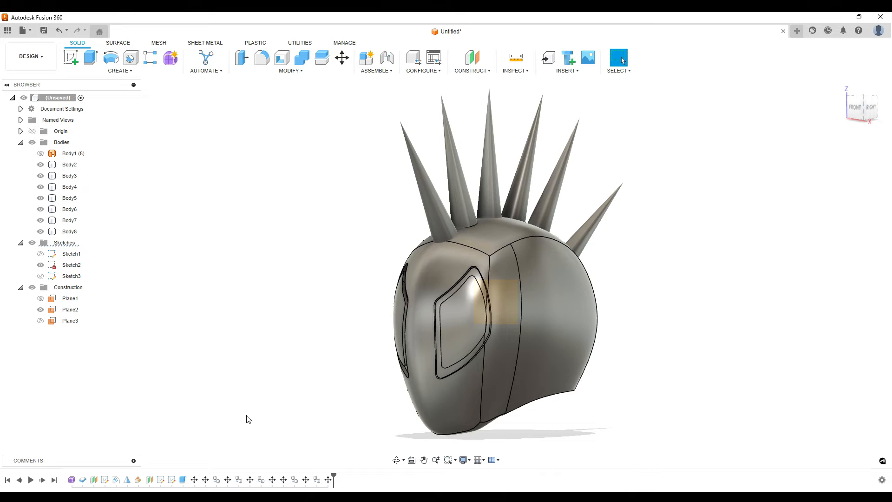
- Examine the debossed eye borders and the spike row on the mask up close and from the front
{"action": "mouse_move", "coordinate": [295, 379]}
{"action": "middle_mouse_down", "text": "shift"}
{"action": "mouse_move", "coordinate": [339, 378]}
{"action": "mouse_move", "coordinate": [290, 375]}
{"action": "middle_mouse_up", "text": "shift"}
{"action": "scroll", "coordinate": [486, 323], "scroll_direction": "up", "scroll_amount": 3}
{"action": "middle_click_drag", "start_coordinate": [408, 342], "coordinate": [399, 281], "text": "shift"}
{"action": "left_click", "coordinate": [400, 281]}
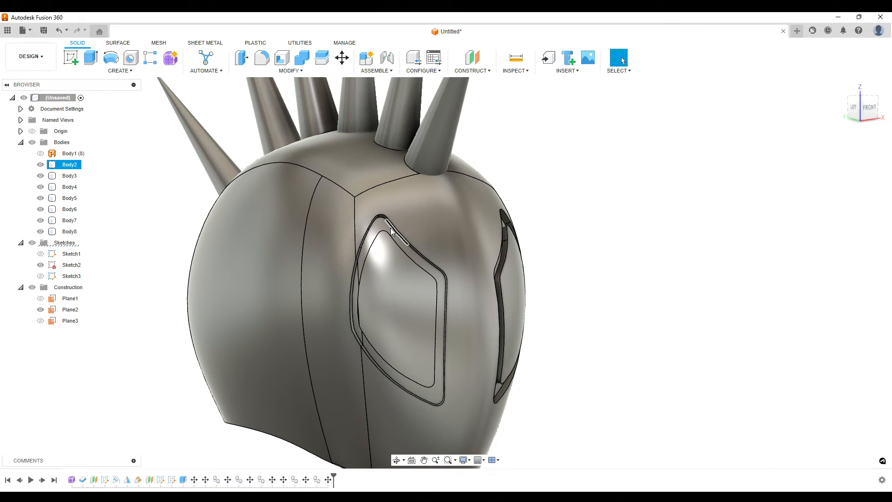
{"action": "left_click", "coordinate": [638, 352]}
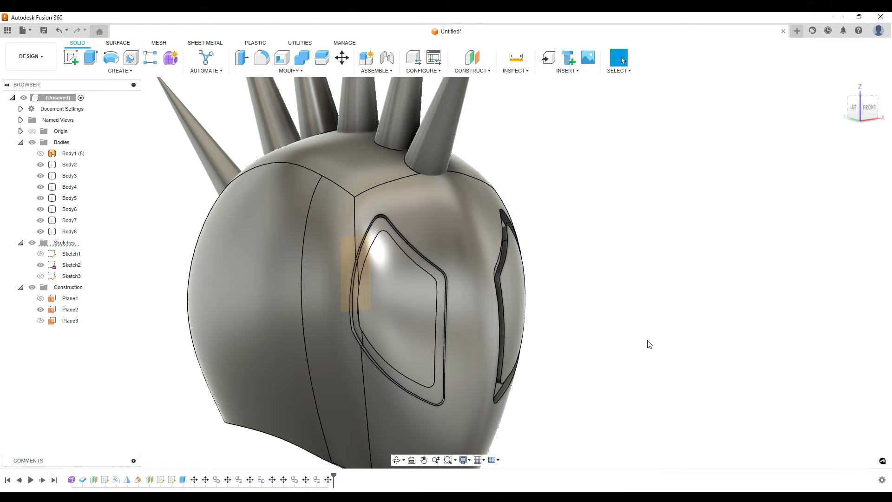
{"action": "middle_click_drag", "start_coordinate": [650, 344], "coordinate": [562, 327], "text": "shift"}
{"action": "middle_click_drag", "start_coordinate": [510, 317], "coordinate": [606, 303]}
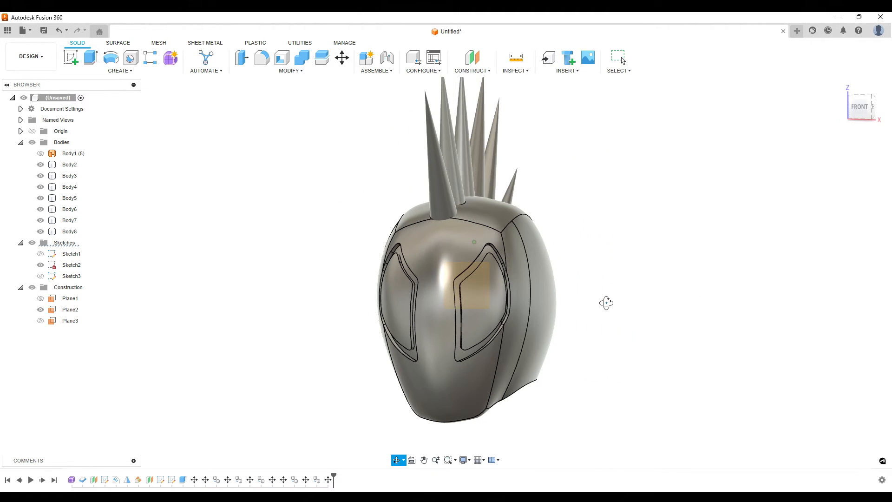